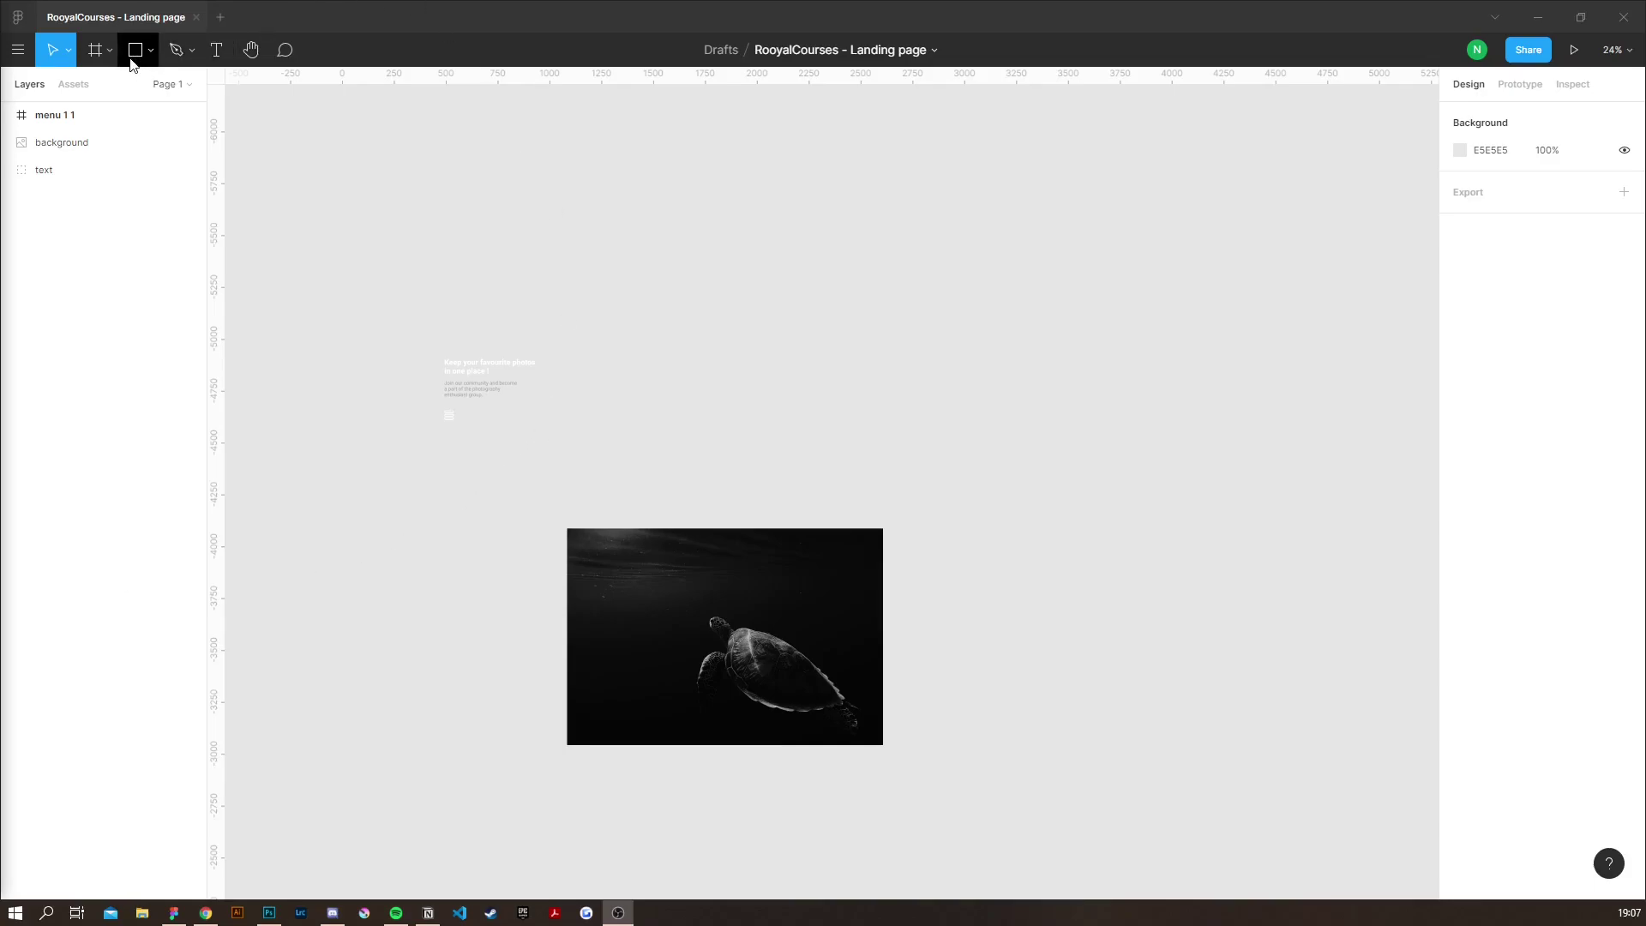
Create a 1440×900 MacBook Pro frame and move the turtle photo into it.
left_click(96, 49)
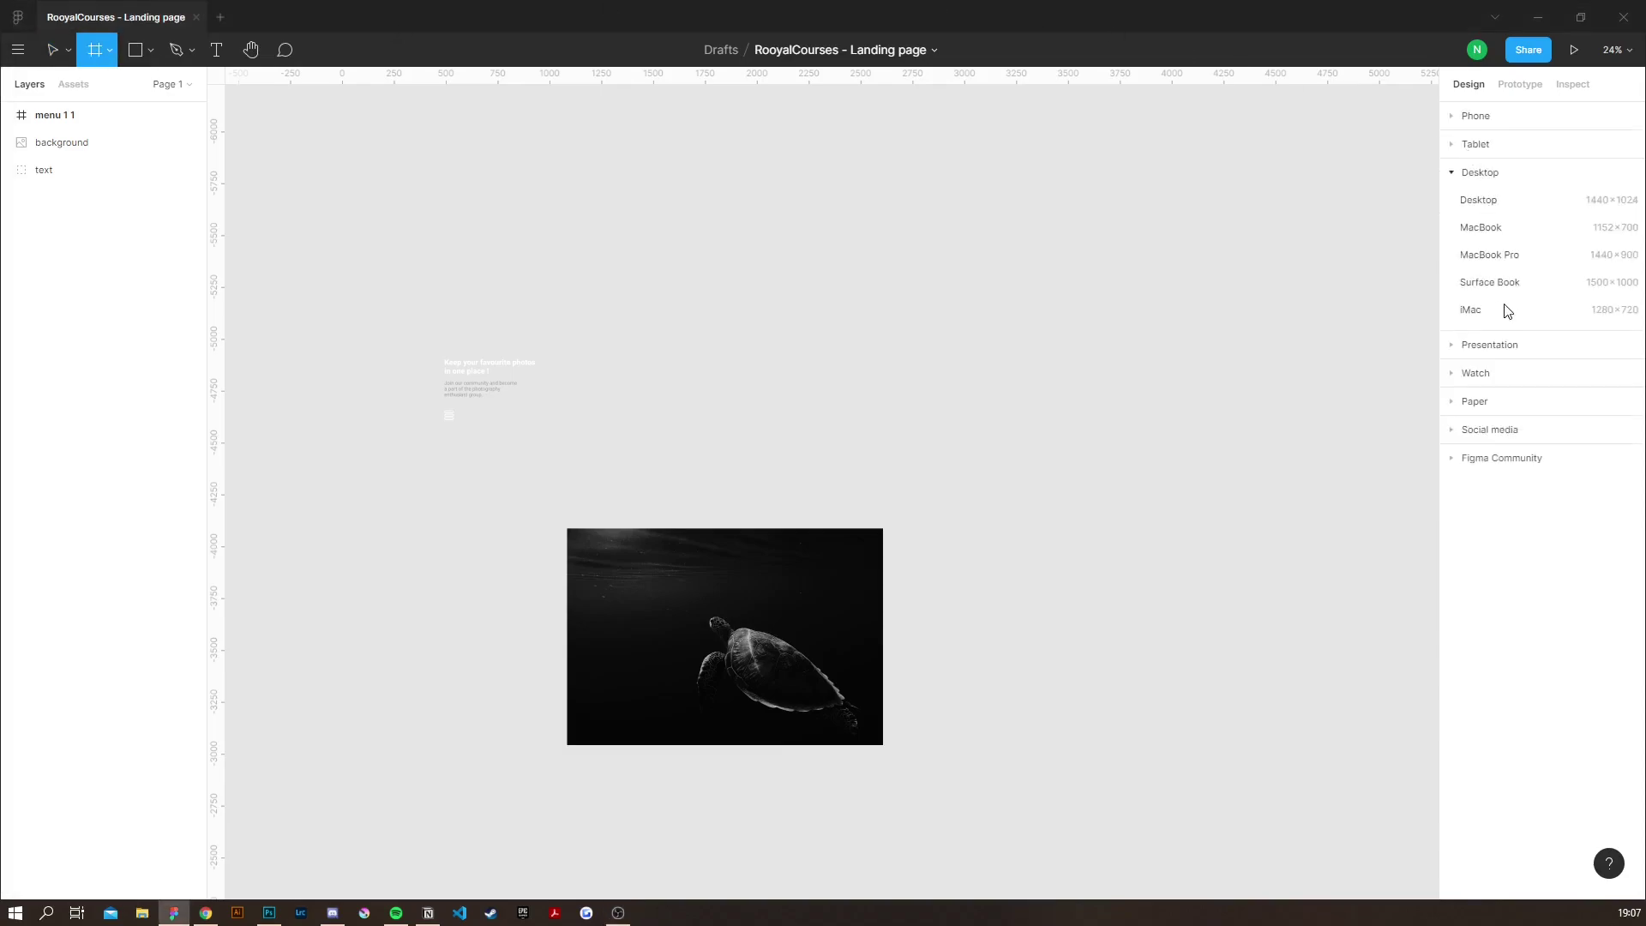
left_click(1502, 260)
left_click_drag(993, 459, 683, 346)
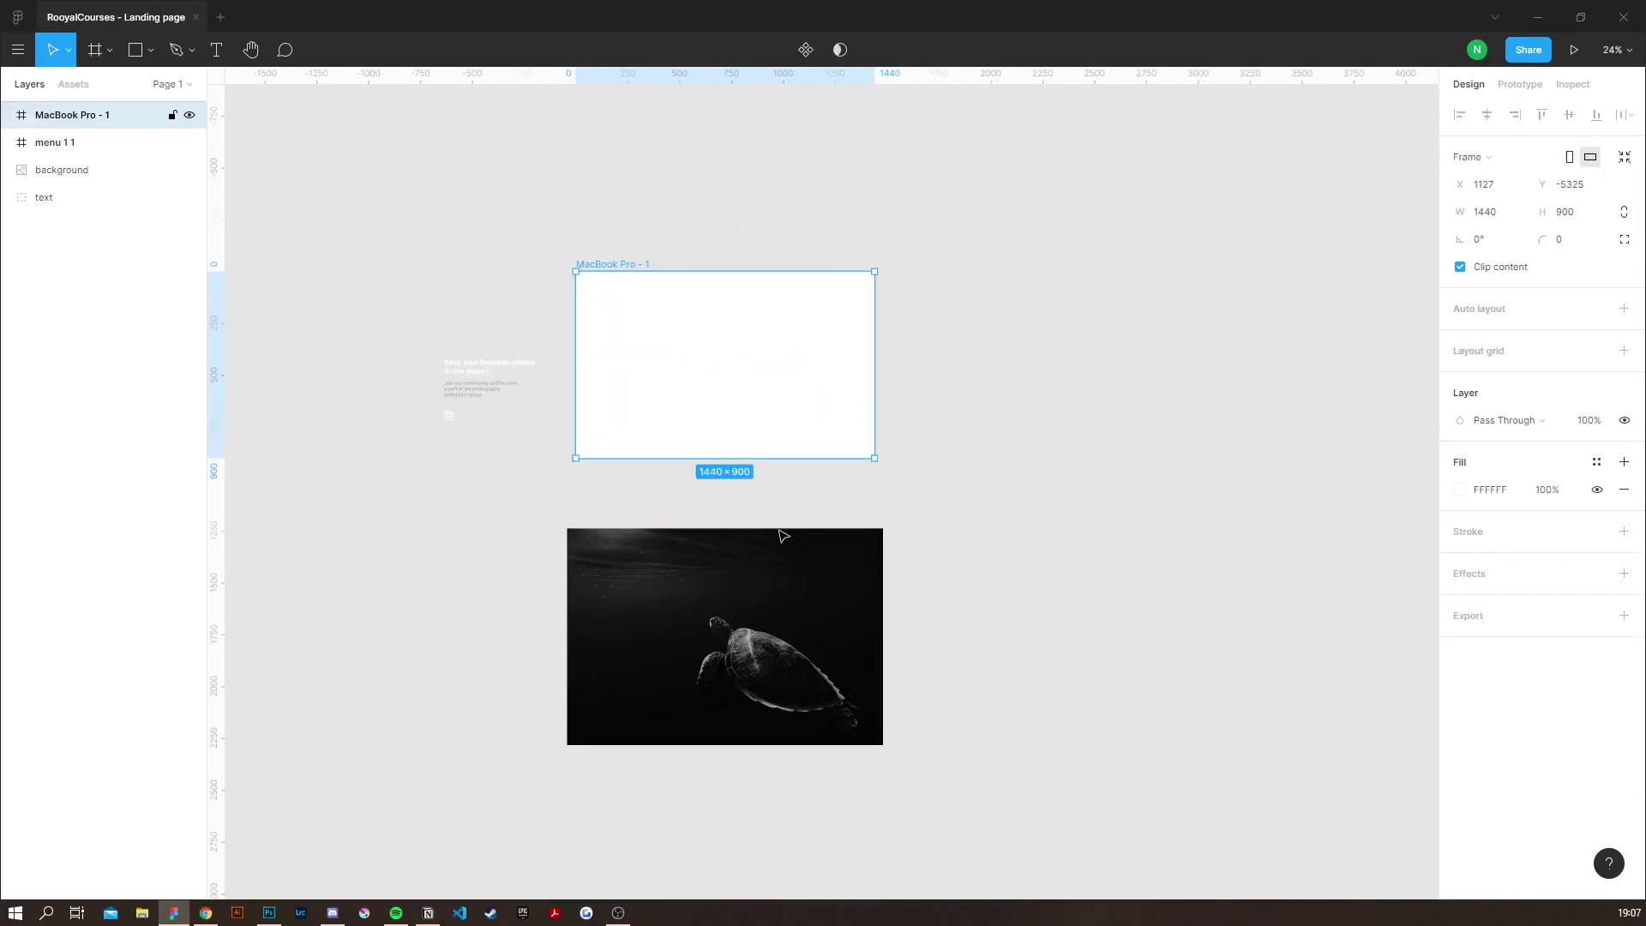
left_click(796, 585)
left_click_drag(734, 609, 741, 339)
left_click(783, 558)
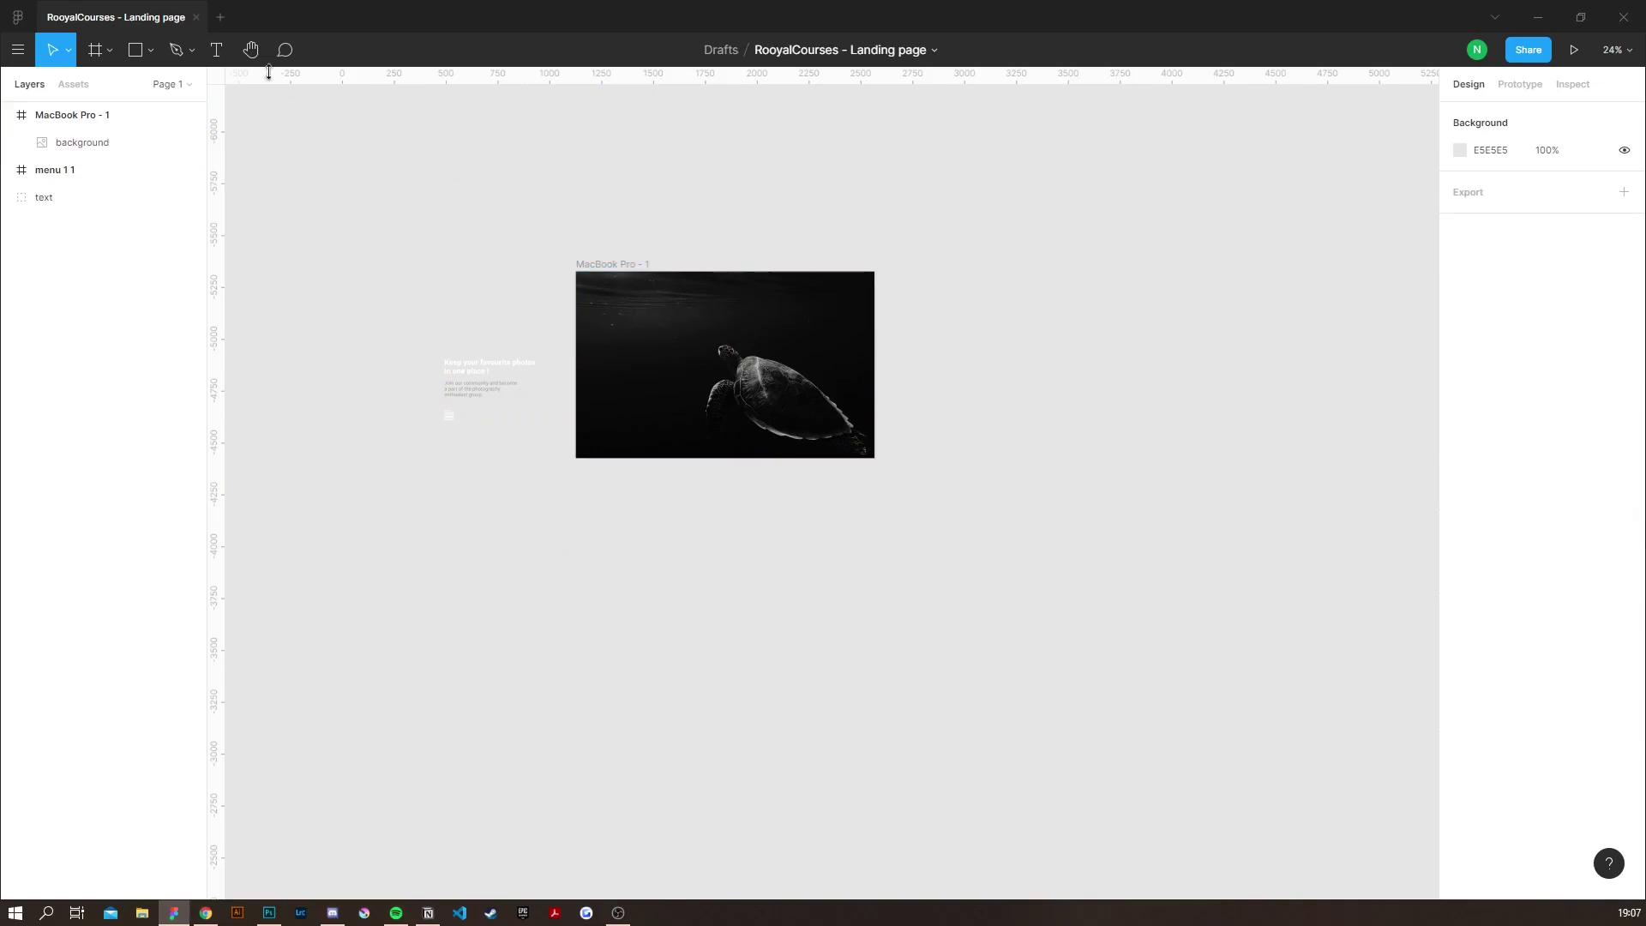
Rename the new frame to 'landing page' in the Layers panel.
left_click(17, 49)
mouse_move(105, 123)
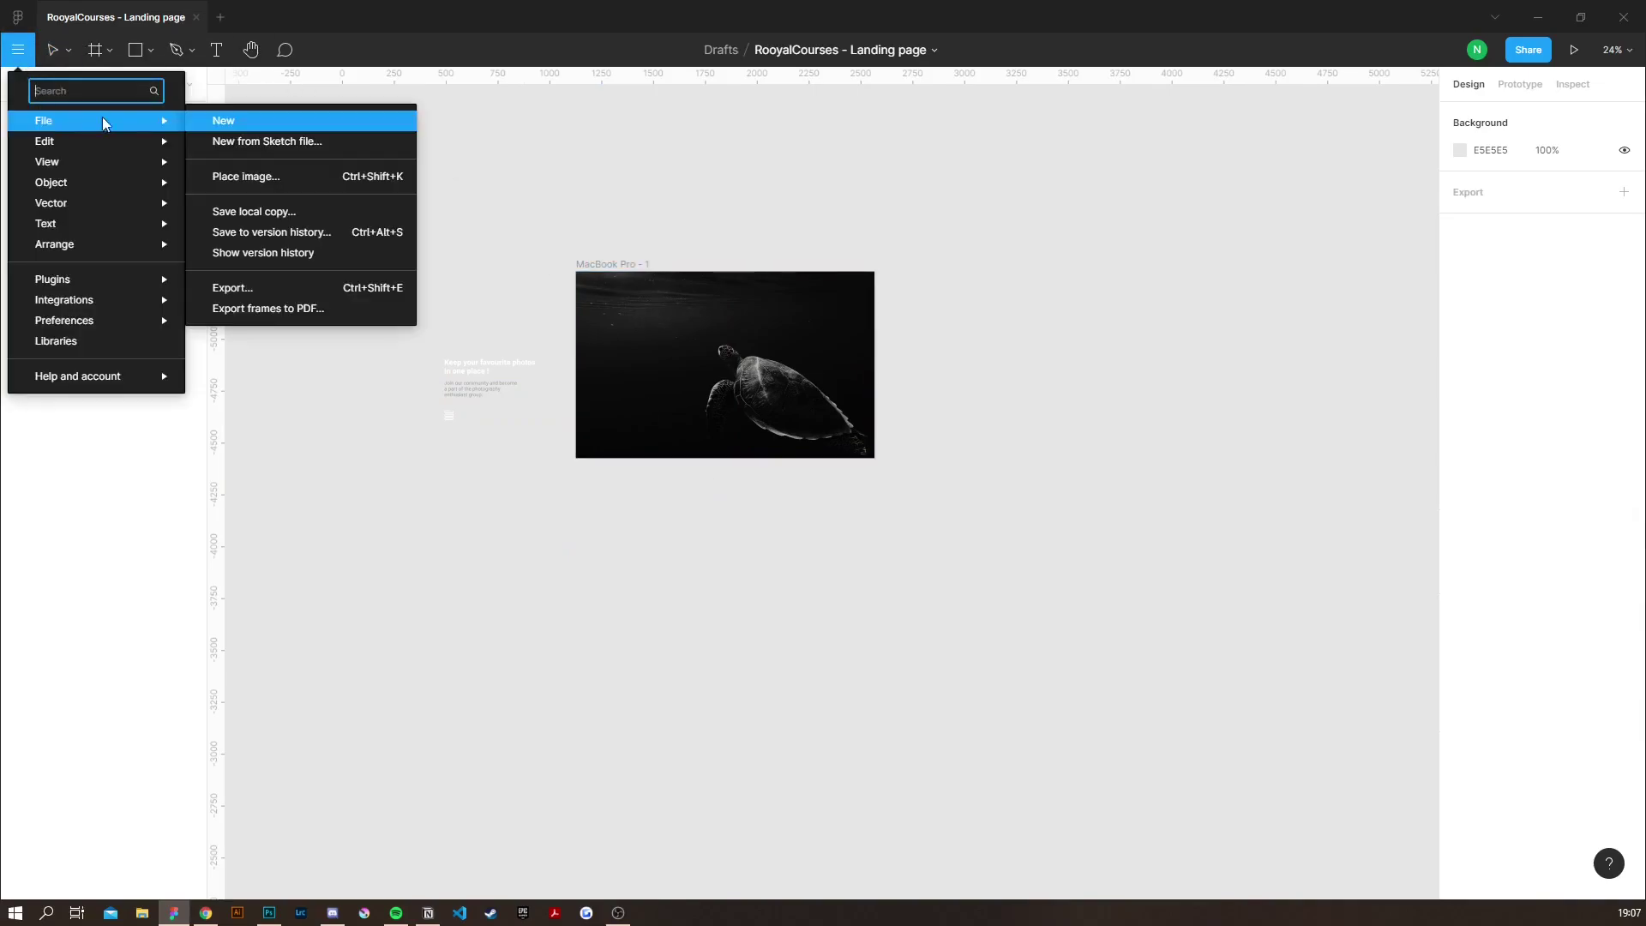
left_click(723, 168)
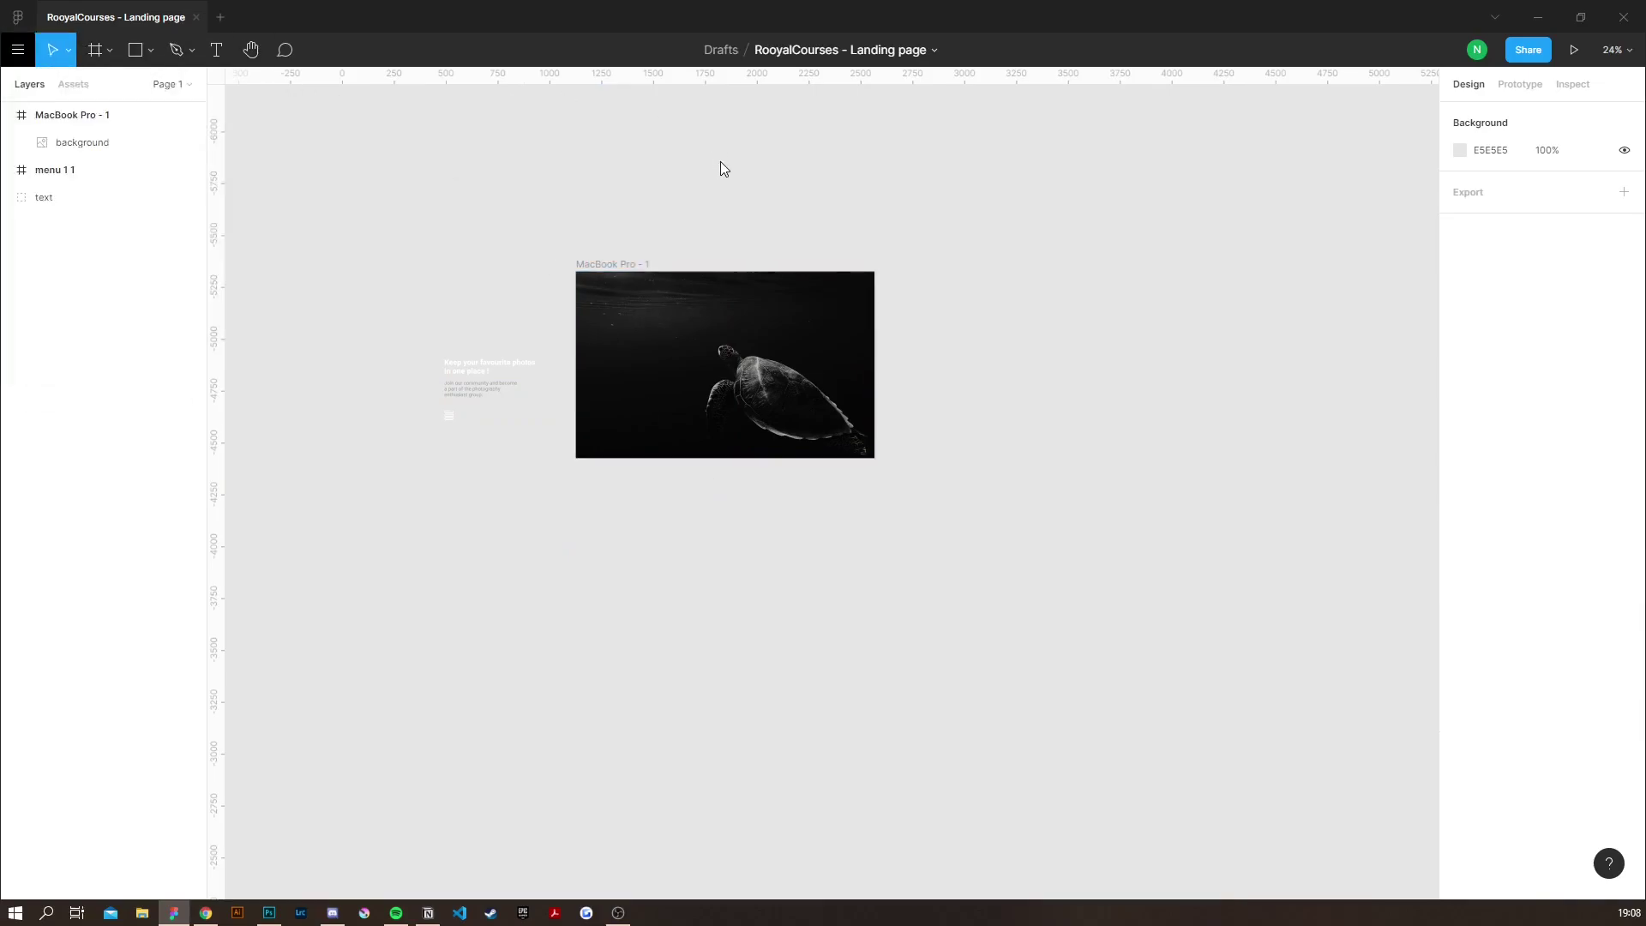
double_click(83, 121)
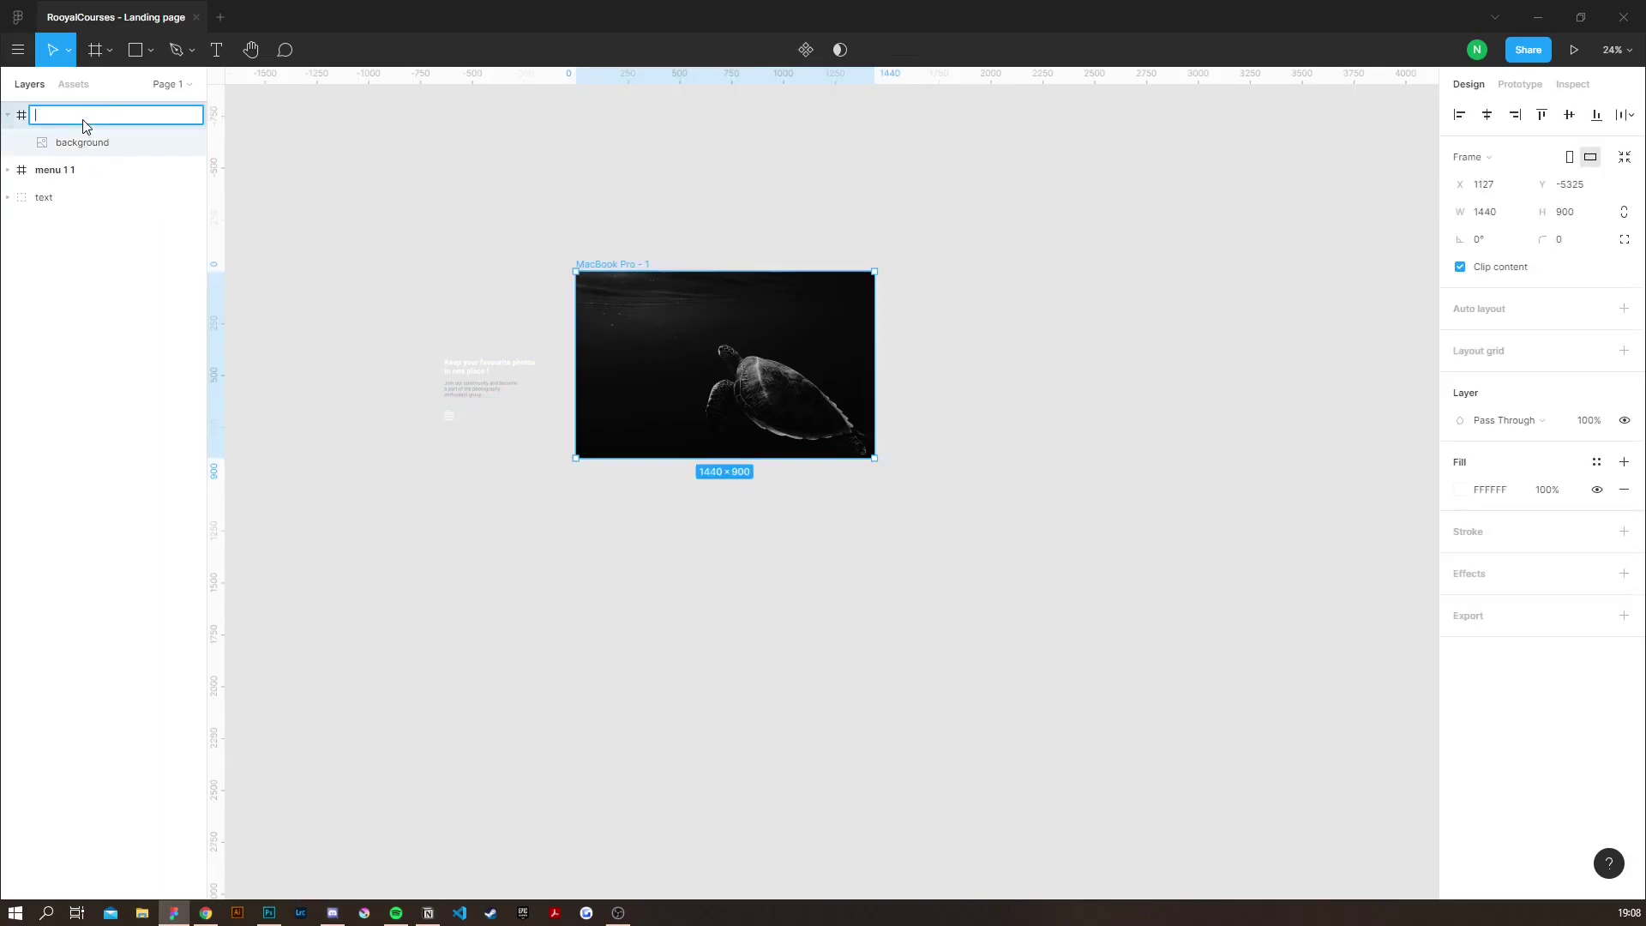
type("landing page")
key("Return")
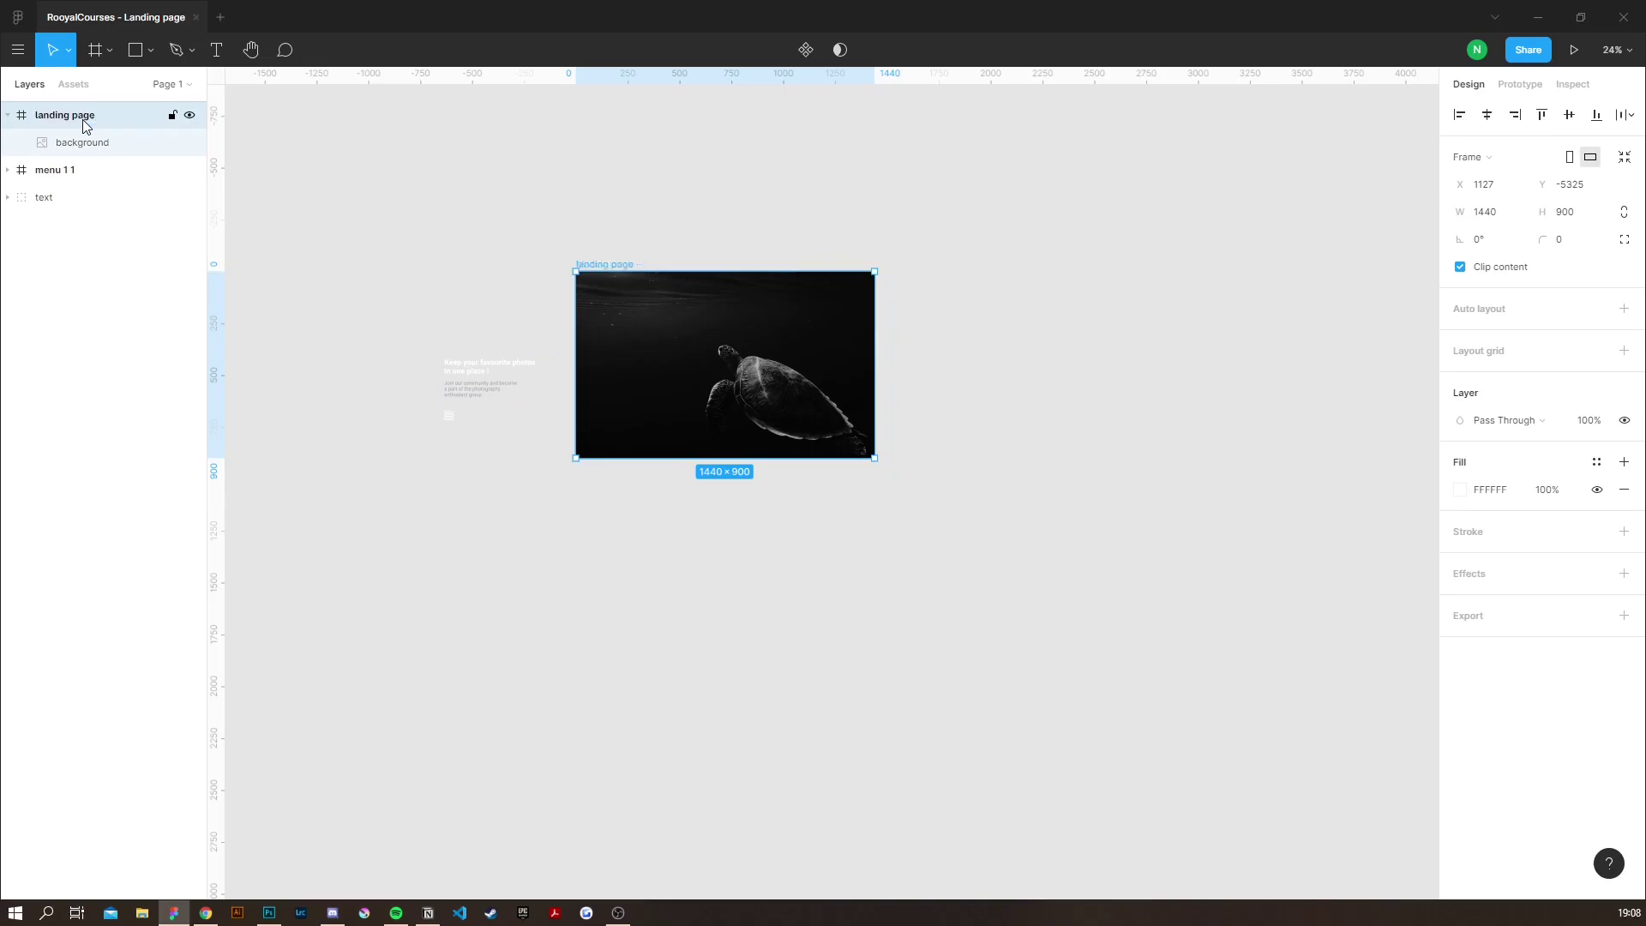
Drag the 'menu 1 1' icon into the landing page's top-left corner.
left_click(397, 276)
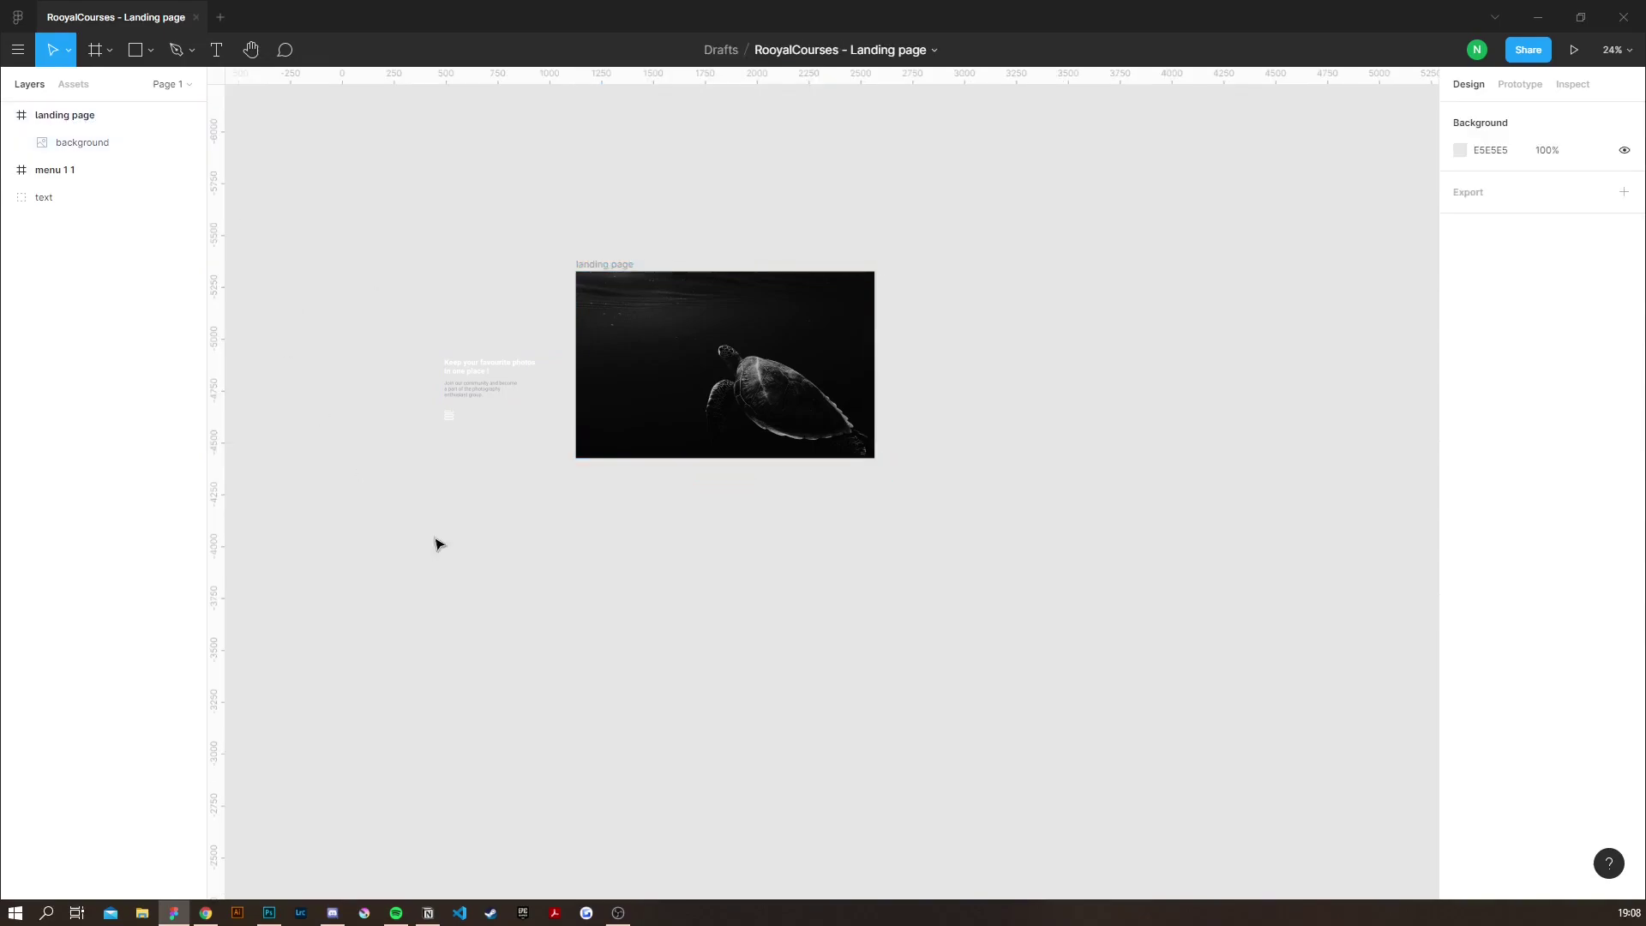
scroll(748, 335, "up", 4)
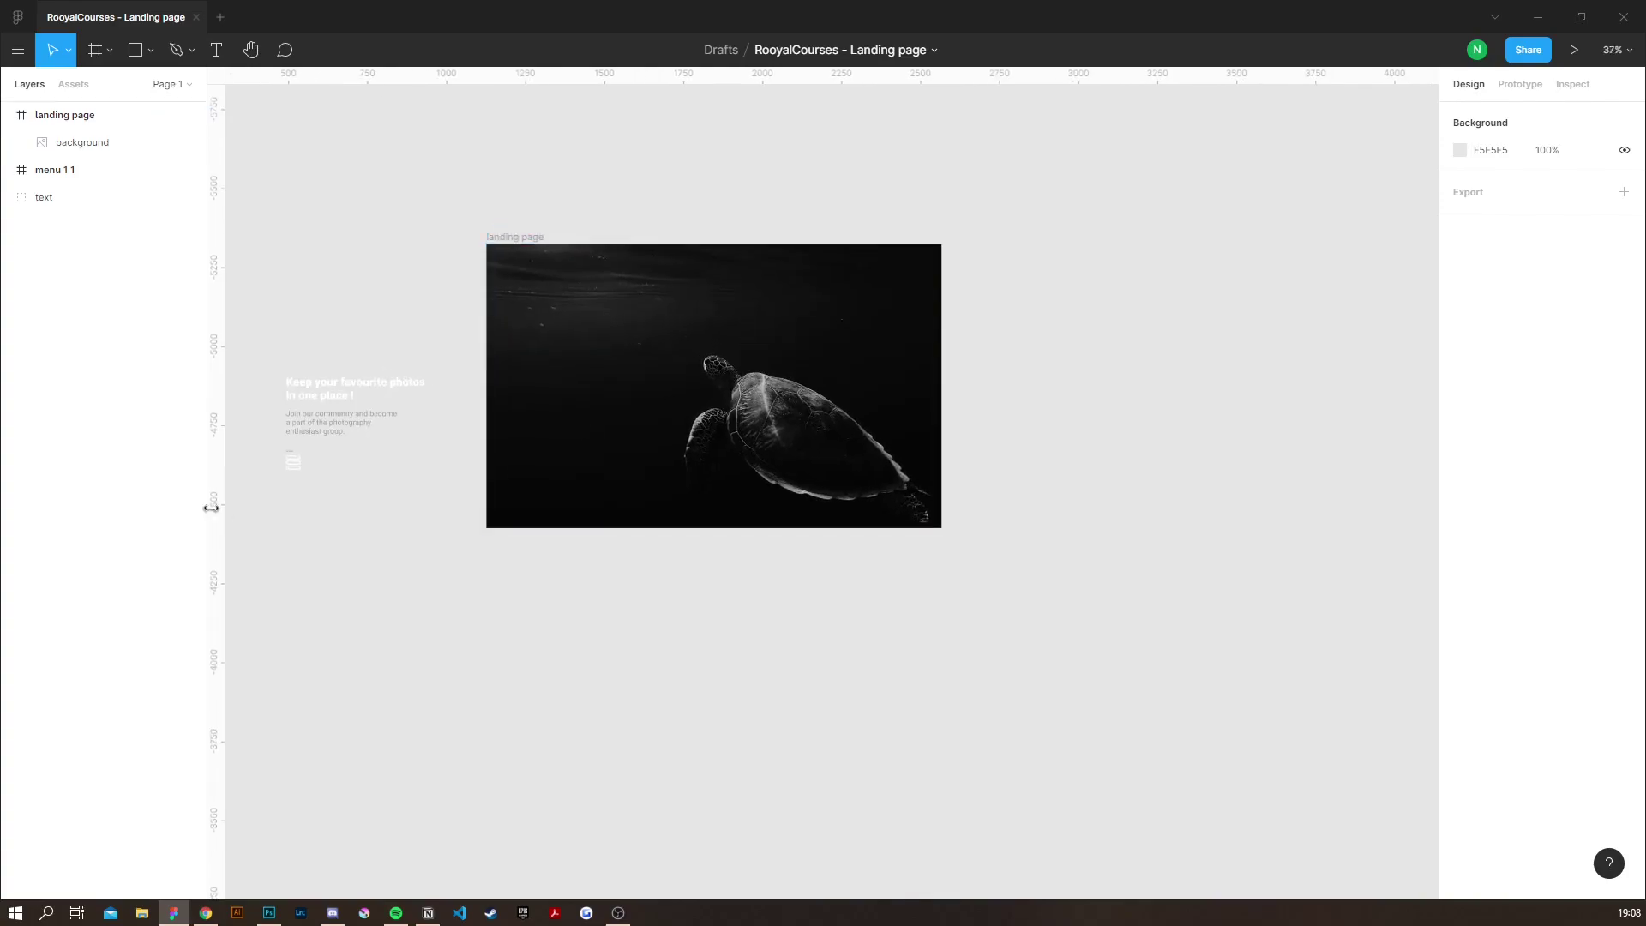
left_click(59, 172)
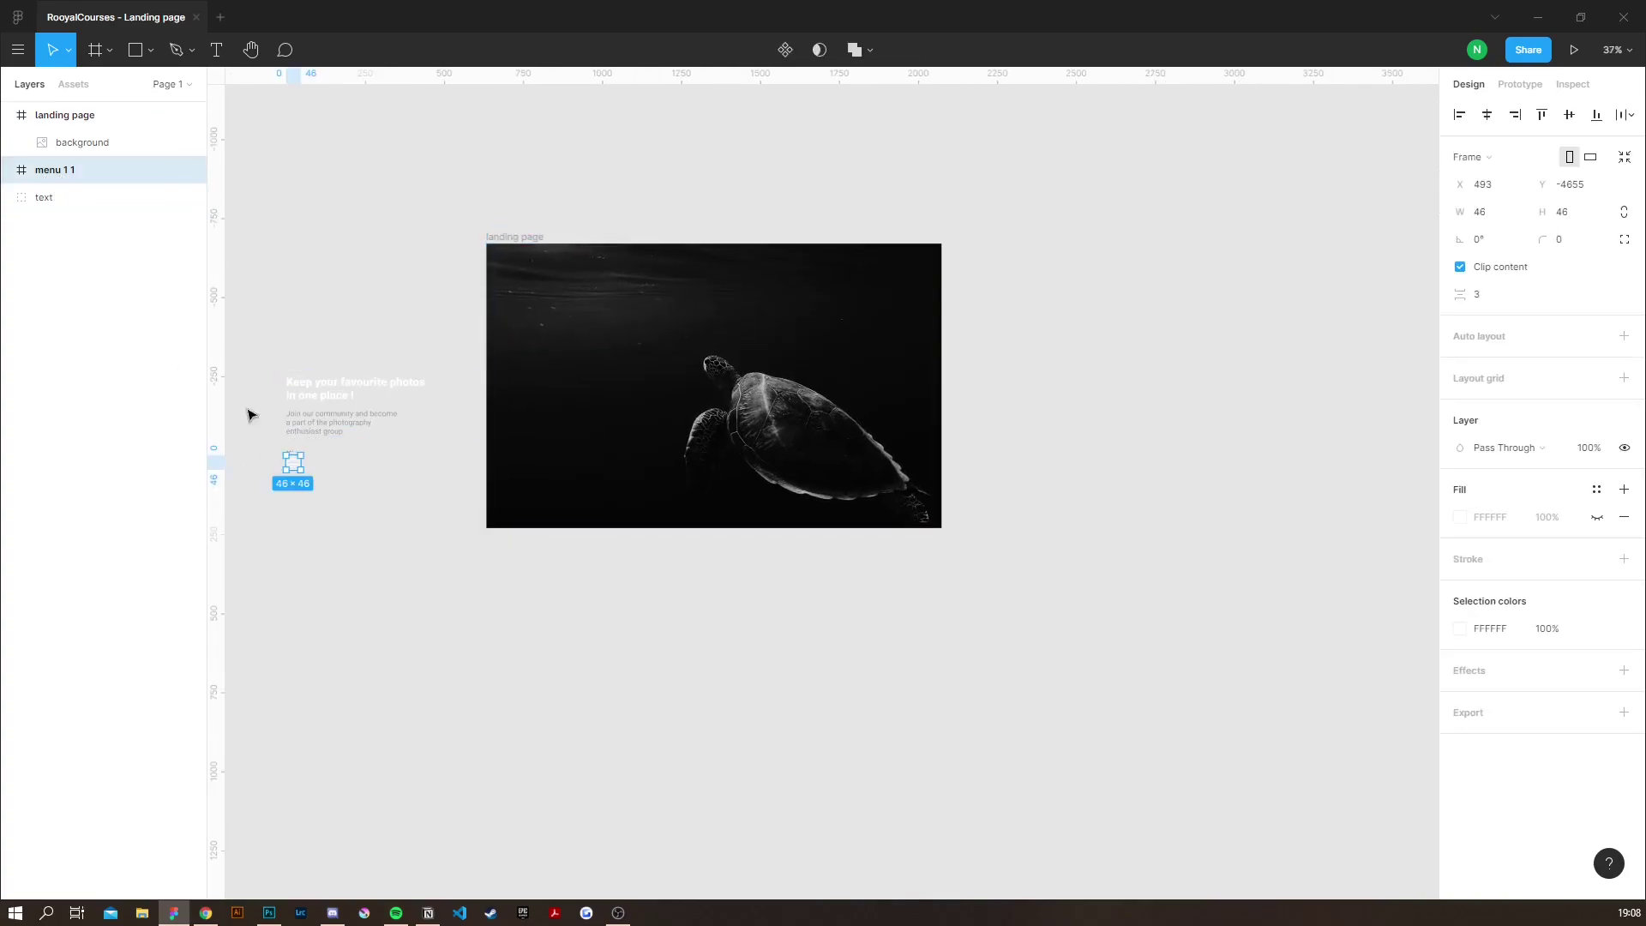
left_click_drag(293, 464, 515, 277)
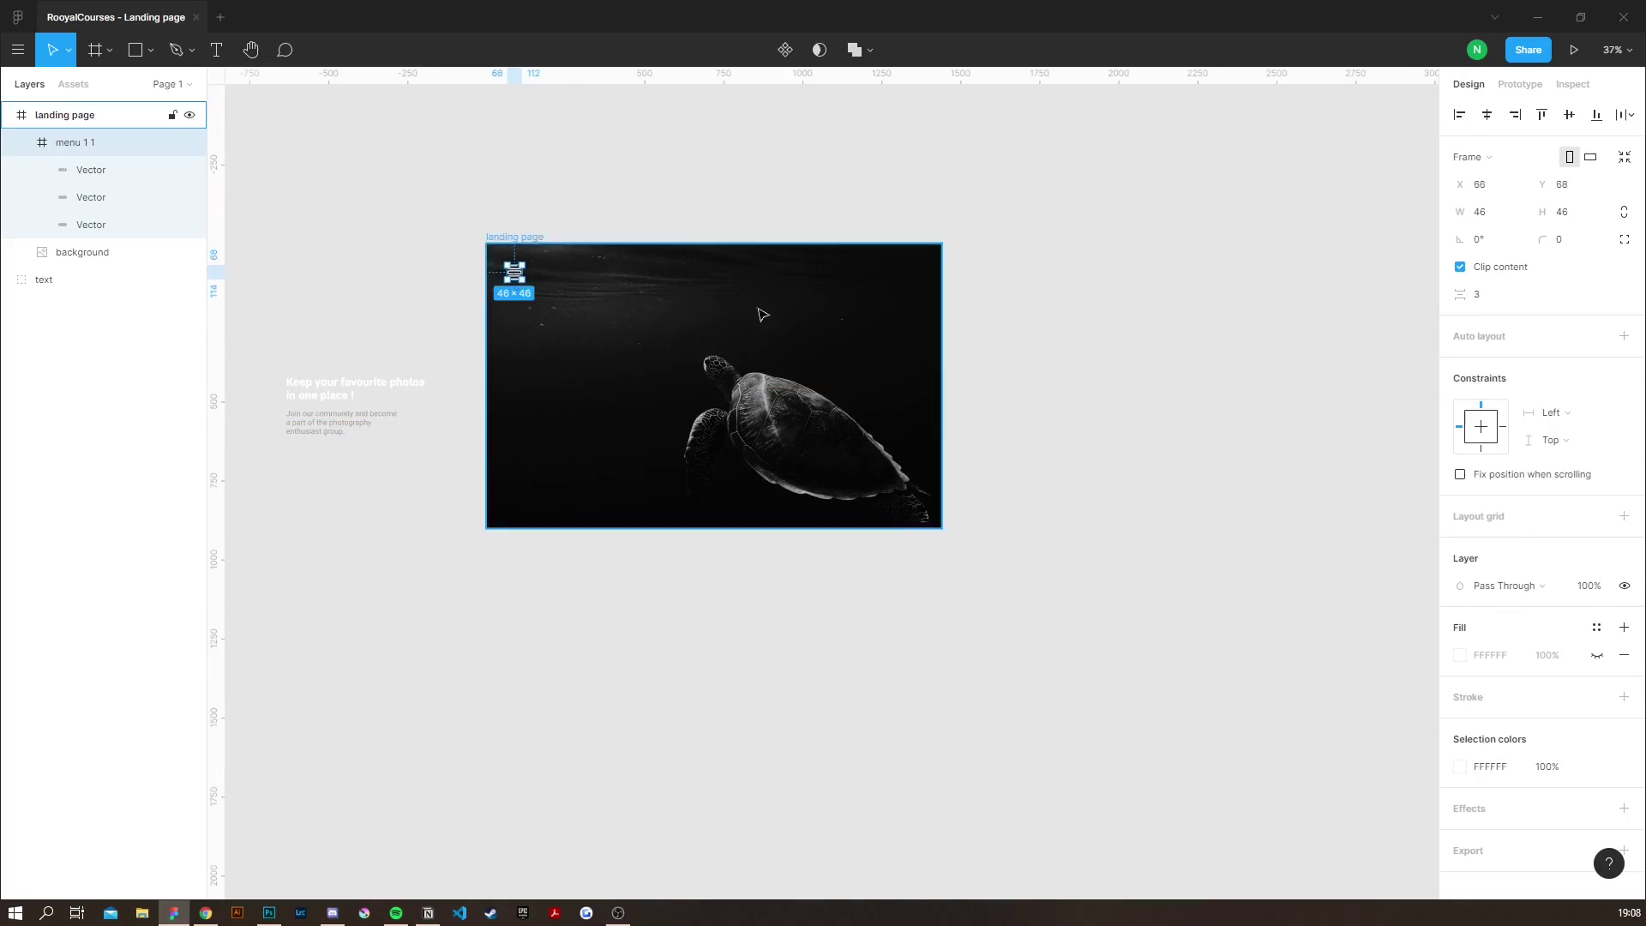
left_click(1048, 374)
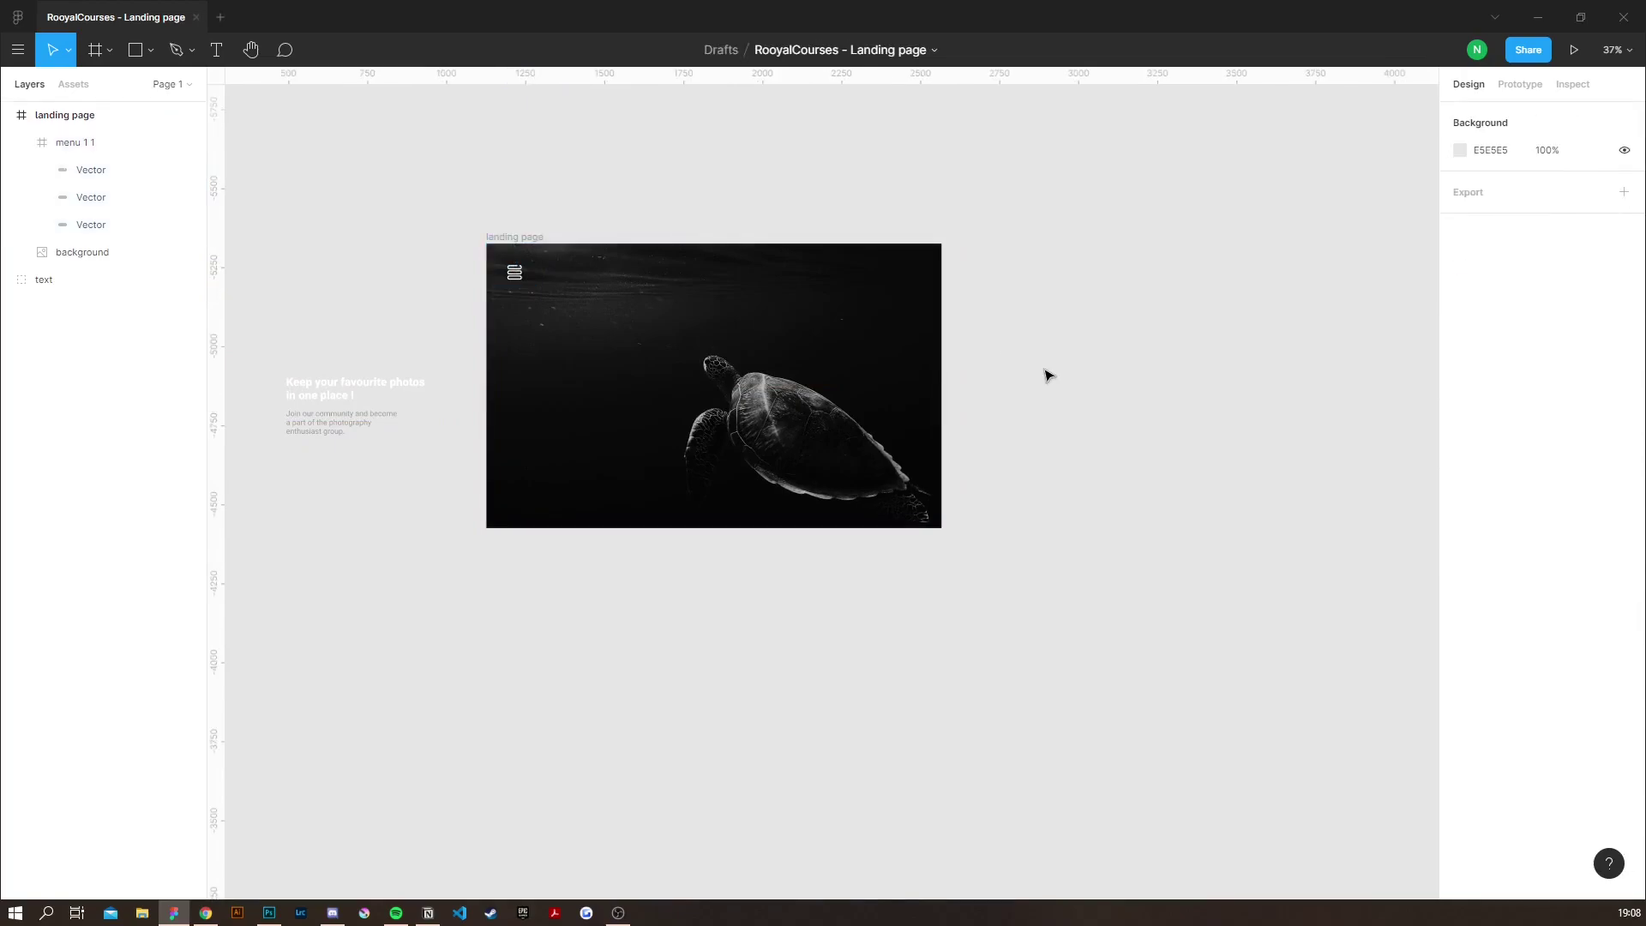
Add a 'Save it' text layer inside the frame with a white FFFFFF fill.
left_click(212, 53)
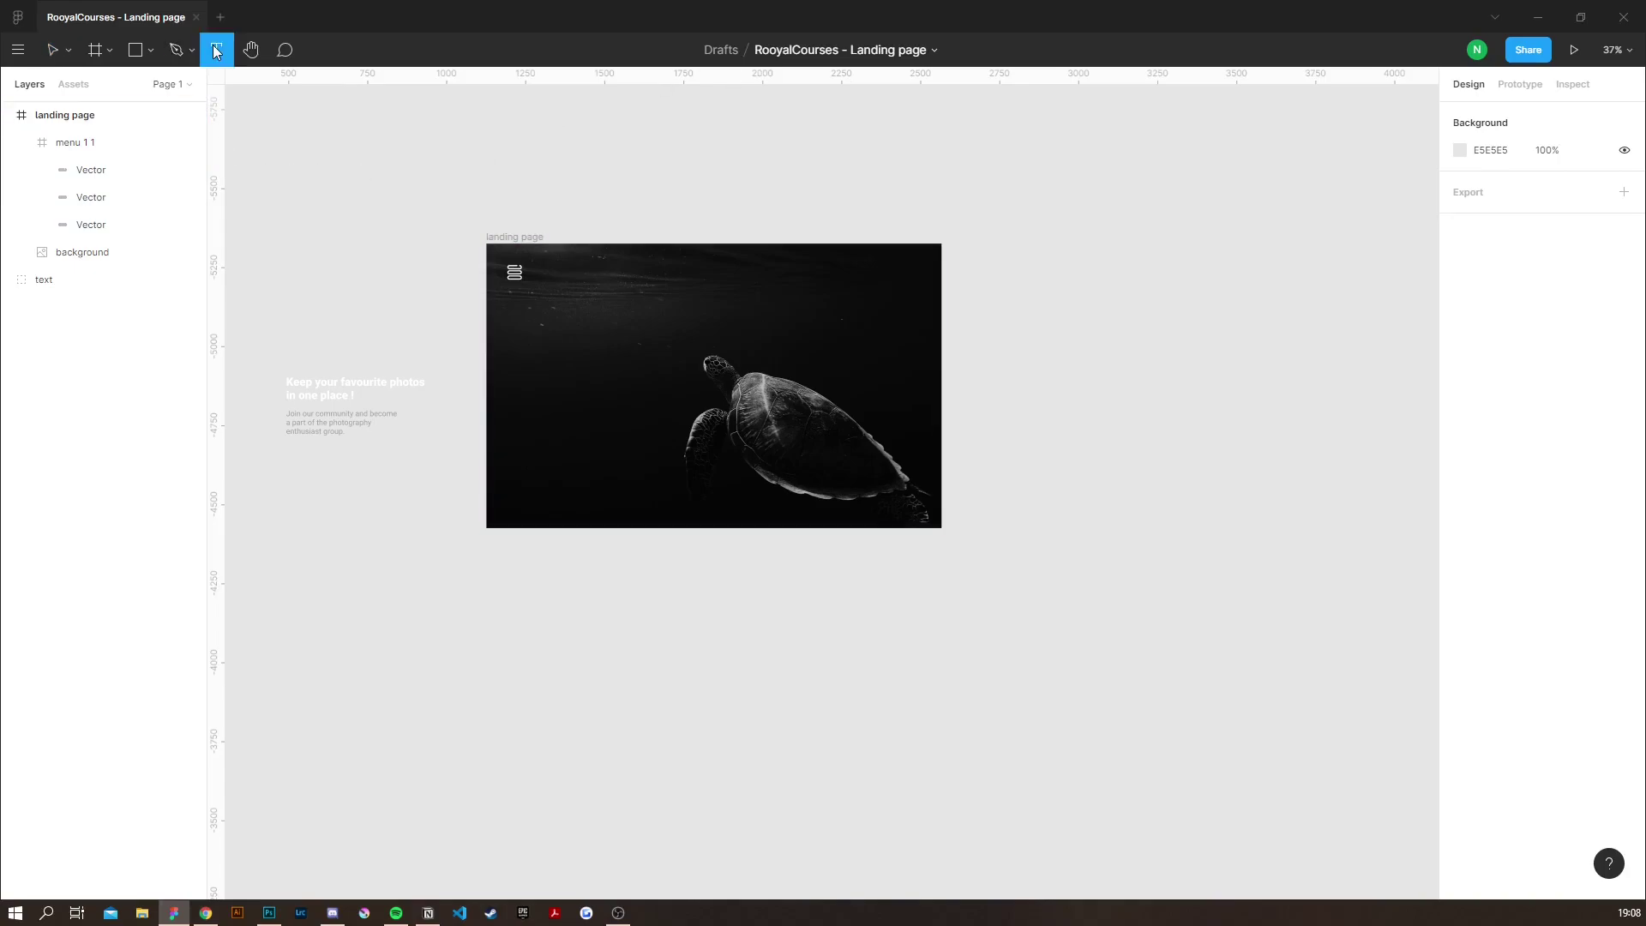
left_click(617, 310)
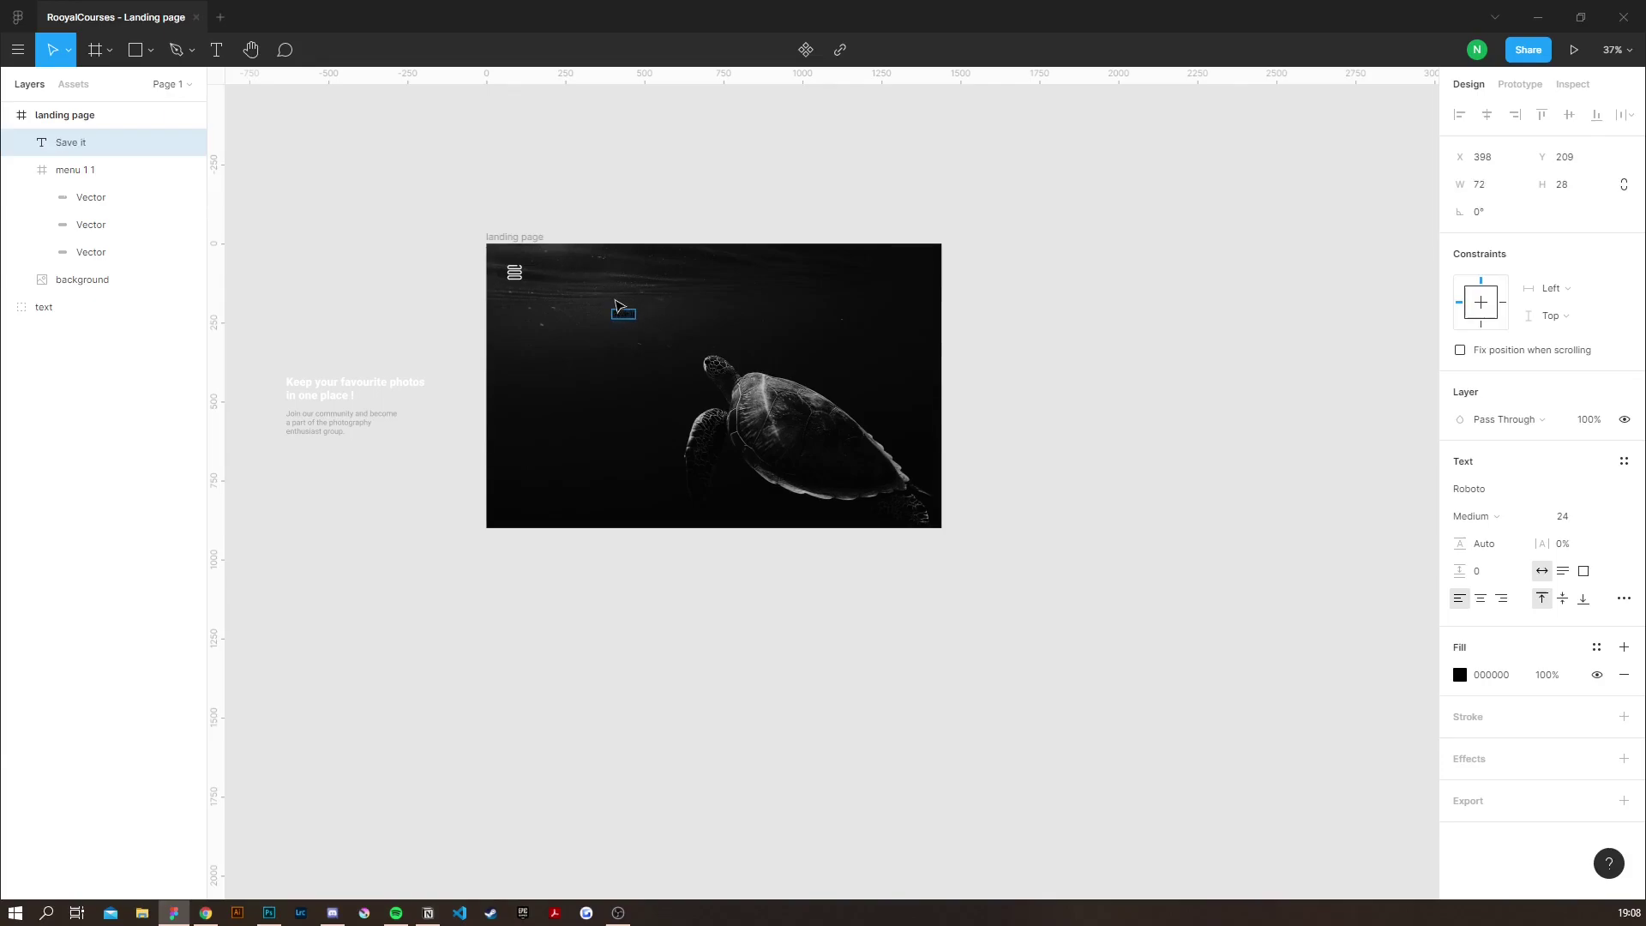
scroll(619, 307, "up", 2)
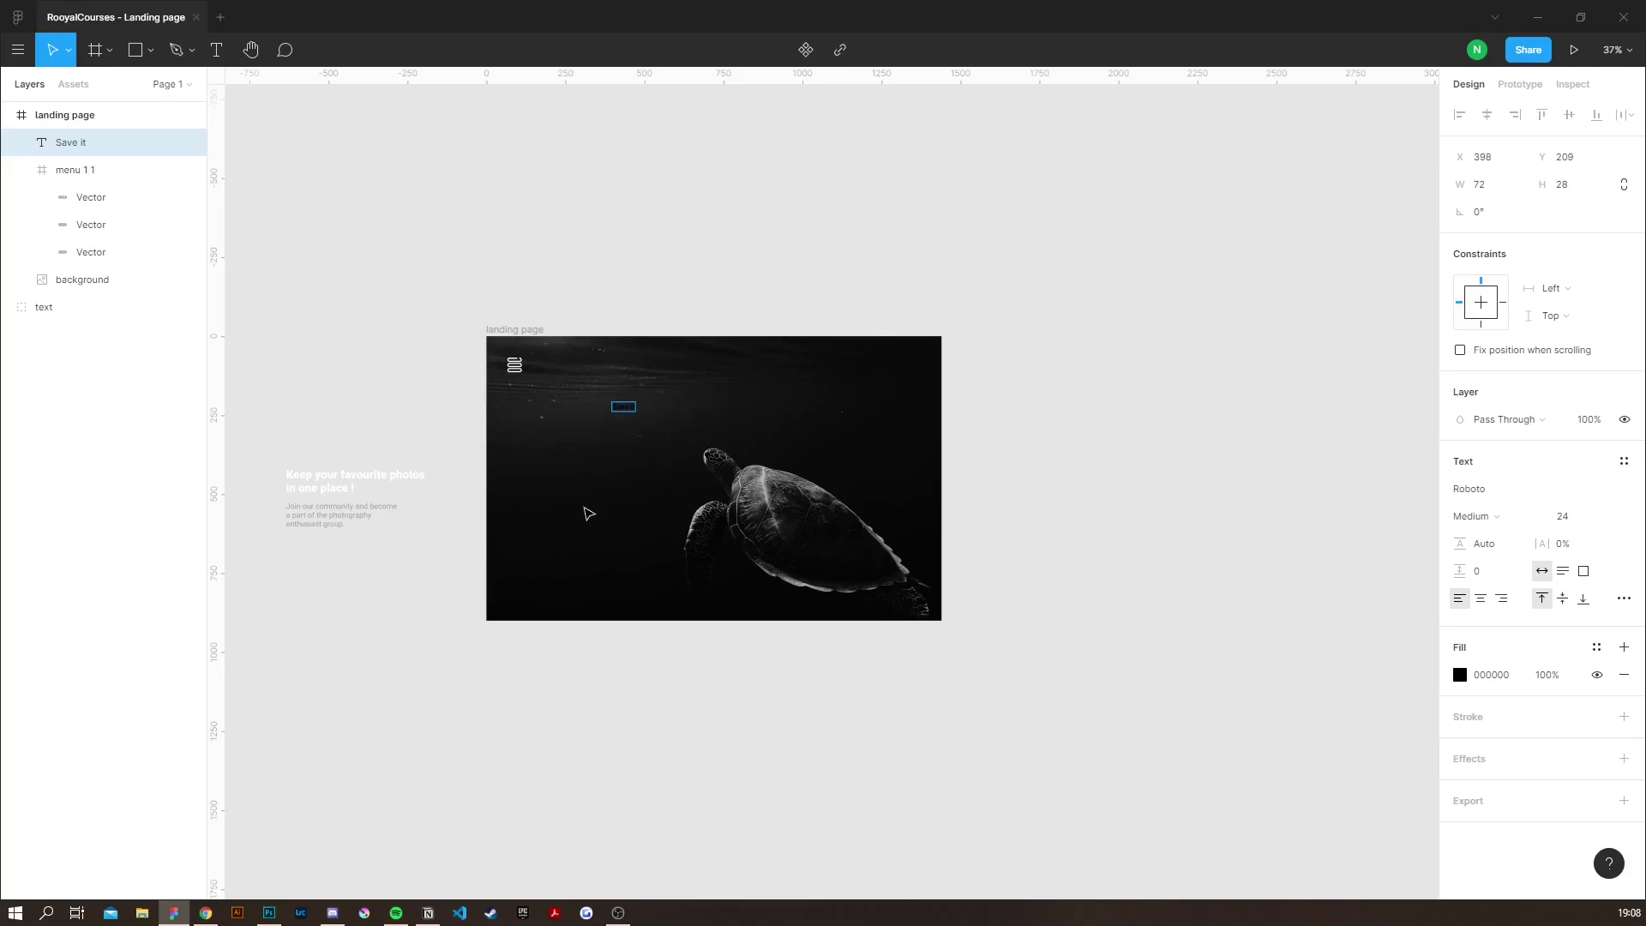
scroll(588, 511, "up", 5)
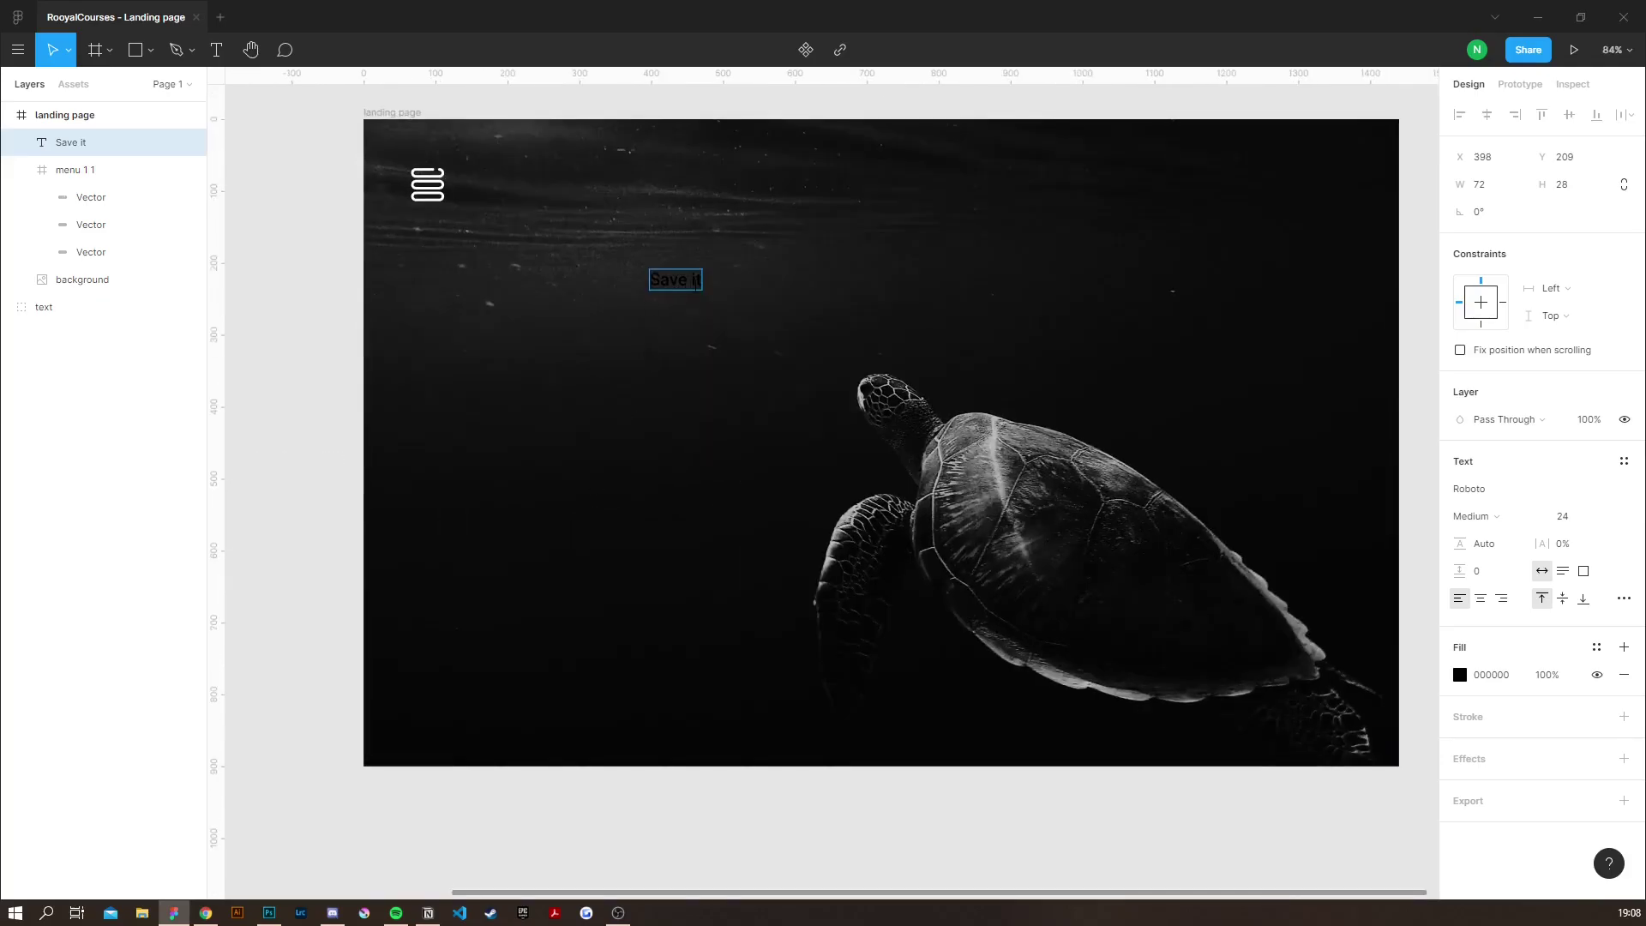
double_click(696, 282)
left_click(1460, 675)
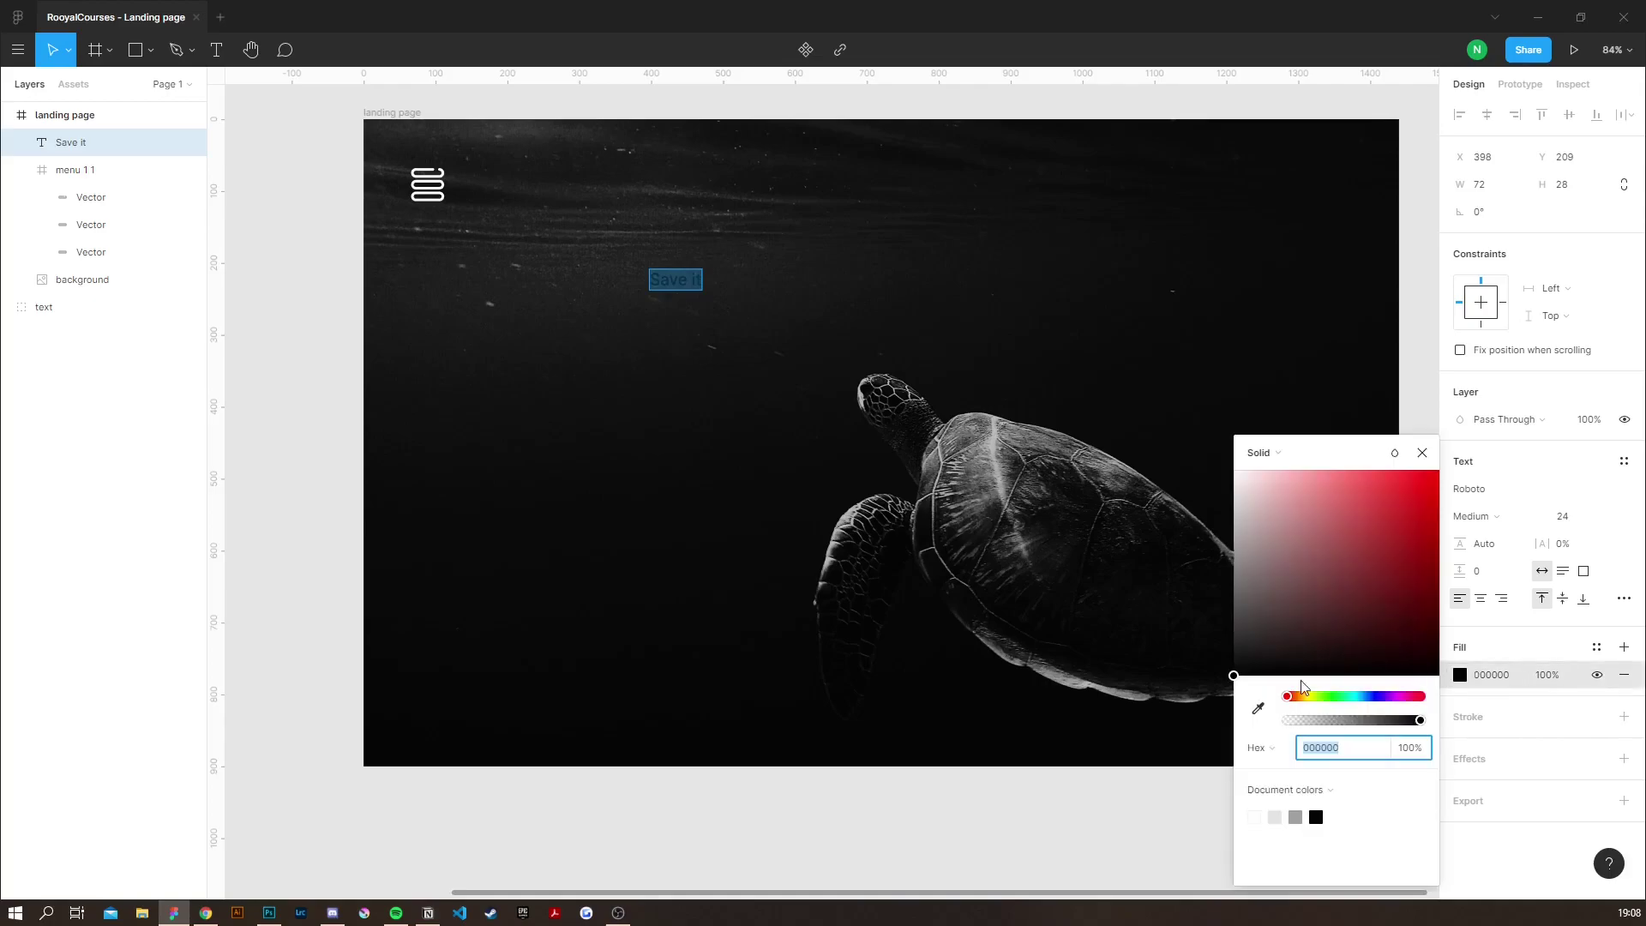
left_click(1256, 816)
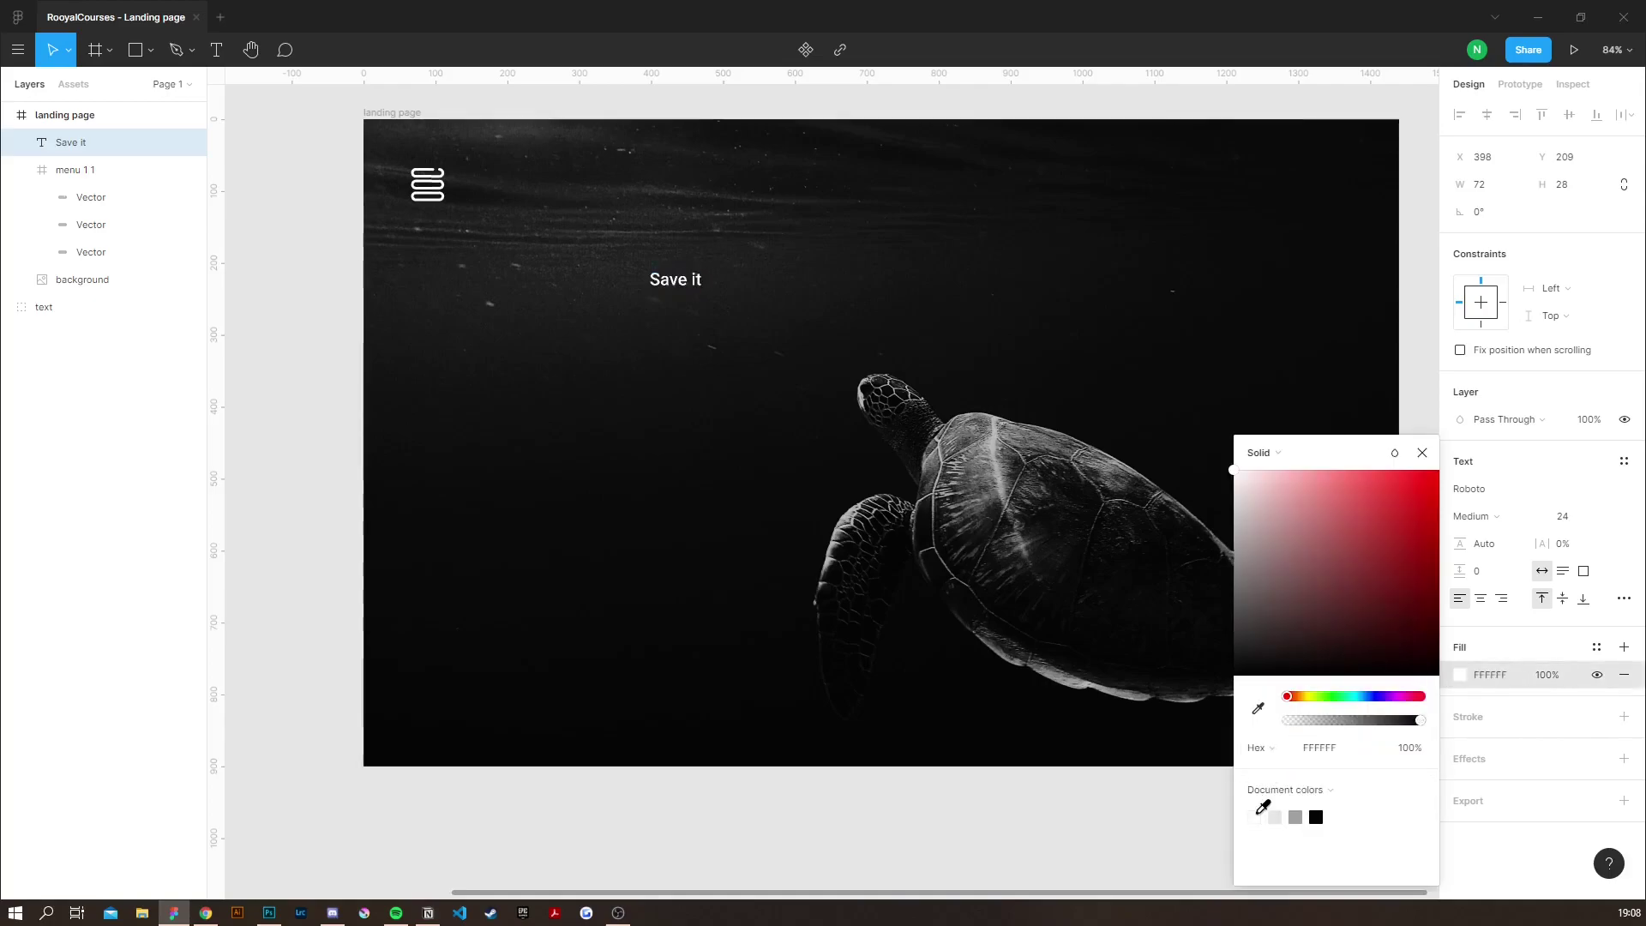
Set the Save it text to size 72 in Rage Italic.
left_click(1607, 516)
left_click(1583, 597)
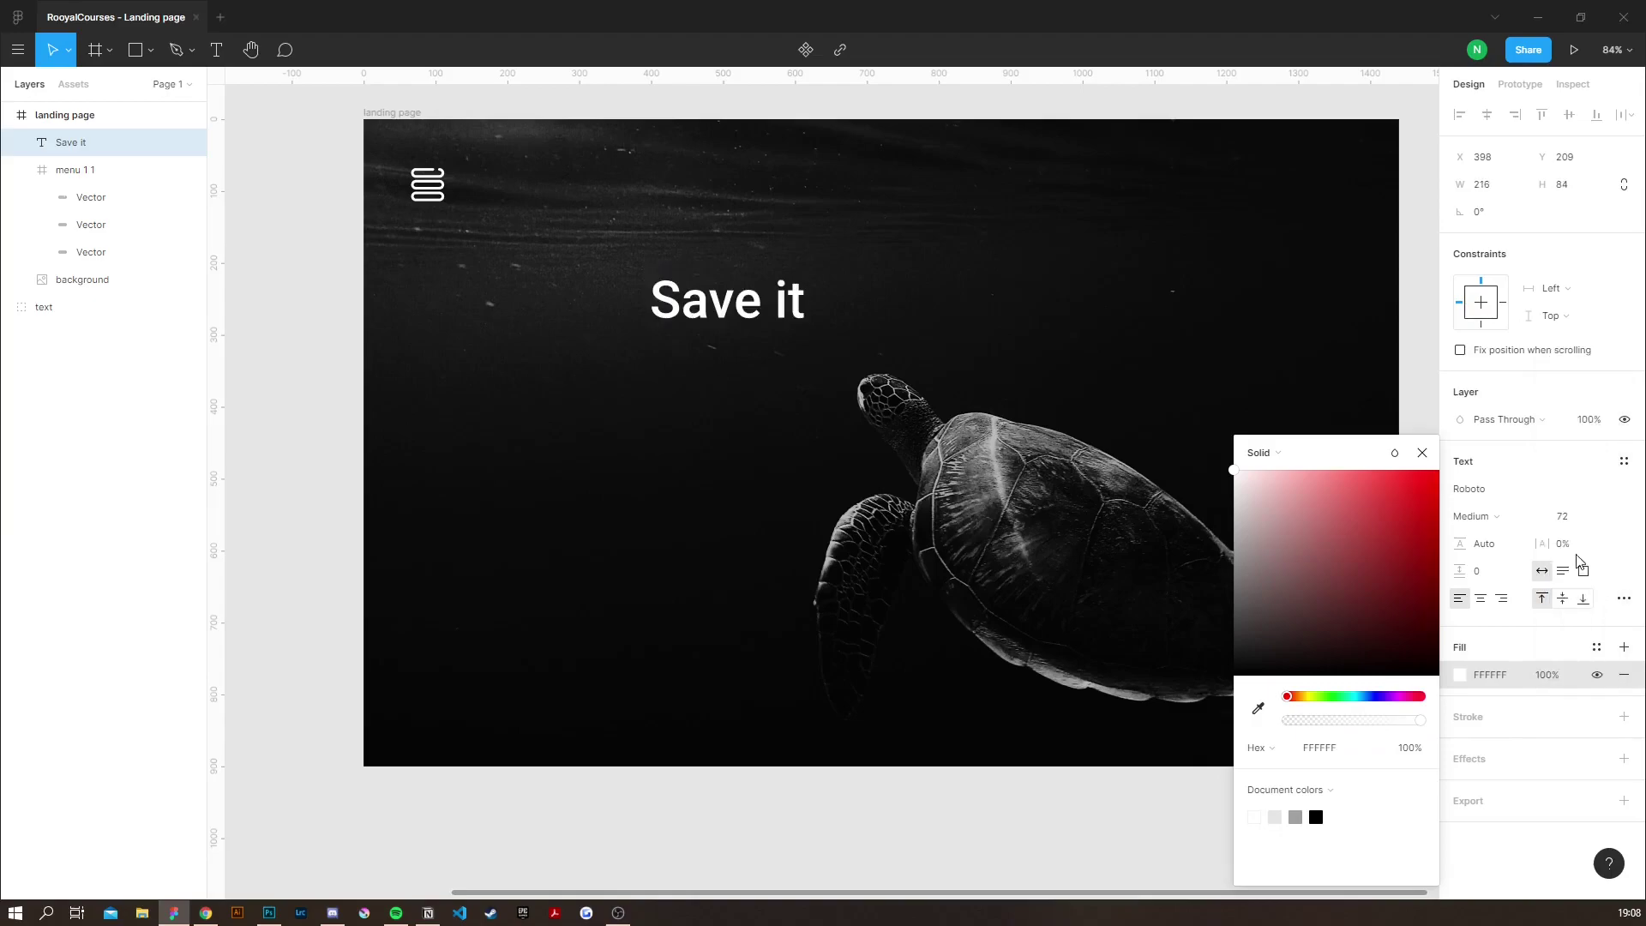
left_click(1518, 497)
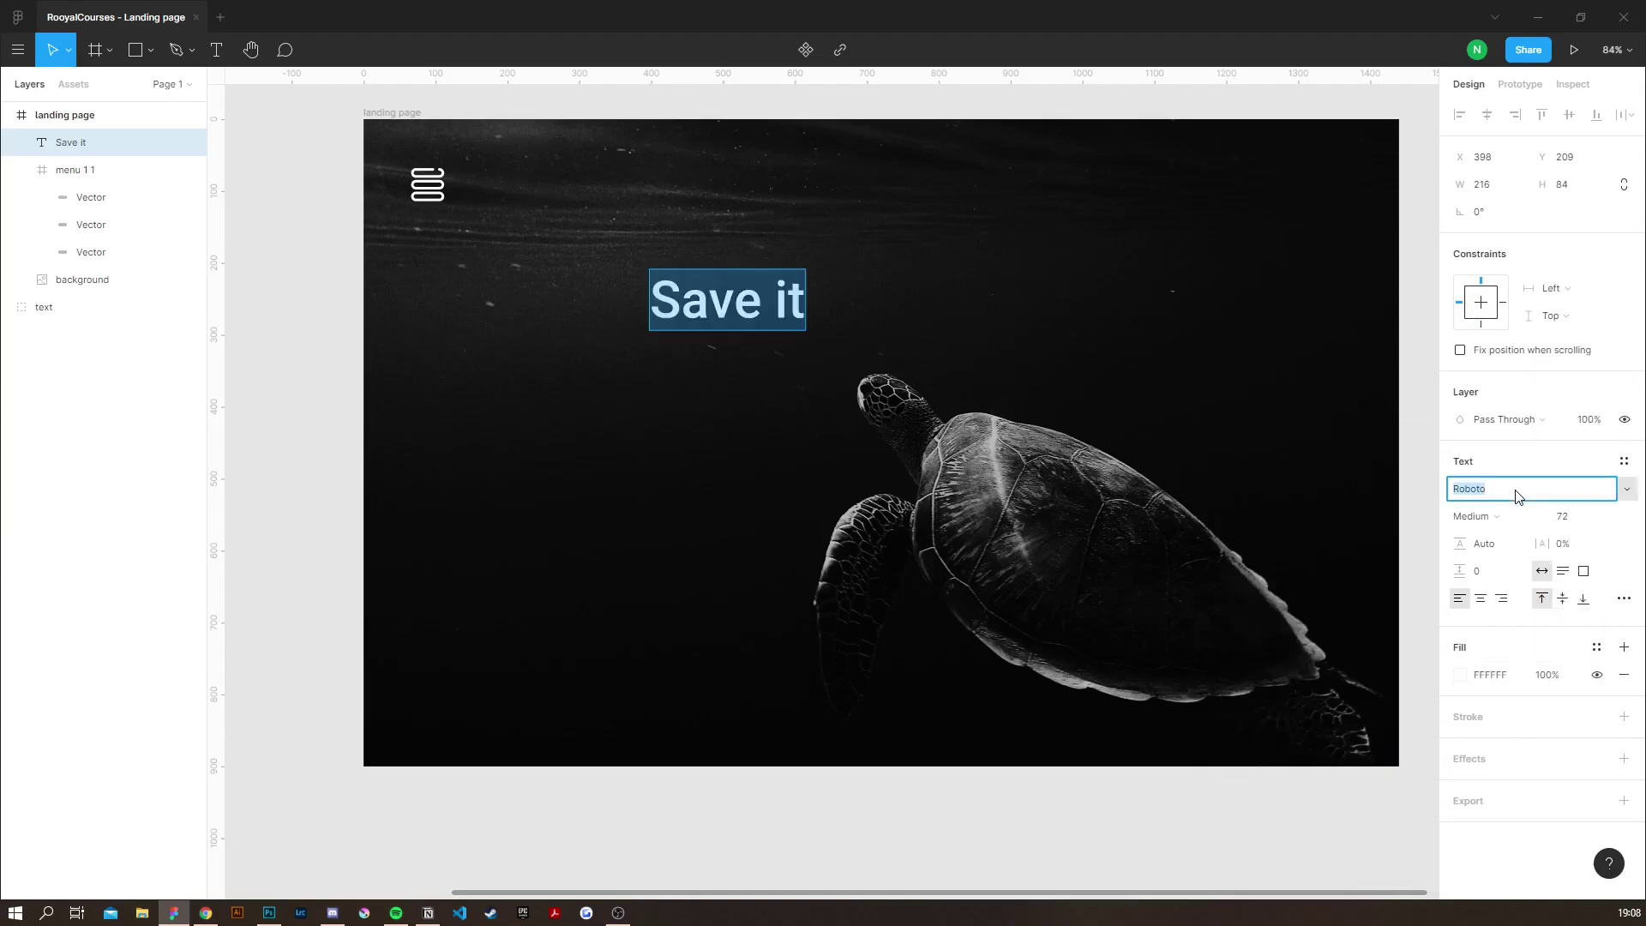
key("BackSpace")
type("Rage Italic")
key("Return")
Move the Save it logo to the frame's top-right corner, level with the menu icon.
double_click(663, 314)
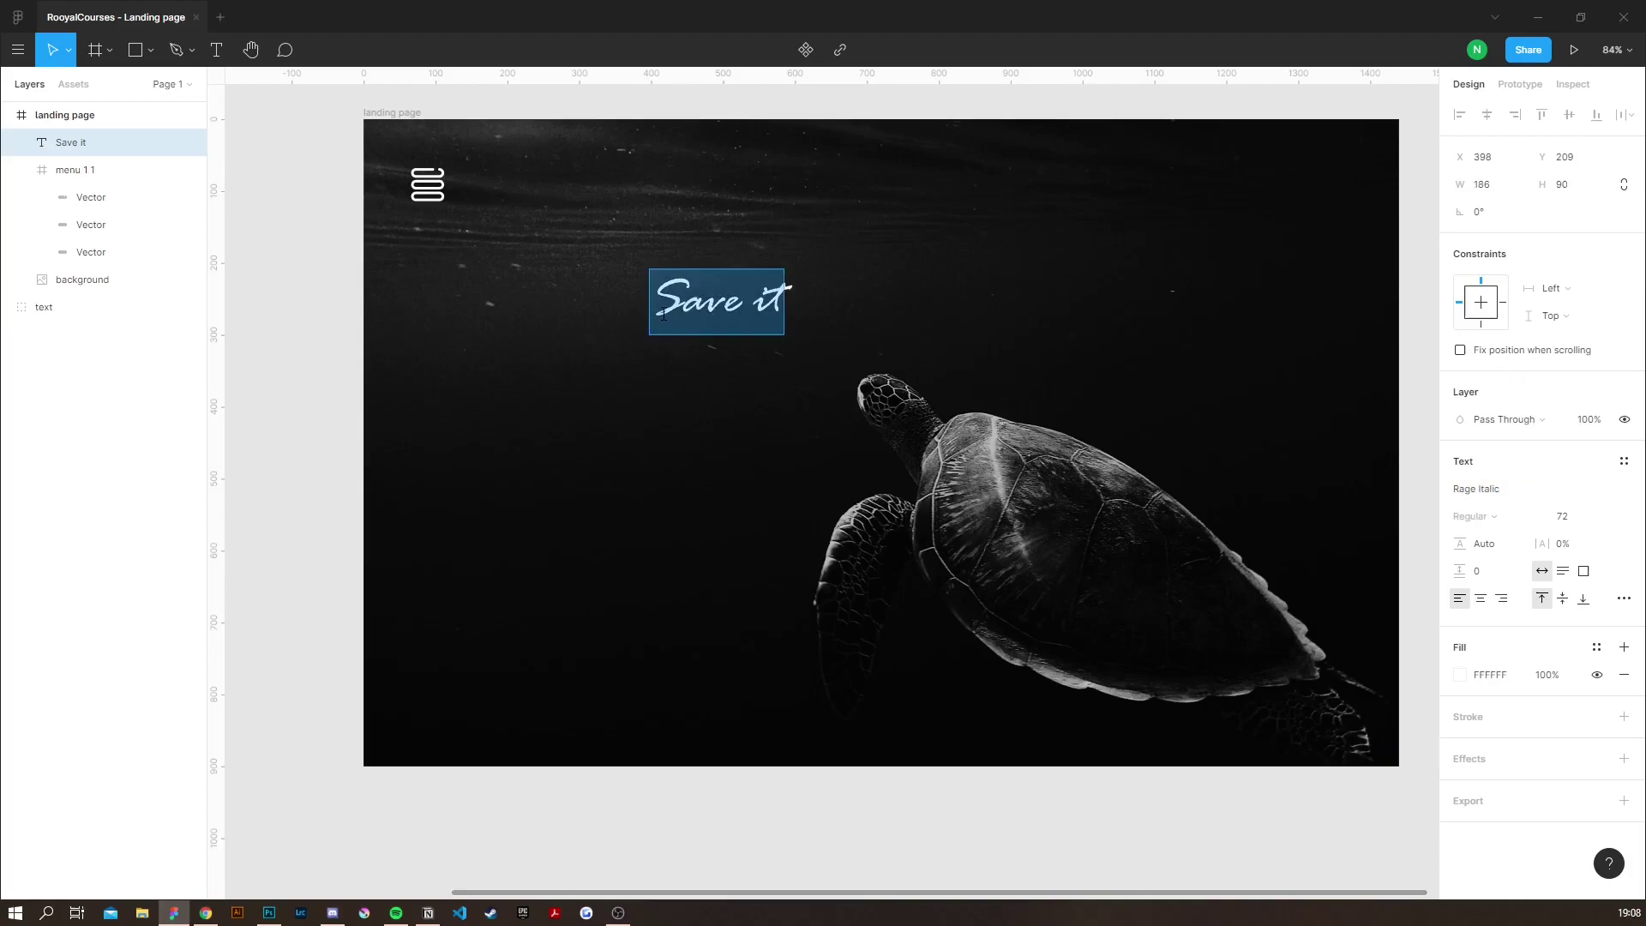
key("Escape")
left_click_drag(728, 314, 1290, 200)
key("Escape")
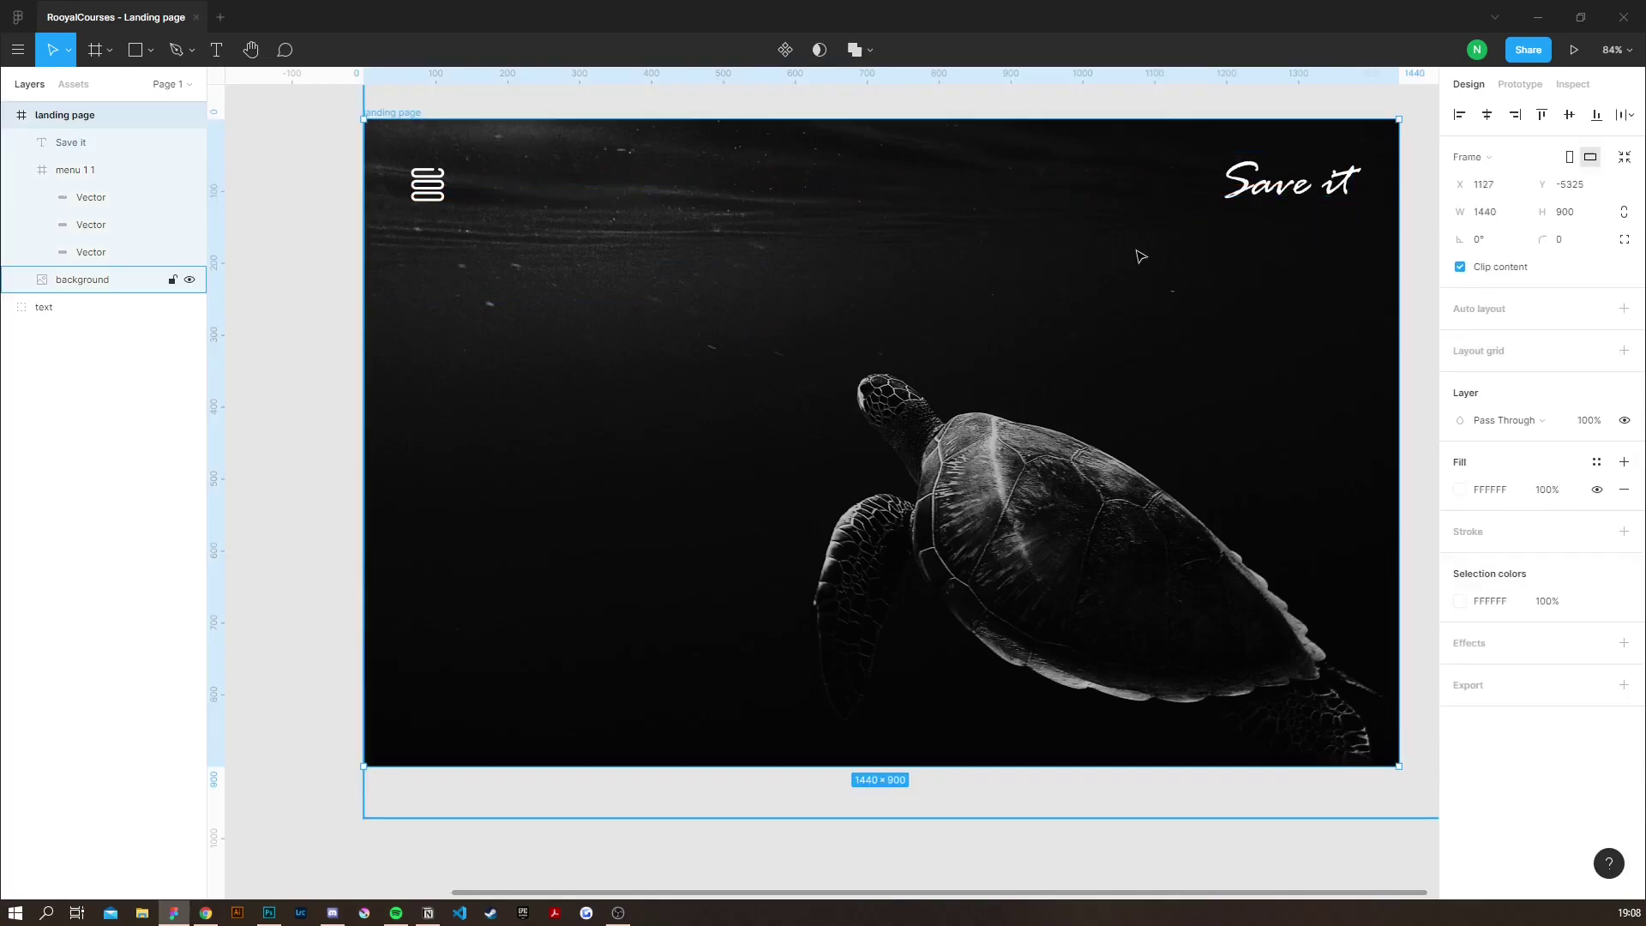
Add a size-24 HOME text label near the top of the photo.
left_click(298, 275)
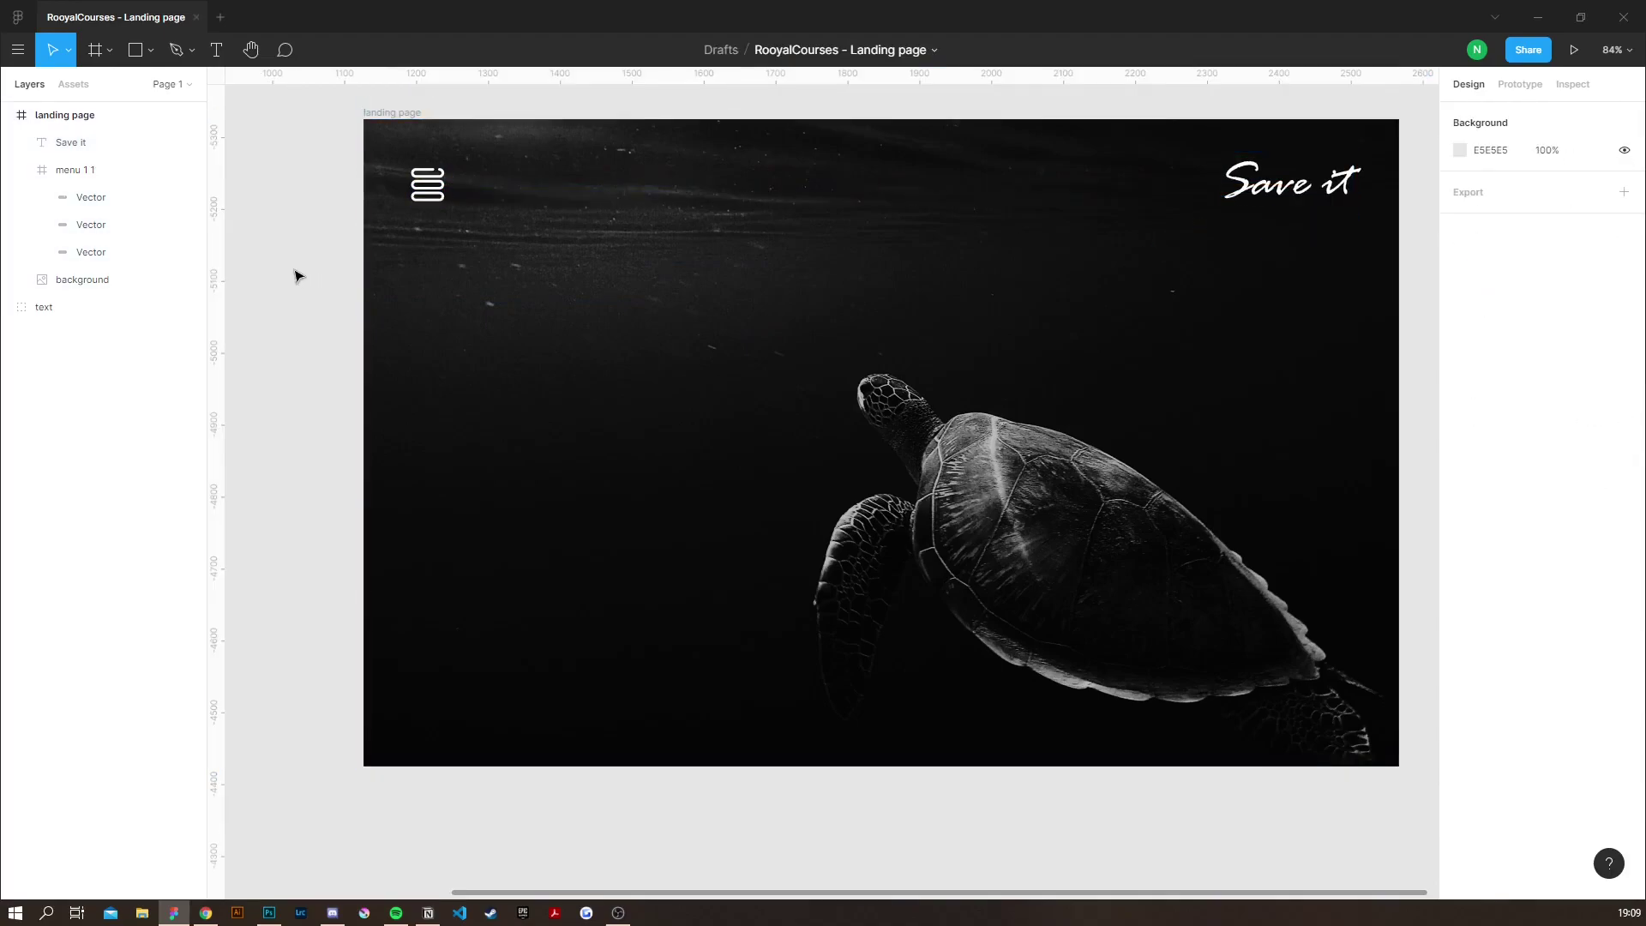
left_click(216, 50)
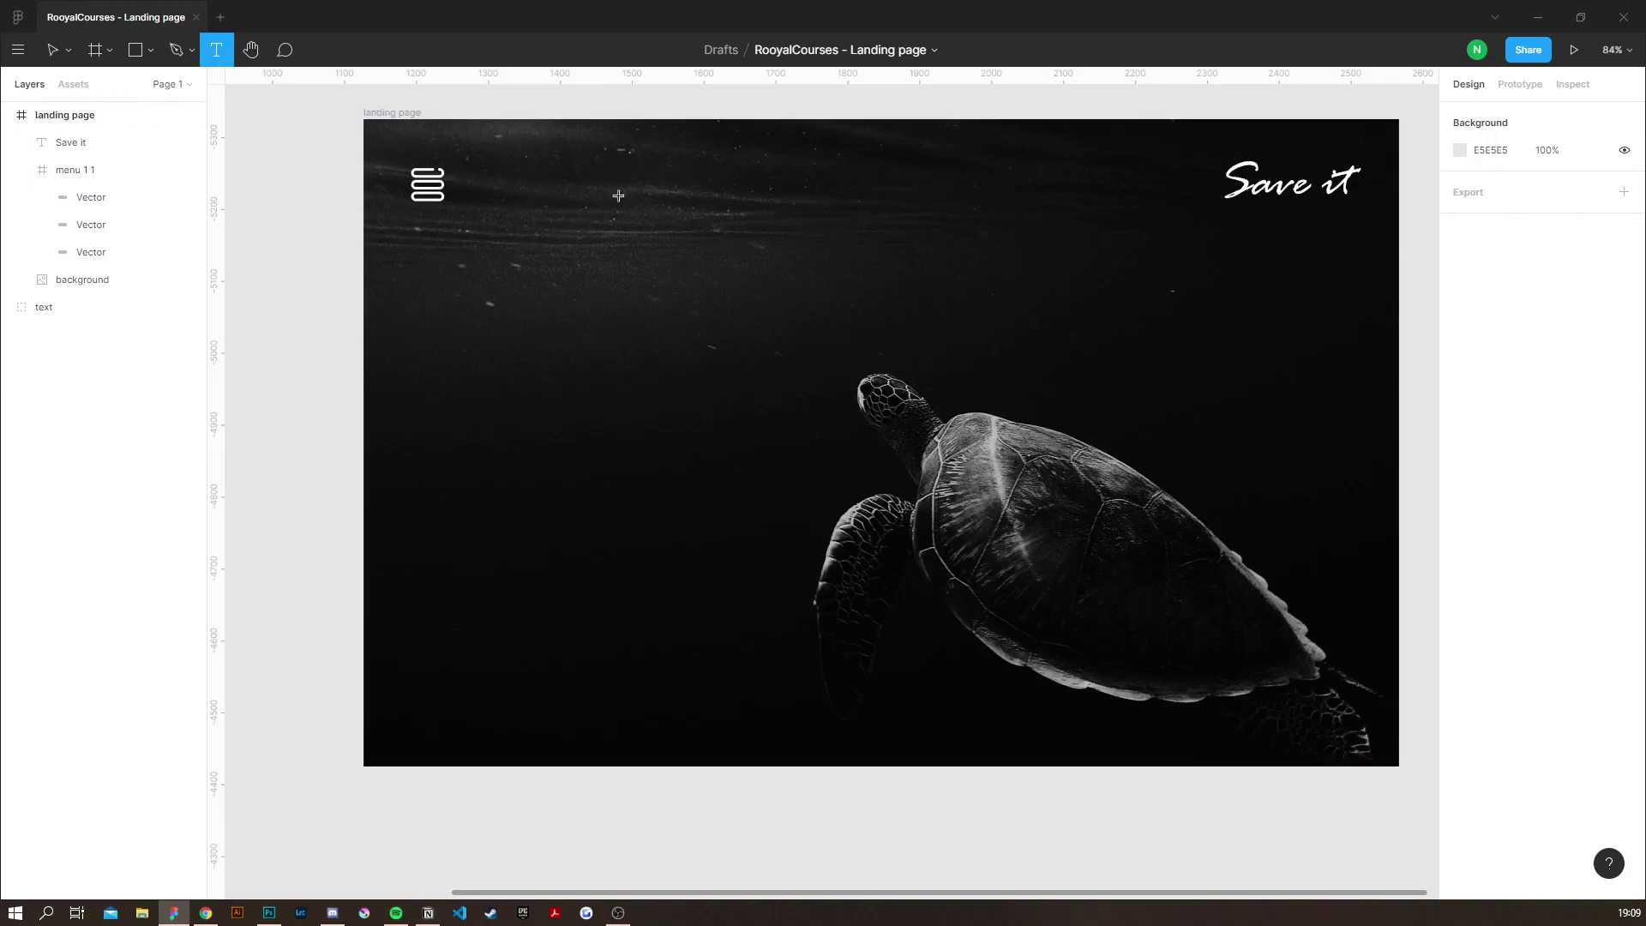
left_click(644, 193)
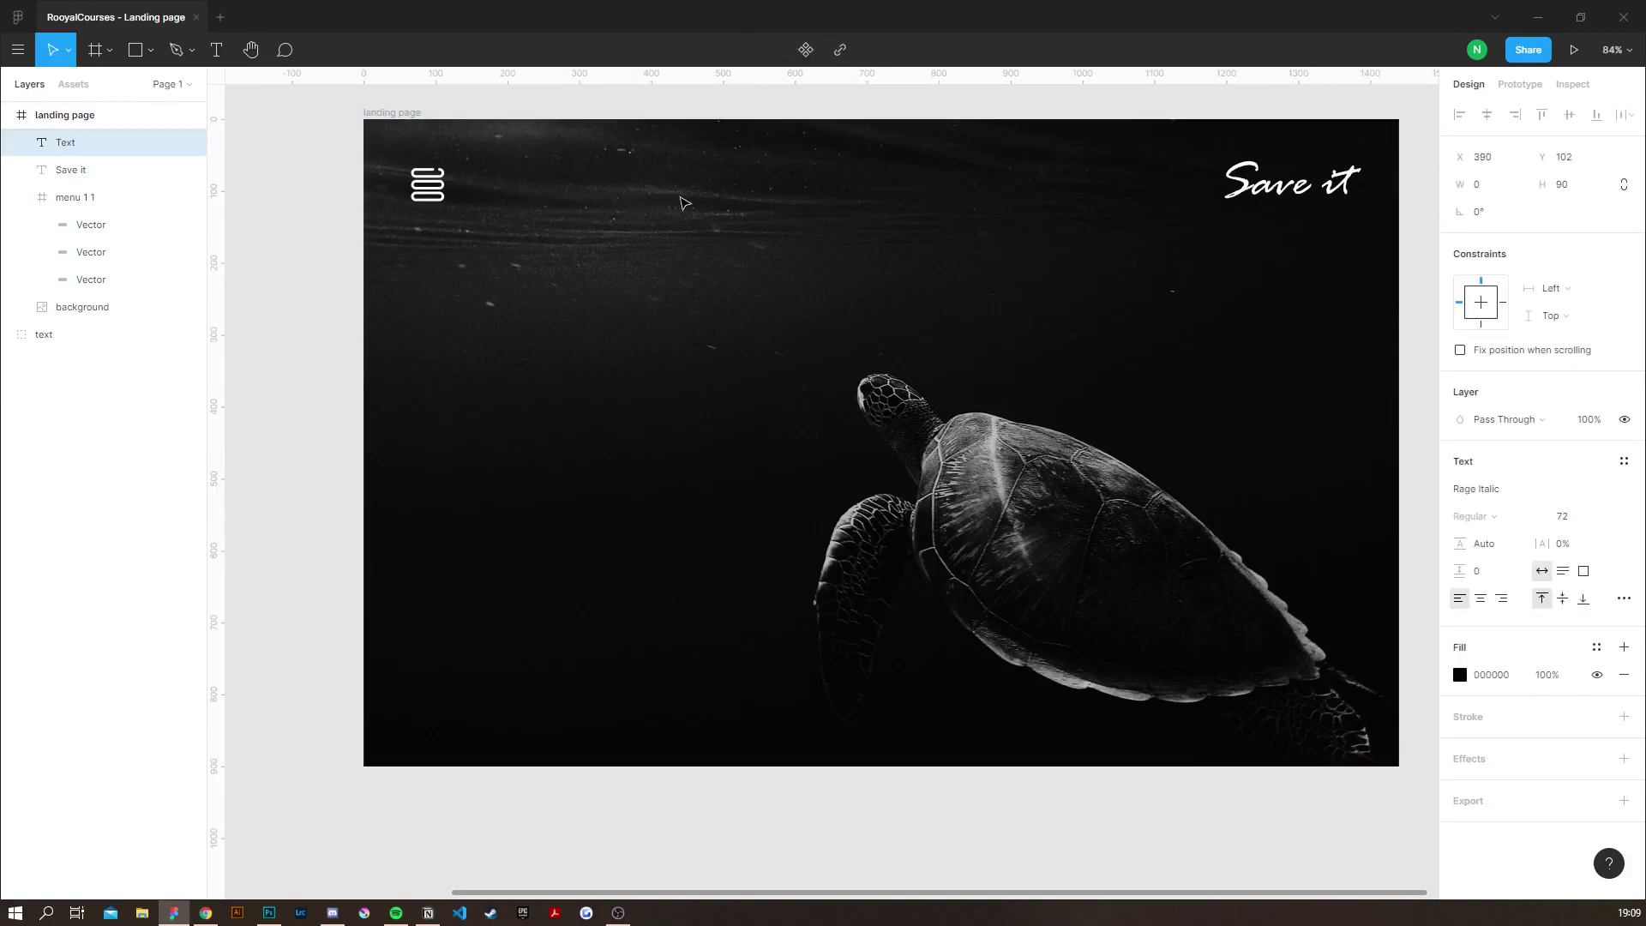
left_click(1610, 517)
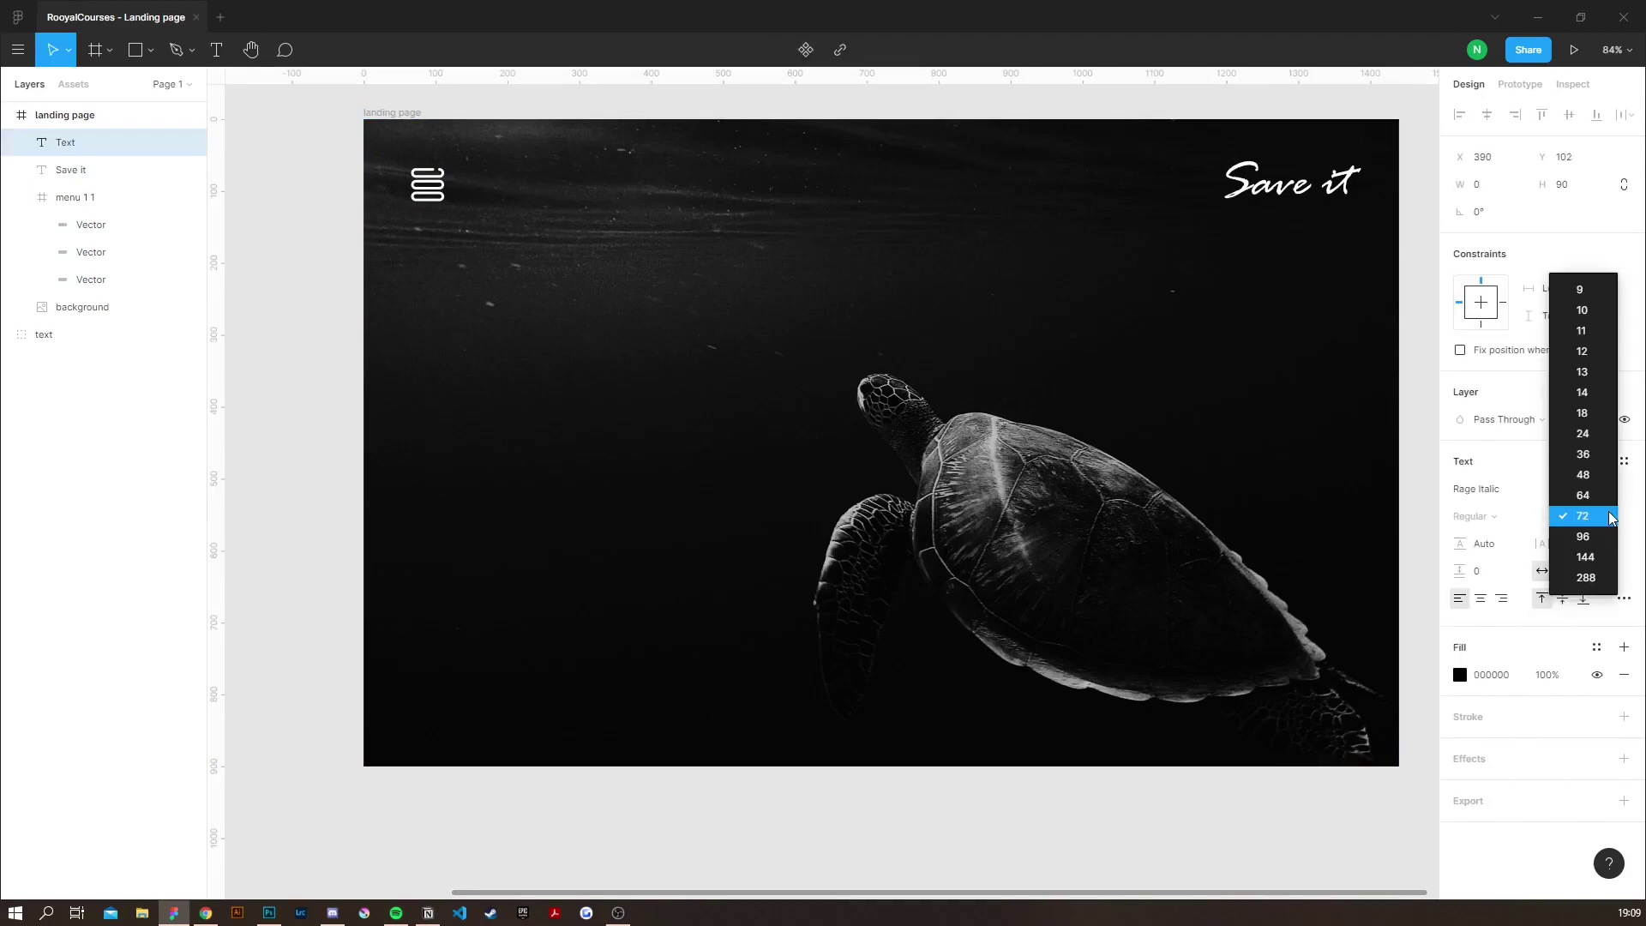
left_click(1595, 436)
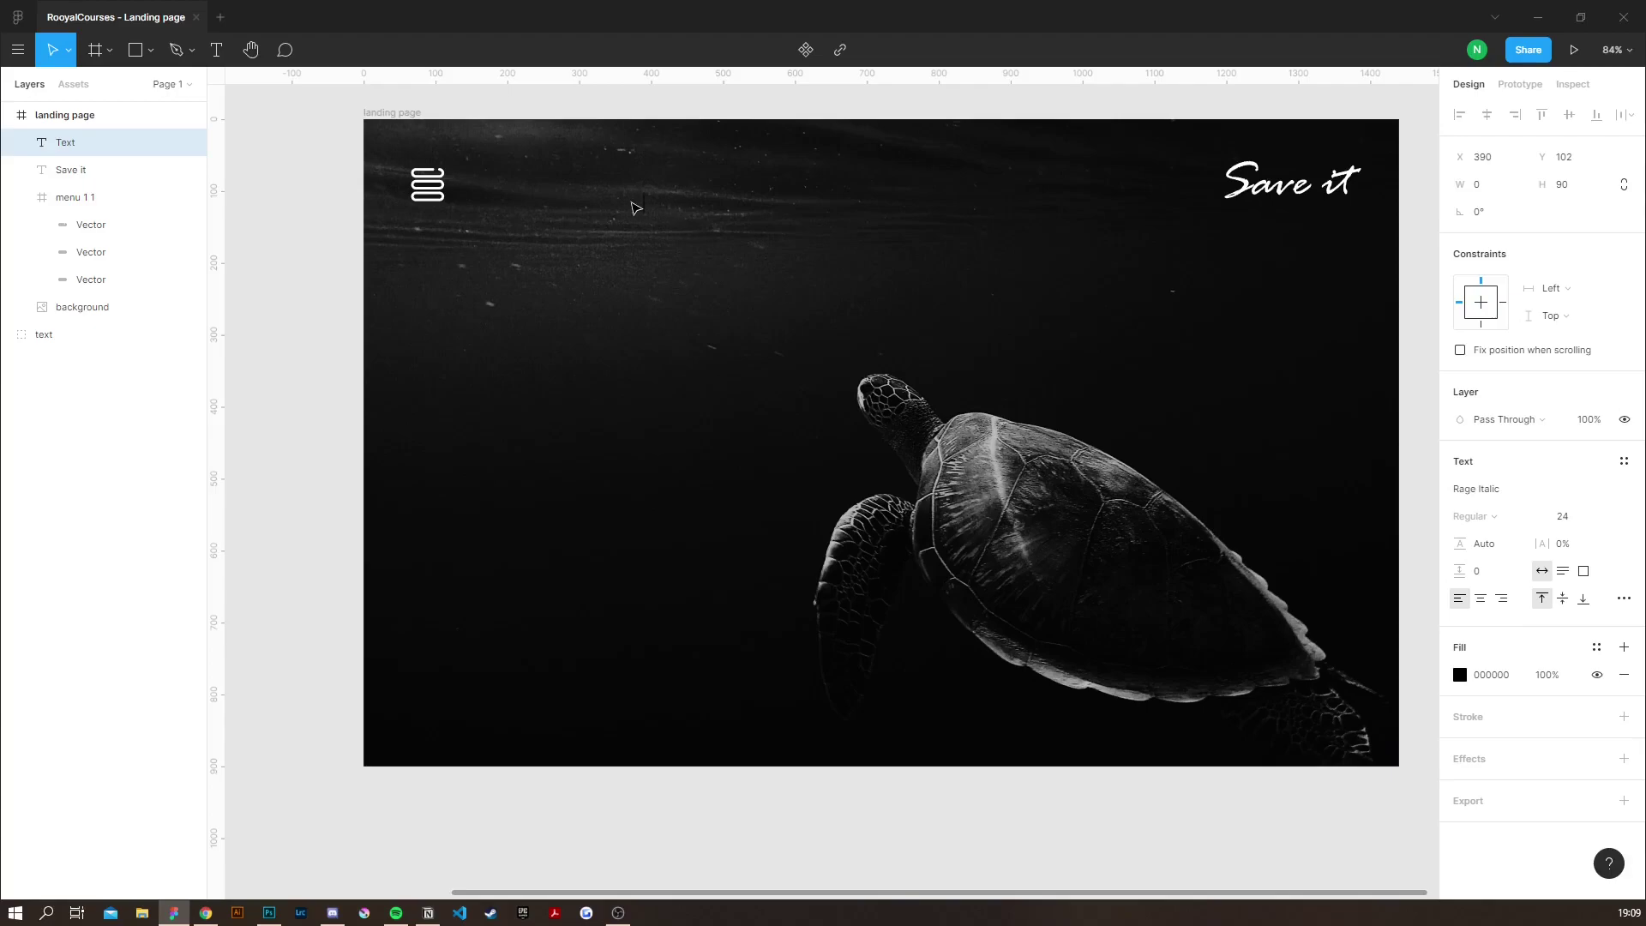
type("HOME")
key("ctrl+a")
Make the HOME label white (FFFFFF) in Roboto Medium.
left_click(1460, 675)
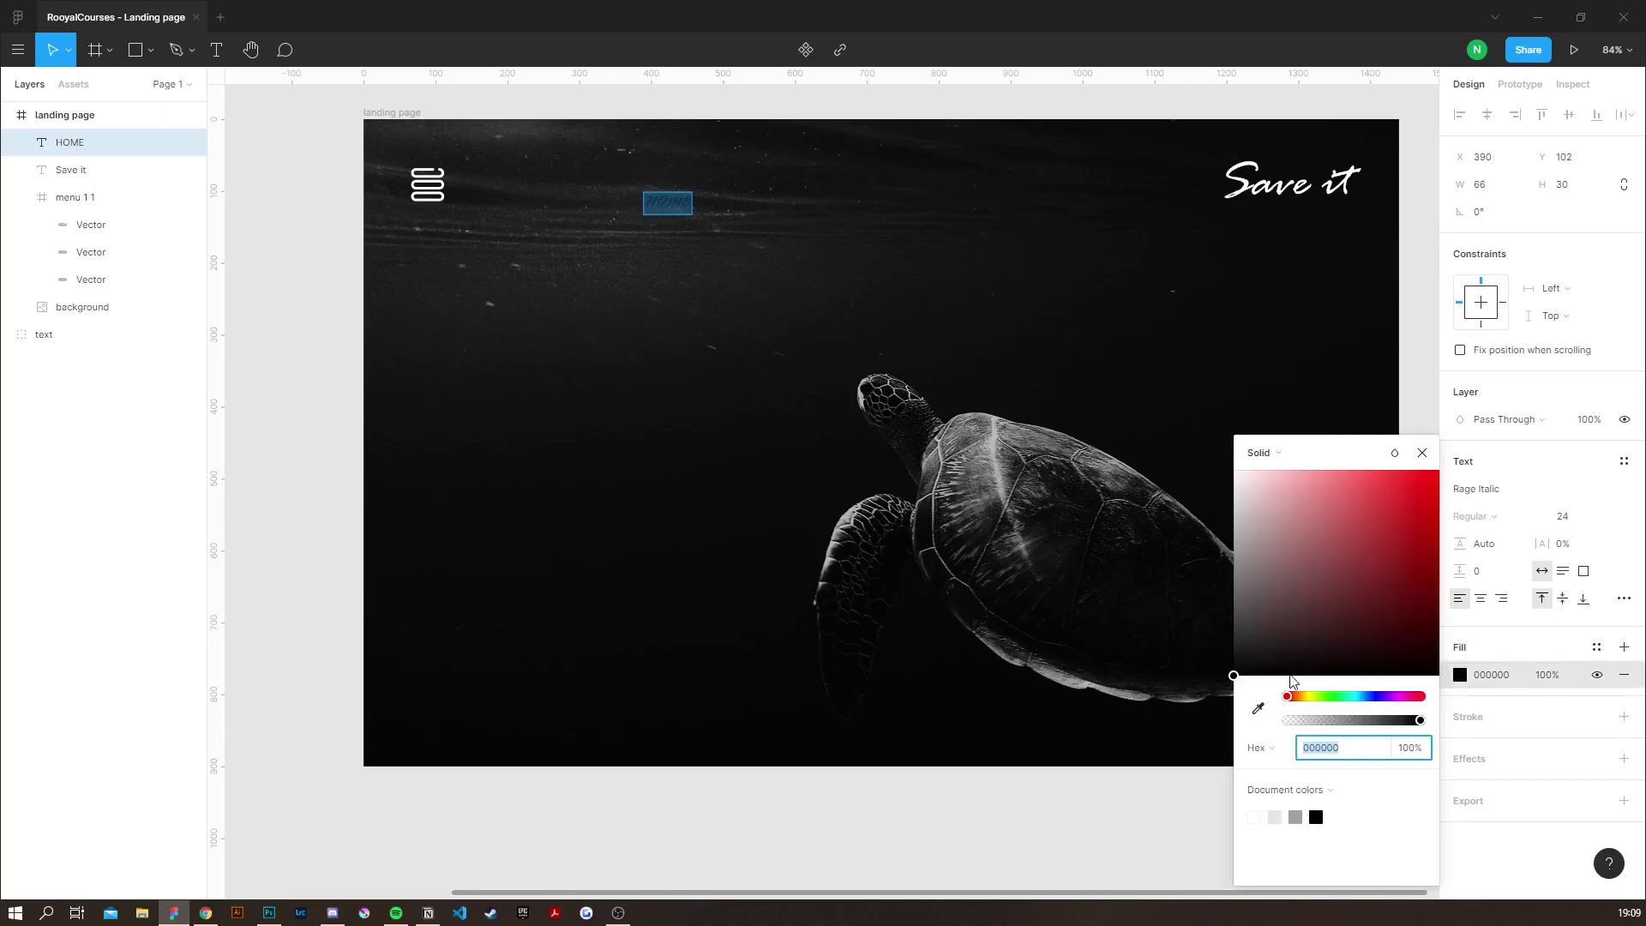
left_click(1253, 817)
left_click(1508, 490)
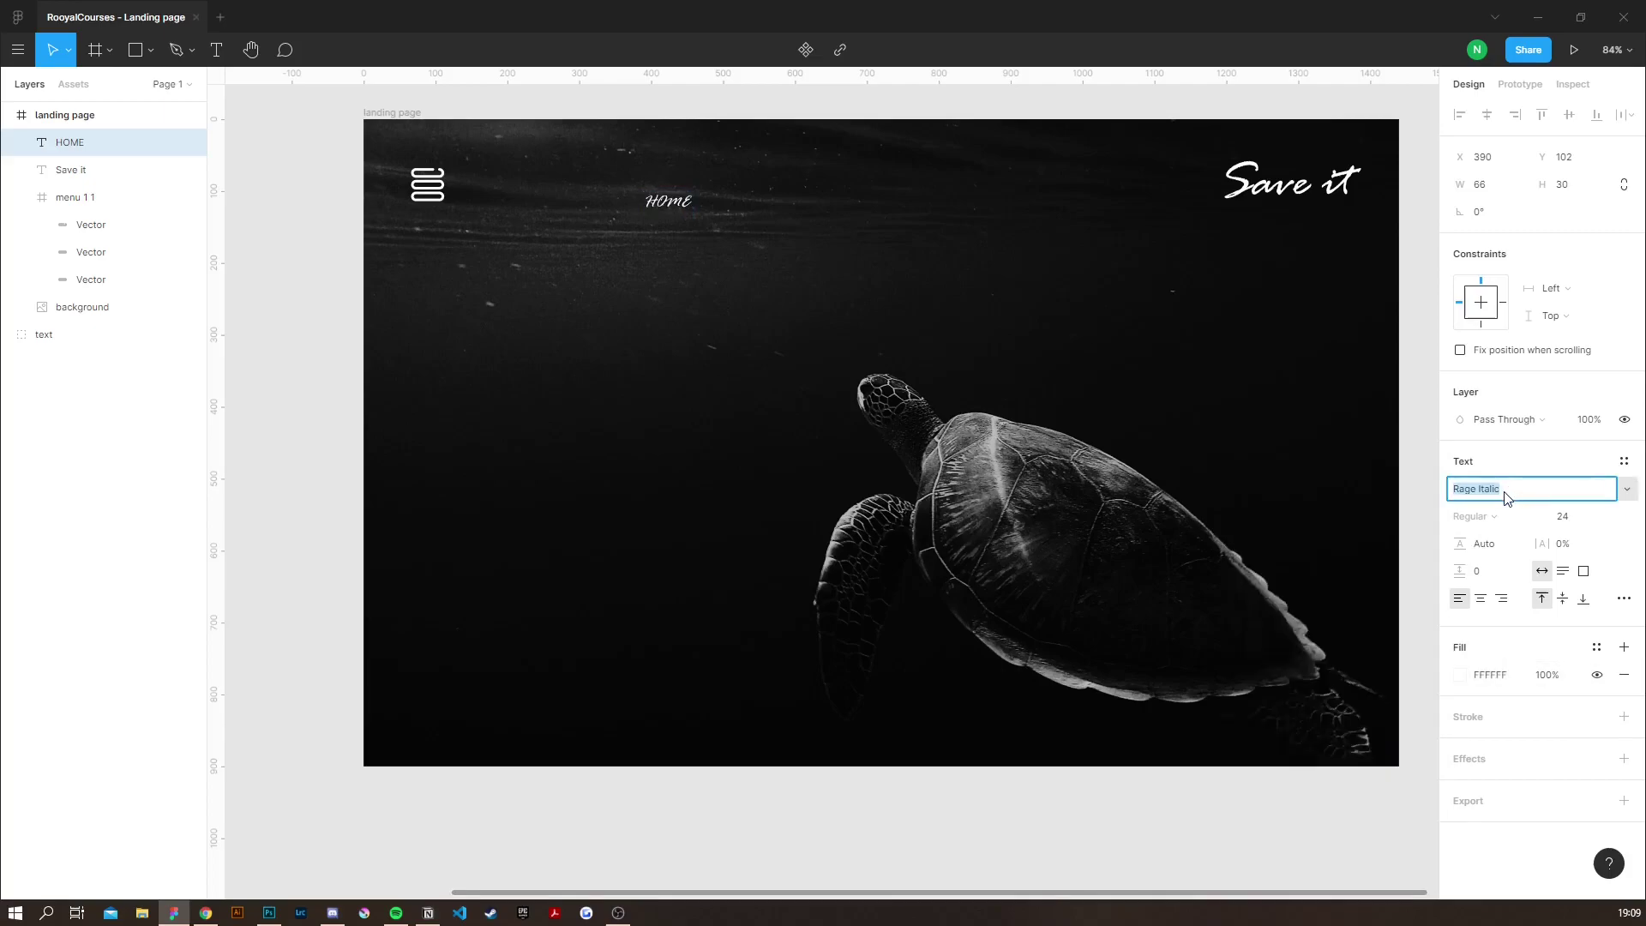
key("BackSpace")
type("Roboto")
key("Return")
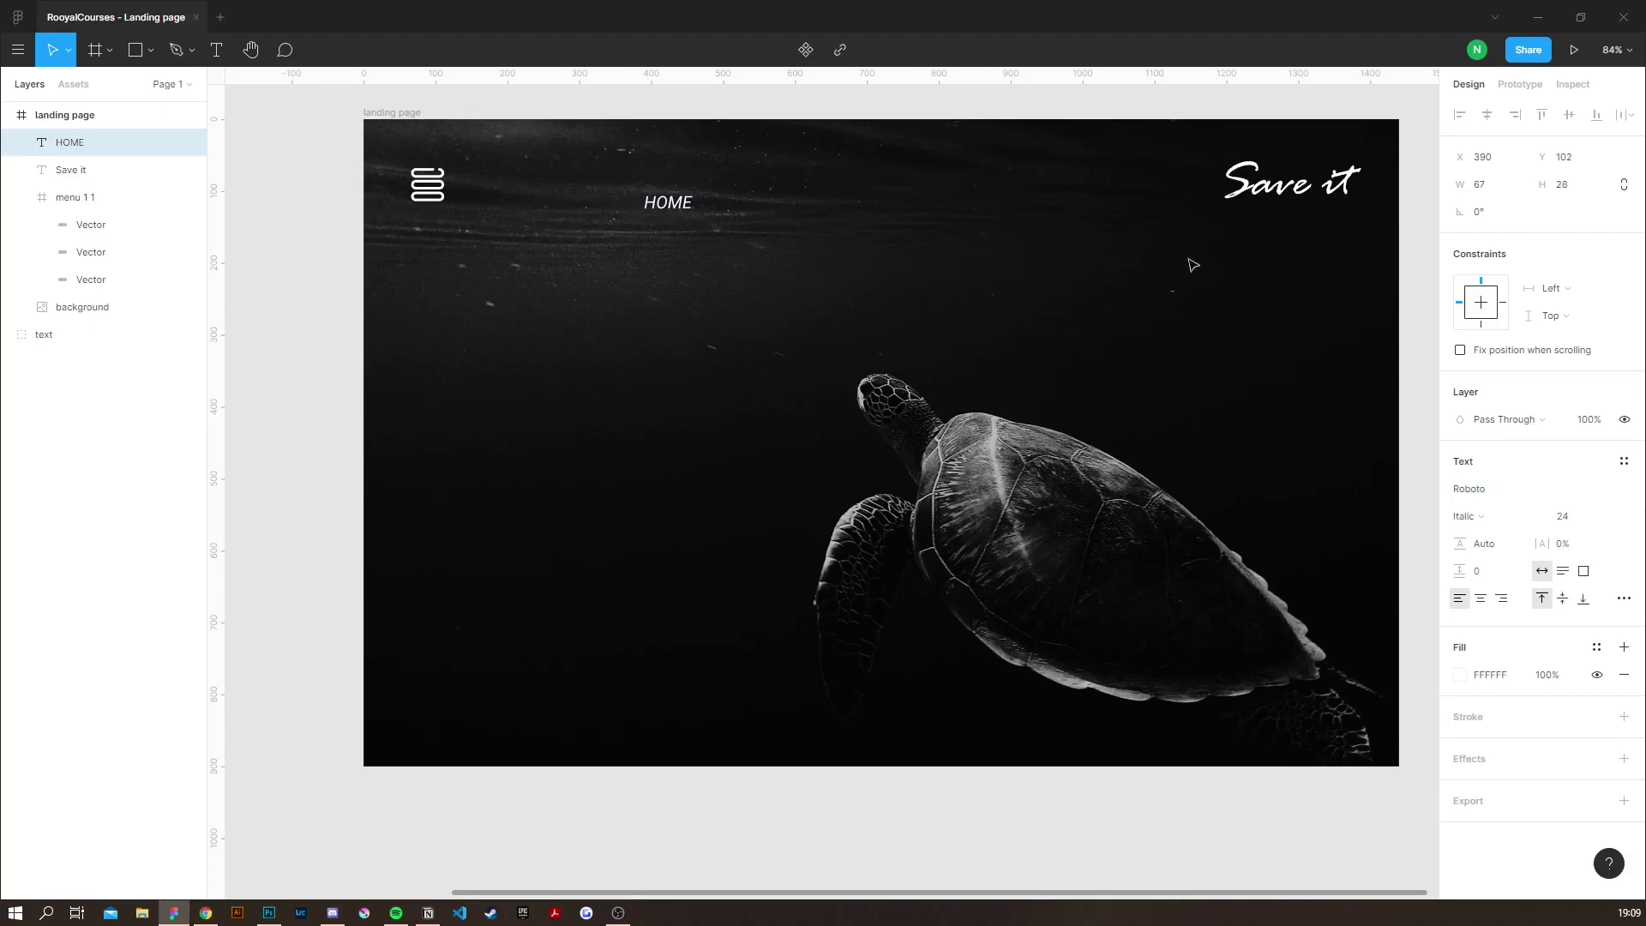
key("ctrl+i")
left_click(1506, 516)
left_click(1523, 399)
Move HOME beside the Save it logo and add a copy retyped as CONTACTS.
double_click(669, 201)
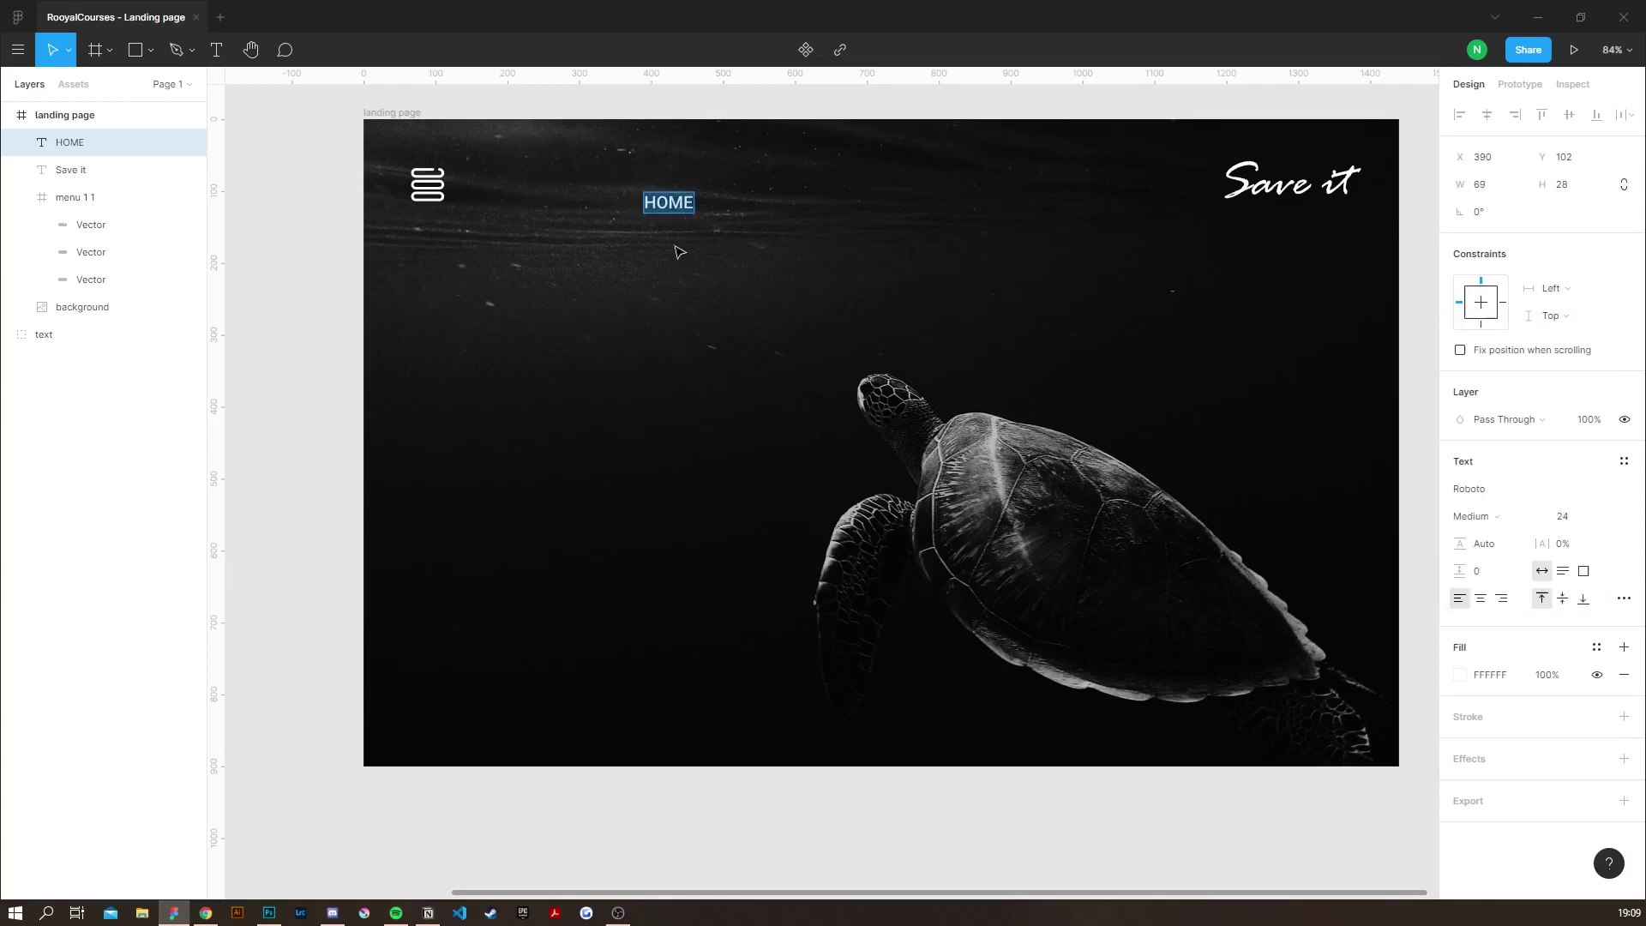
left_click_drag(685, 206, 924, 185)
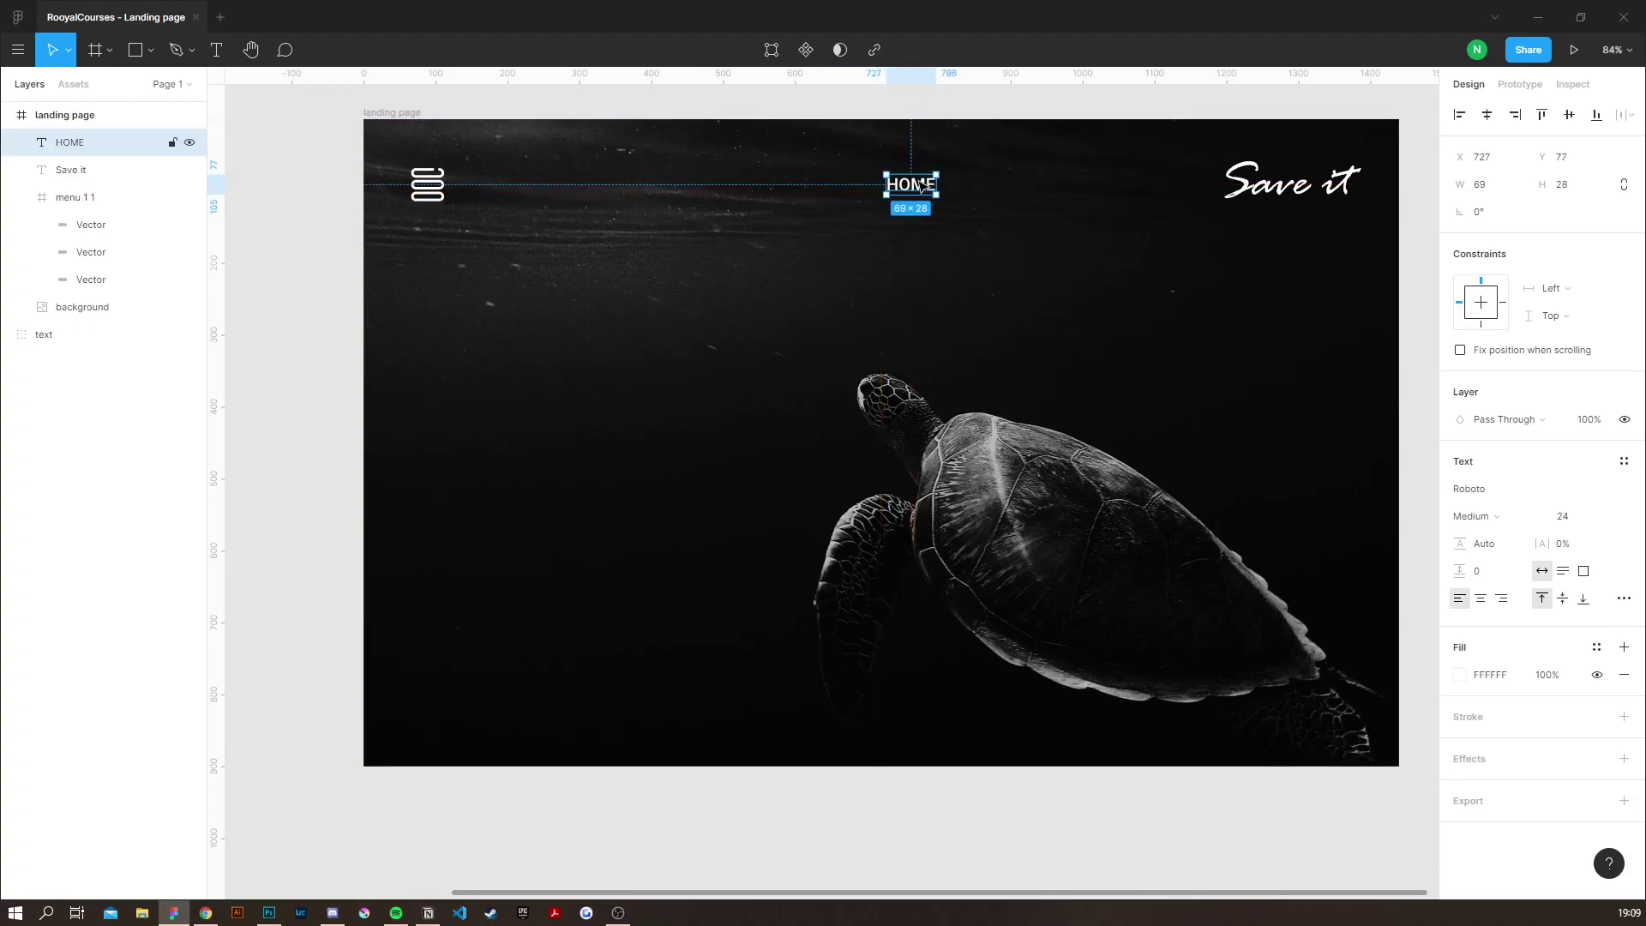
left_click_drag(909, 187, 985, 187)
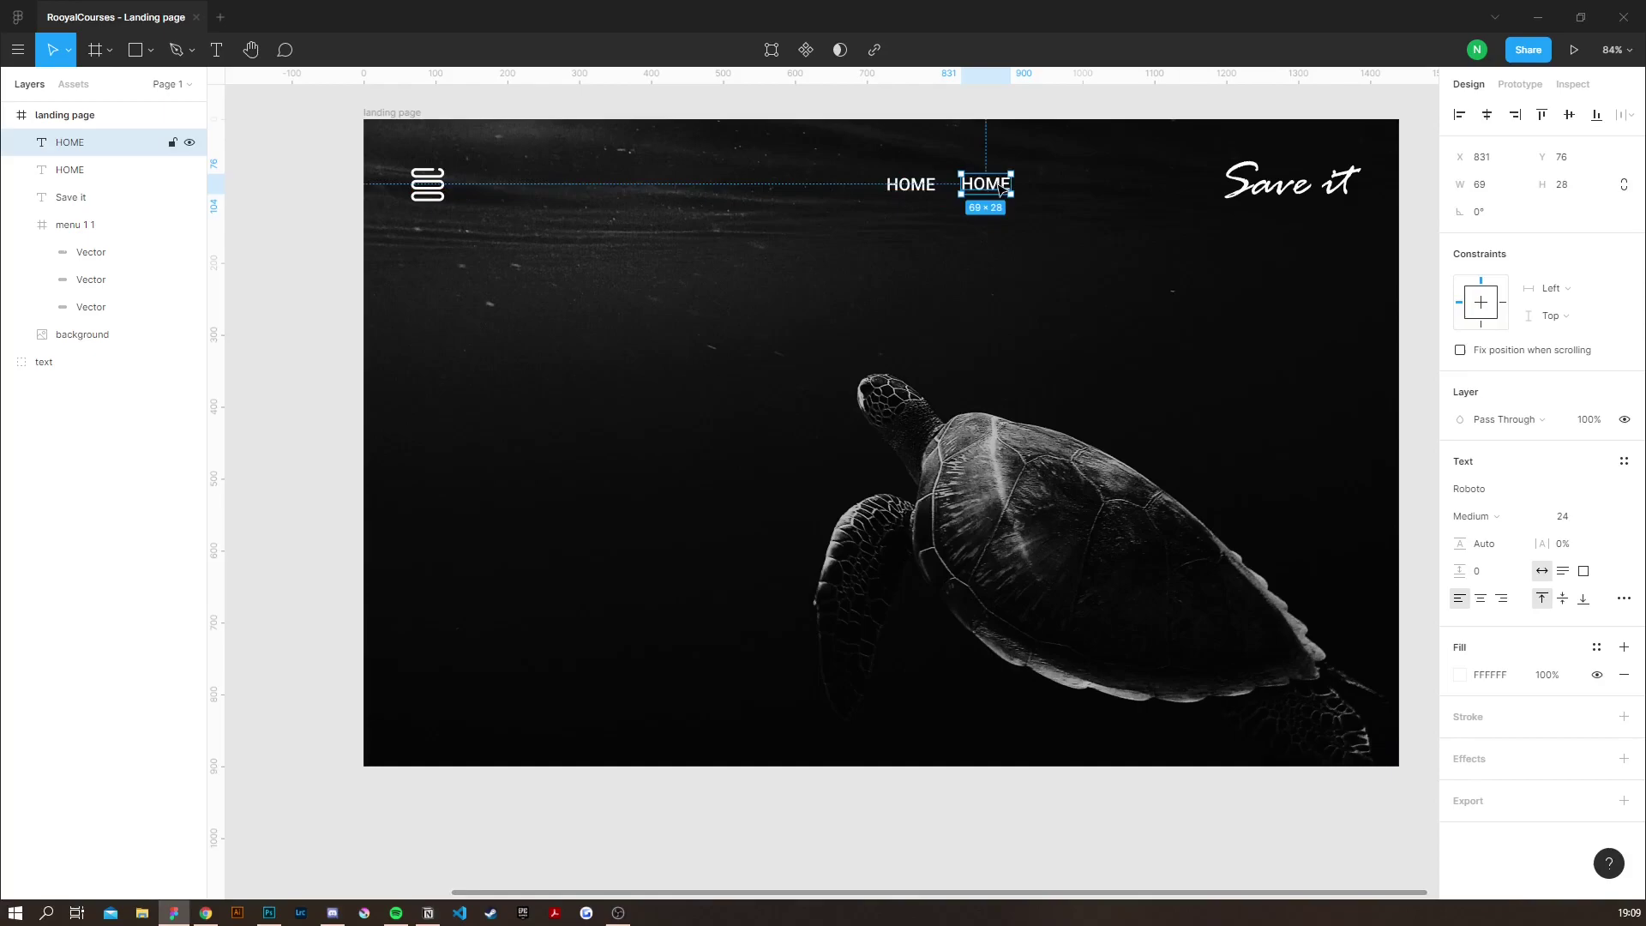
double_click(1001, 188)
left_click(1009, 184)
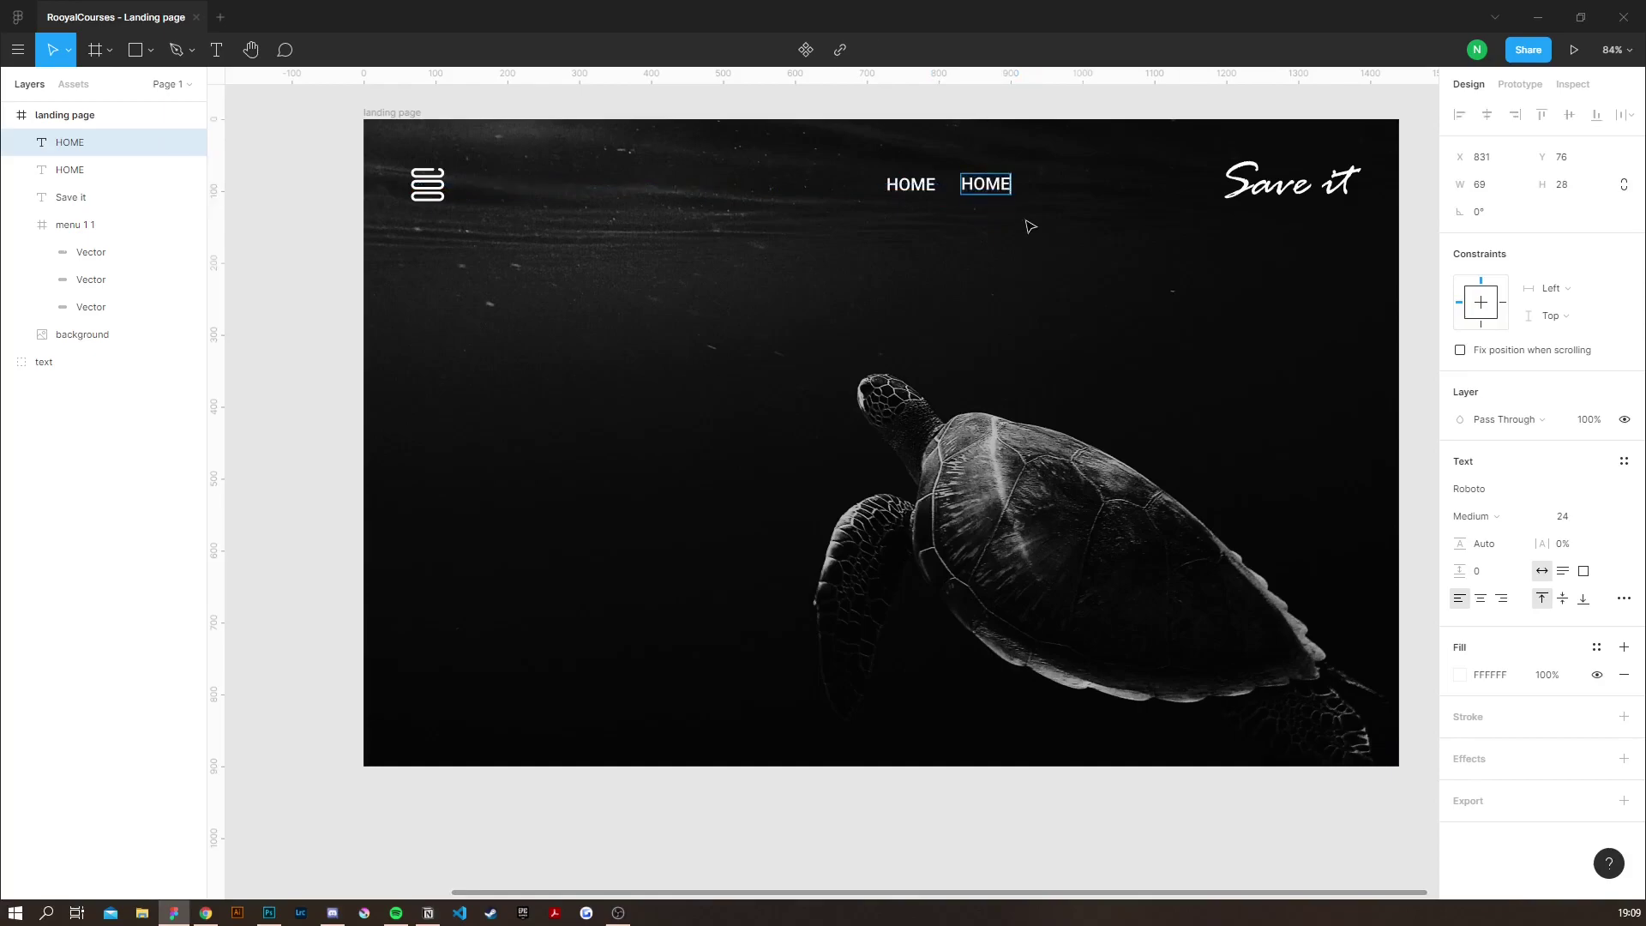
key("BackSpace")
key("BackSpace")
key("BackSpace")
key("BackSpace")
type("CONTACTS")
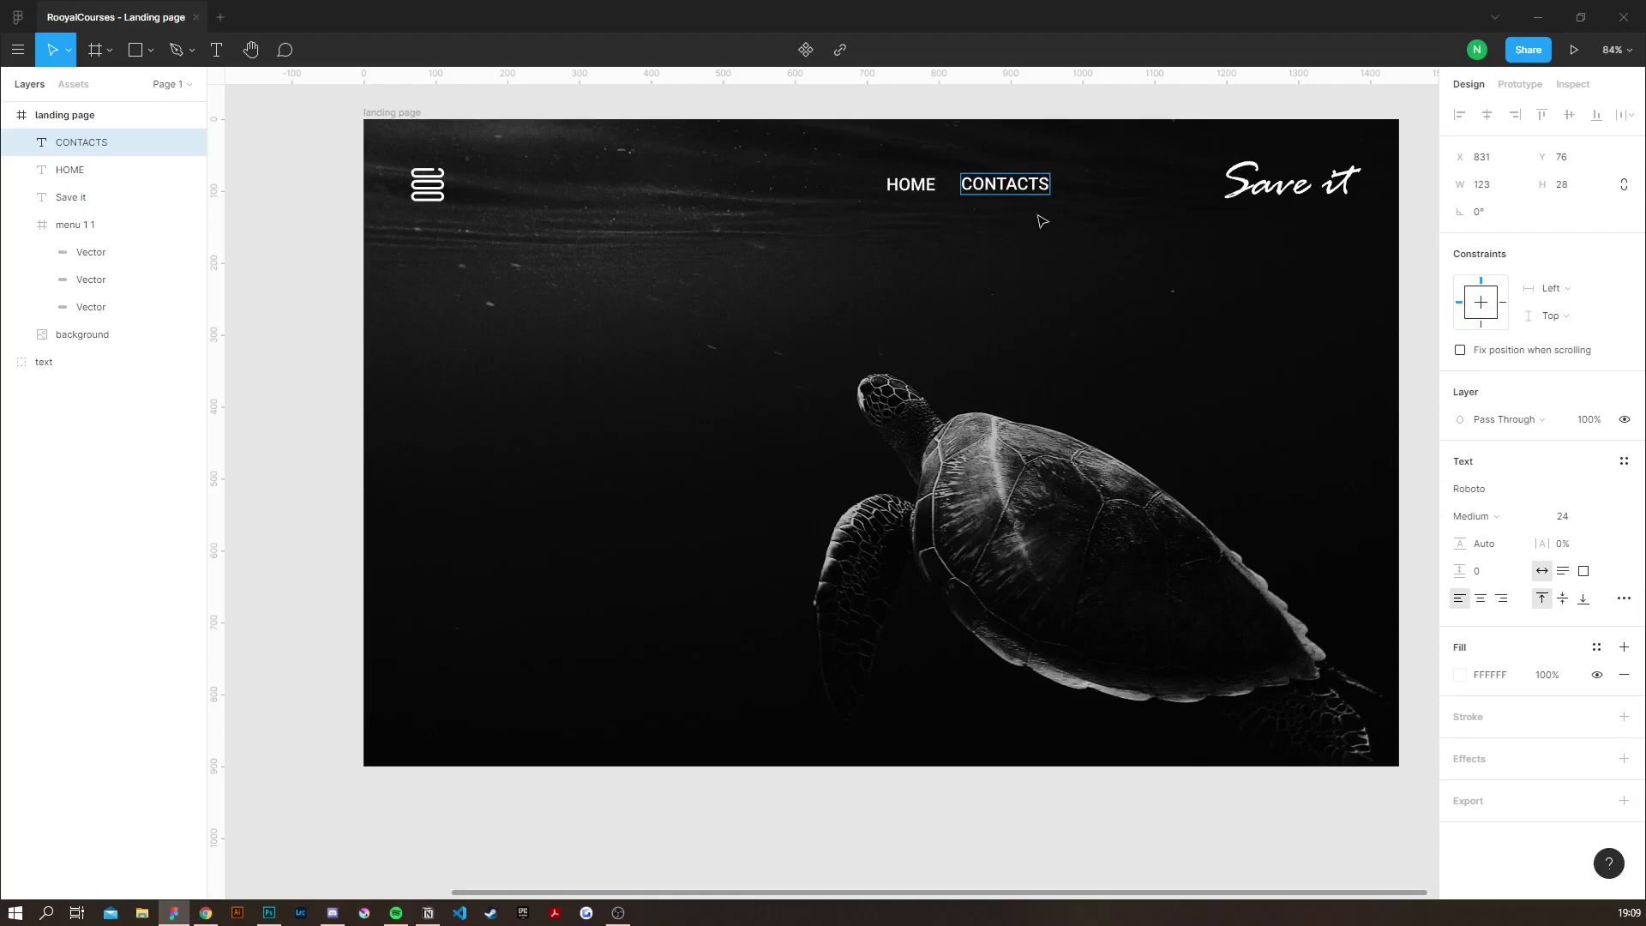
key("Escape")
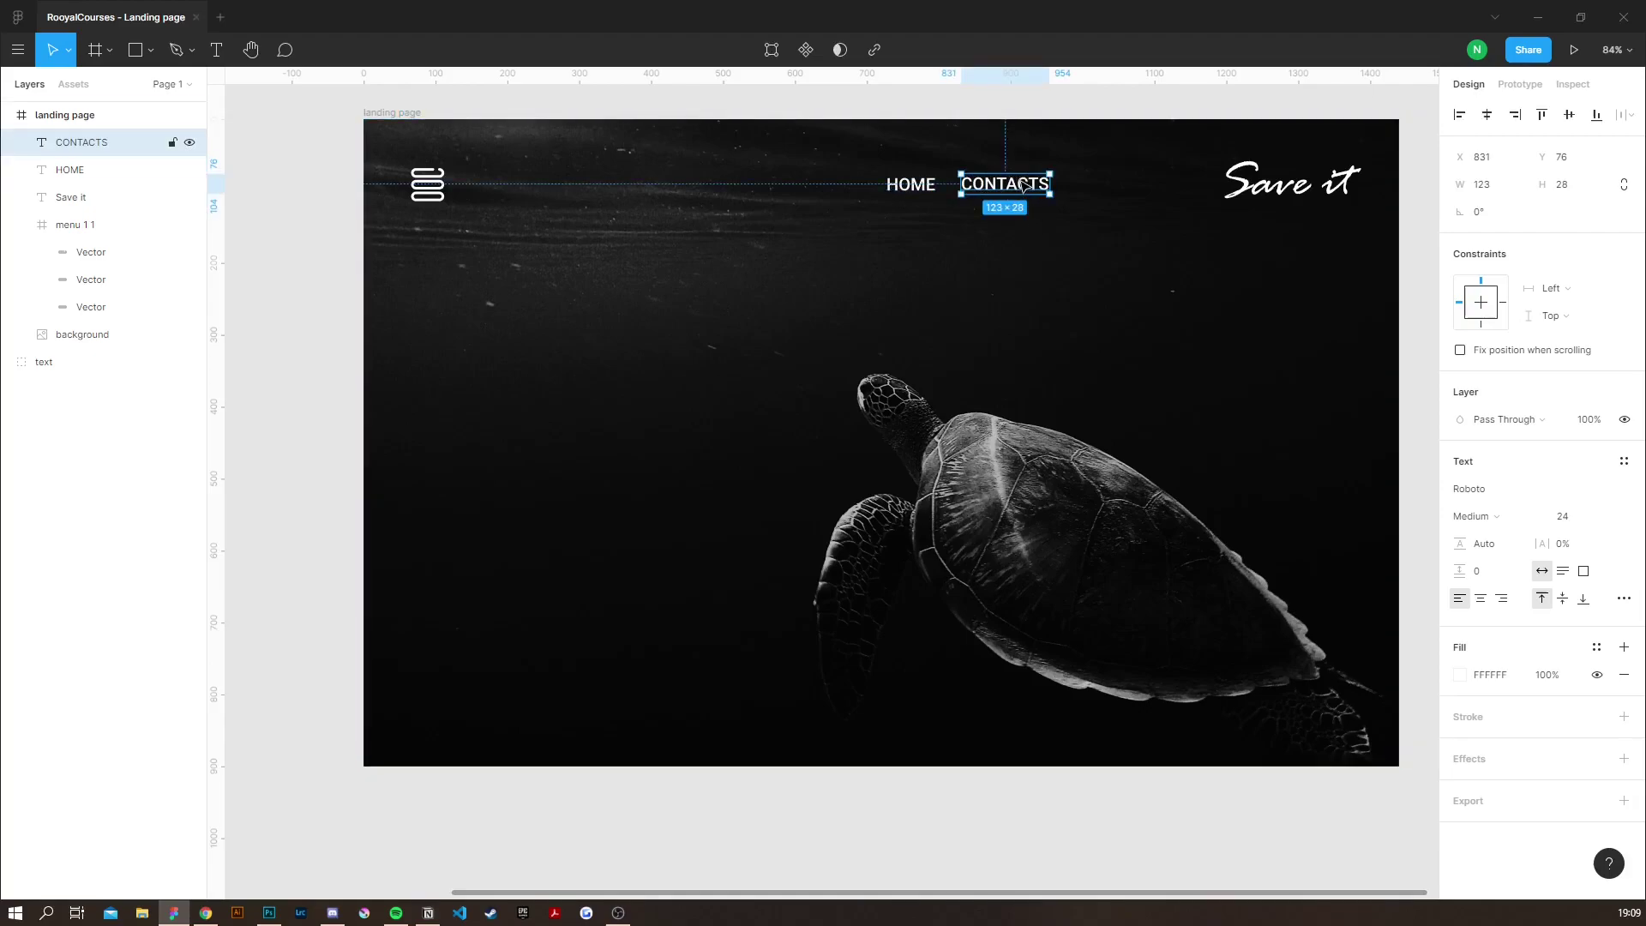
Duplicate CONTACTS to its right and retype the copy as ABOUT.
left_click_drag(1016, 186, 1122, 189)
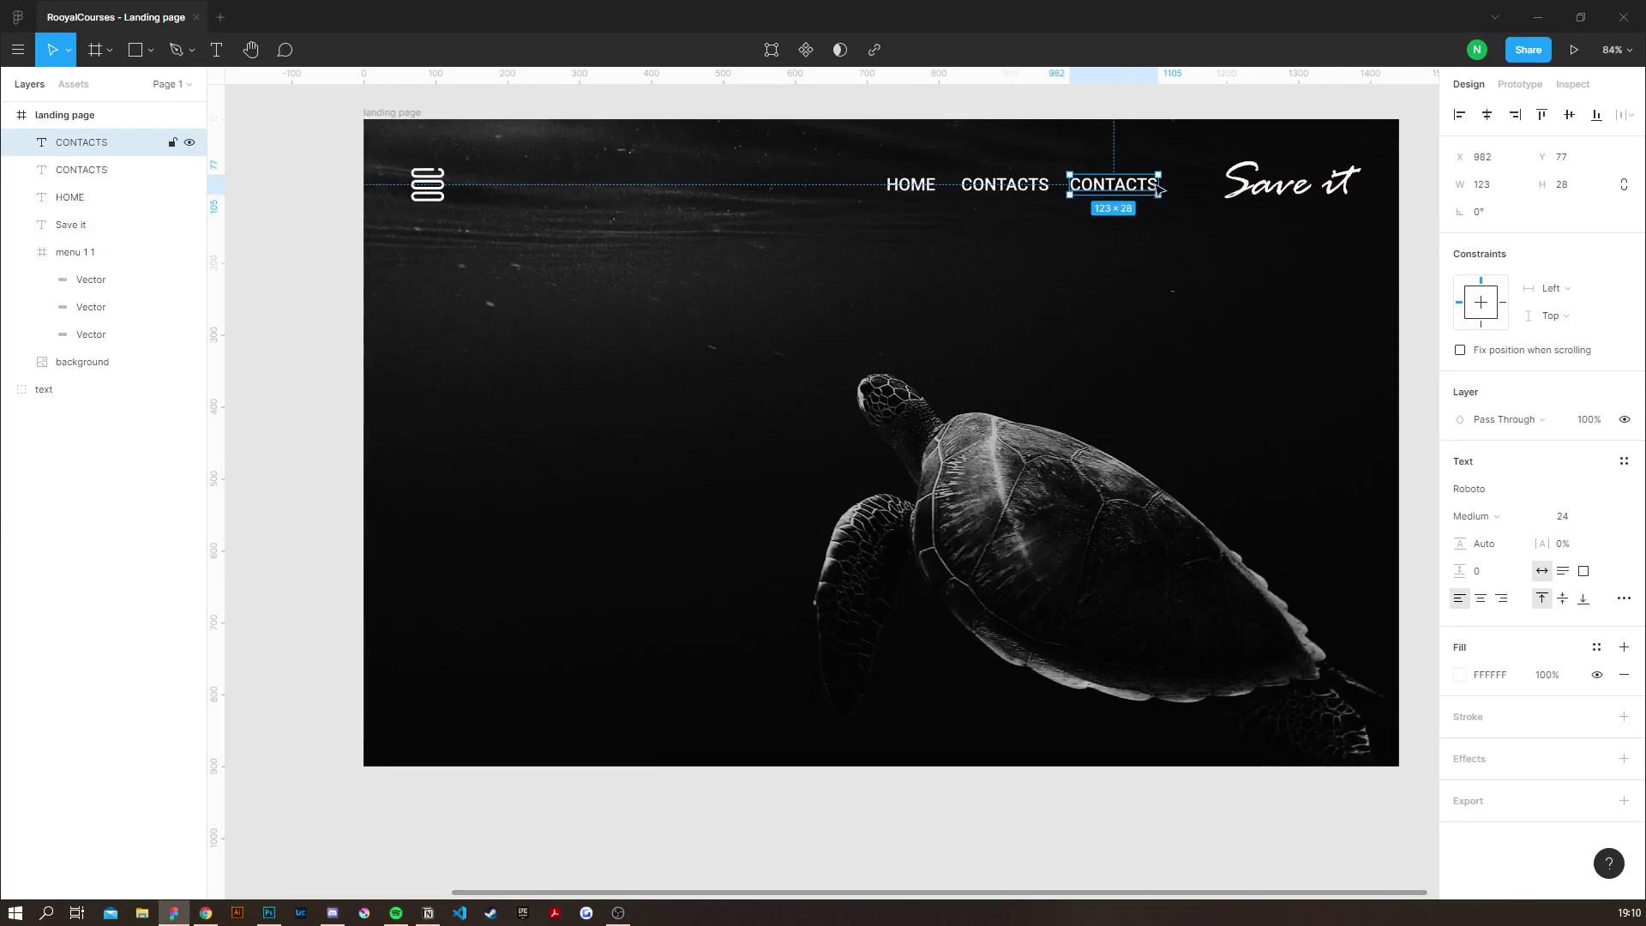
double_click(1151, 185)
key("BackSpace")
key("BackSpace")
key("BackSpace")
key("BackSpace")
key("BackSpace")
key("BackSpace")
key("BackSpace")
key("BackSpace")
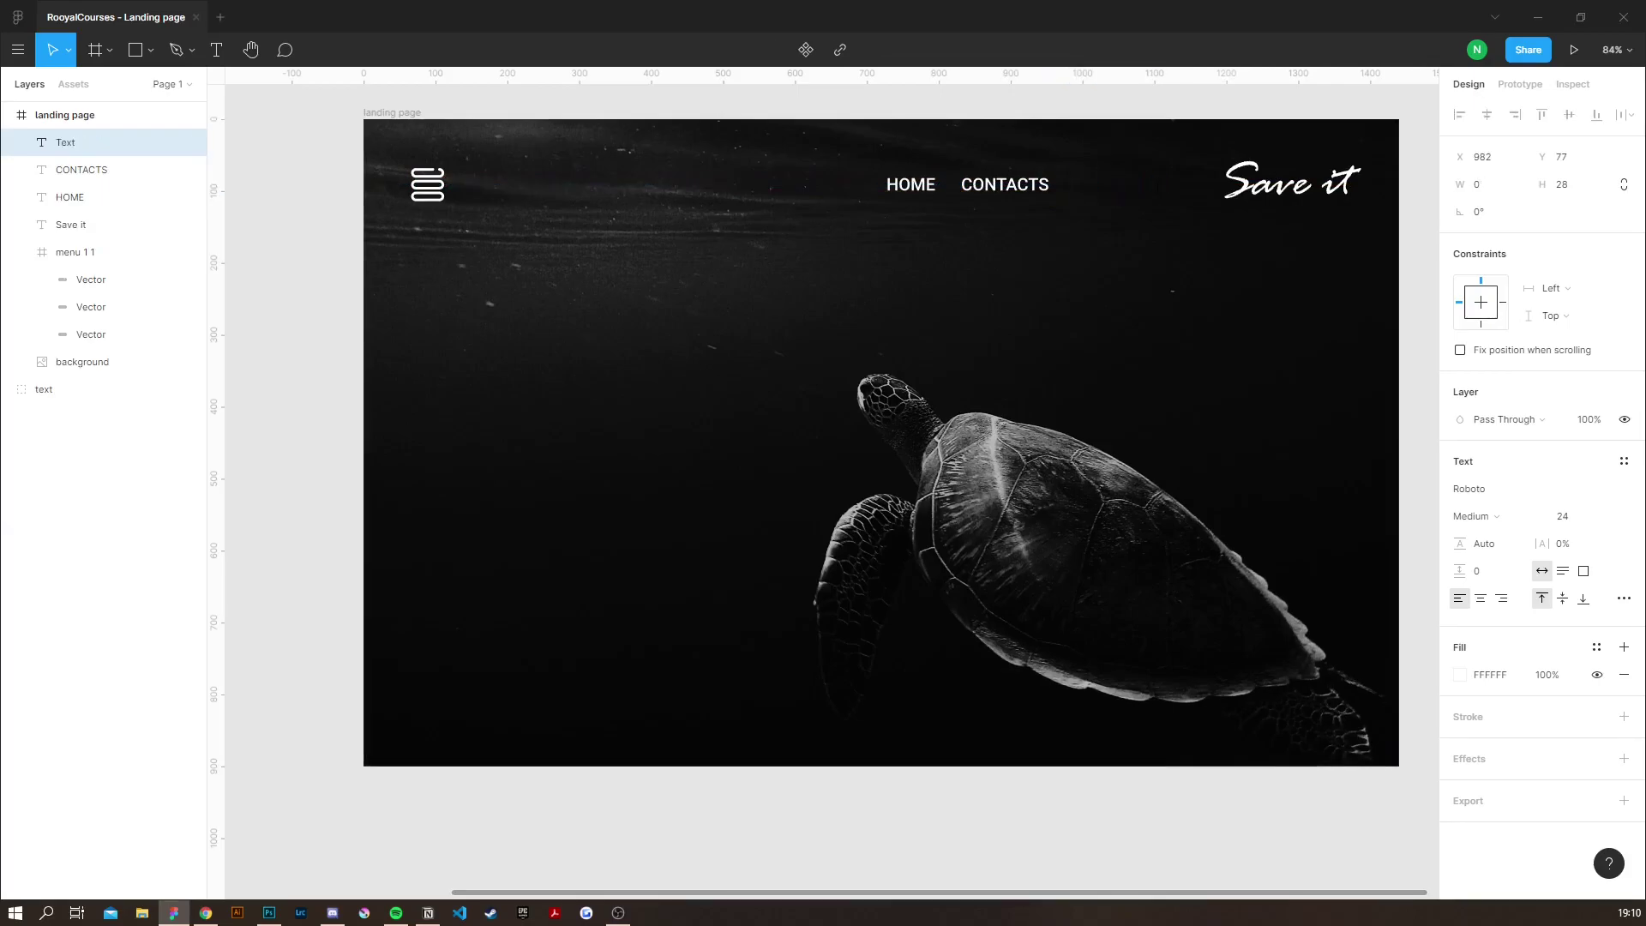
type("ABOUT")
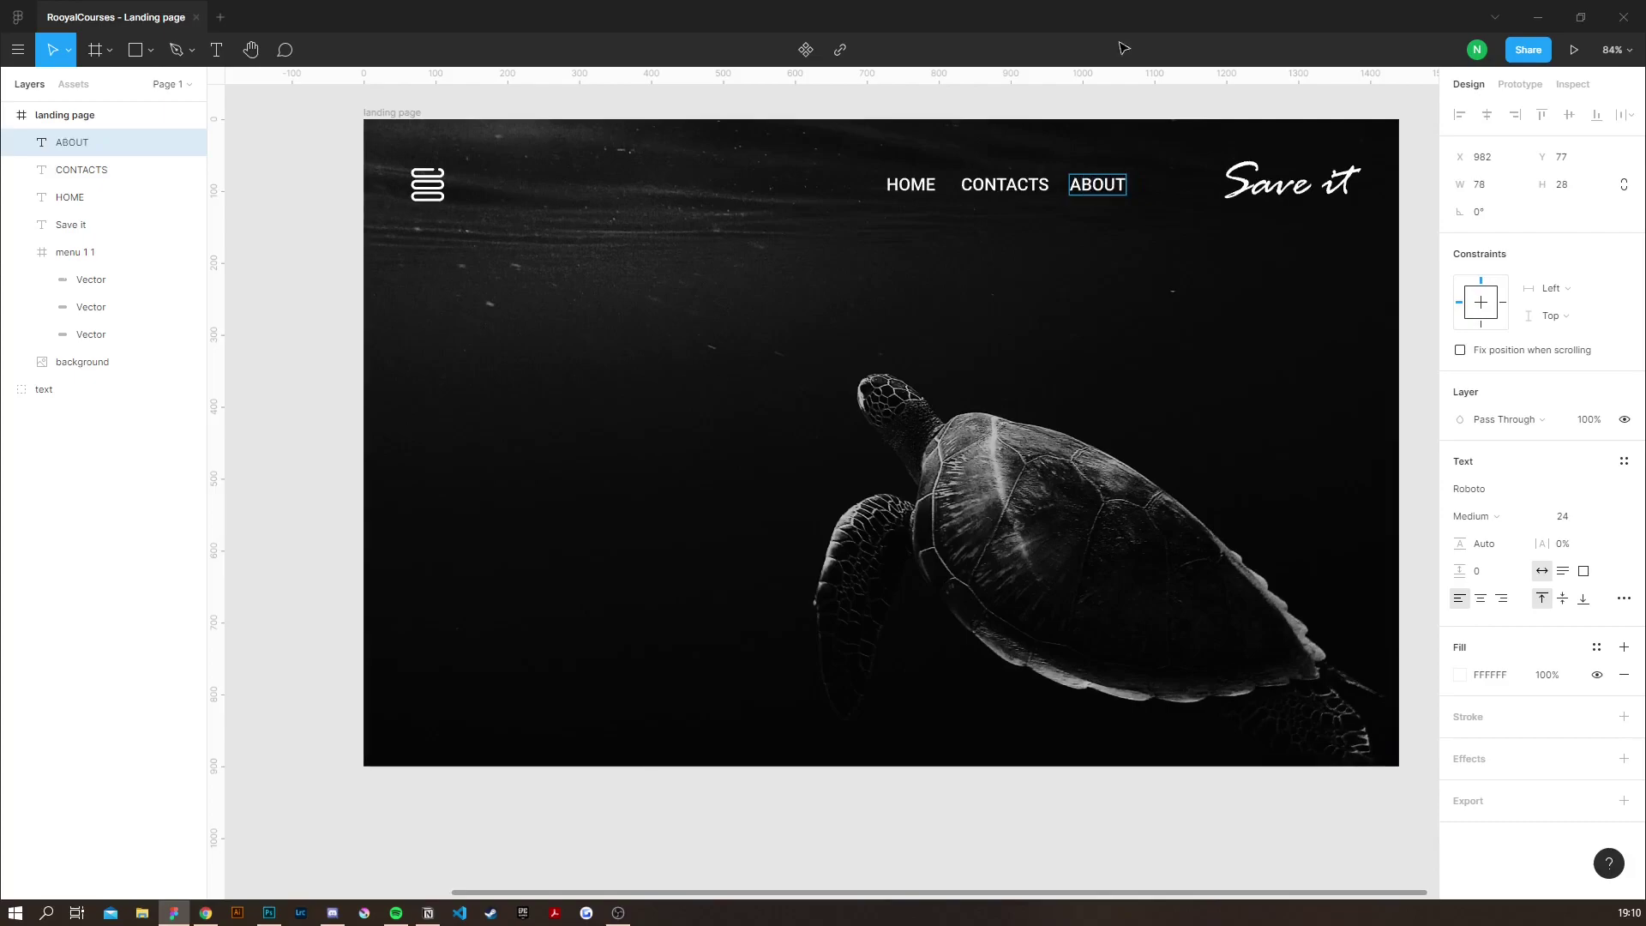
Group HOME, CONTACTS and ABOUT into Frame 1 with auto layout and 50 px spacing.
key("Escape")
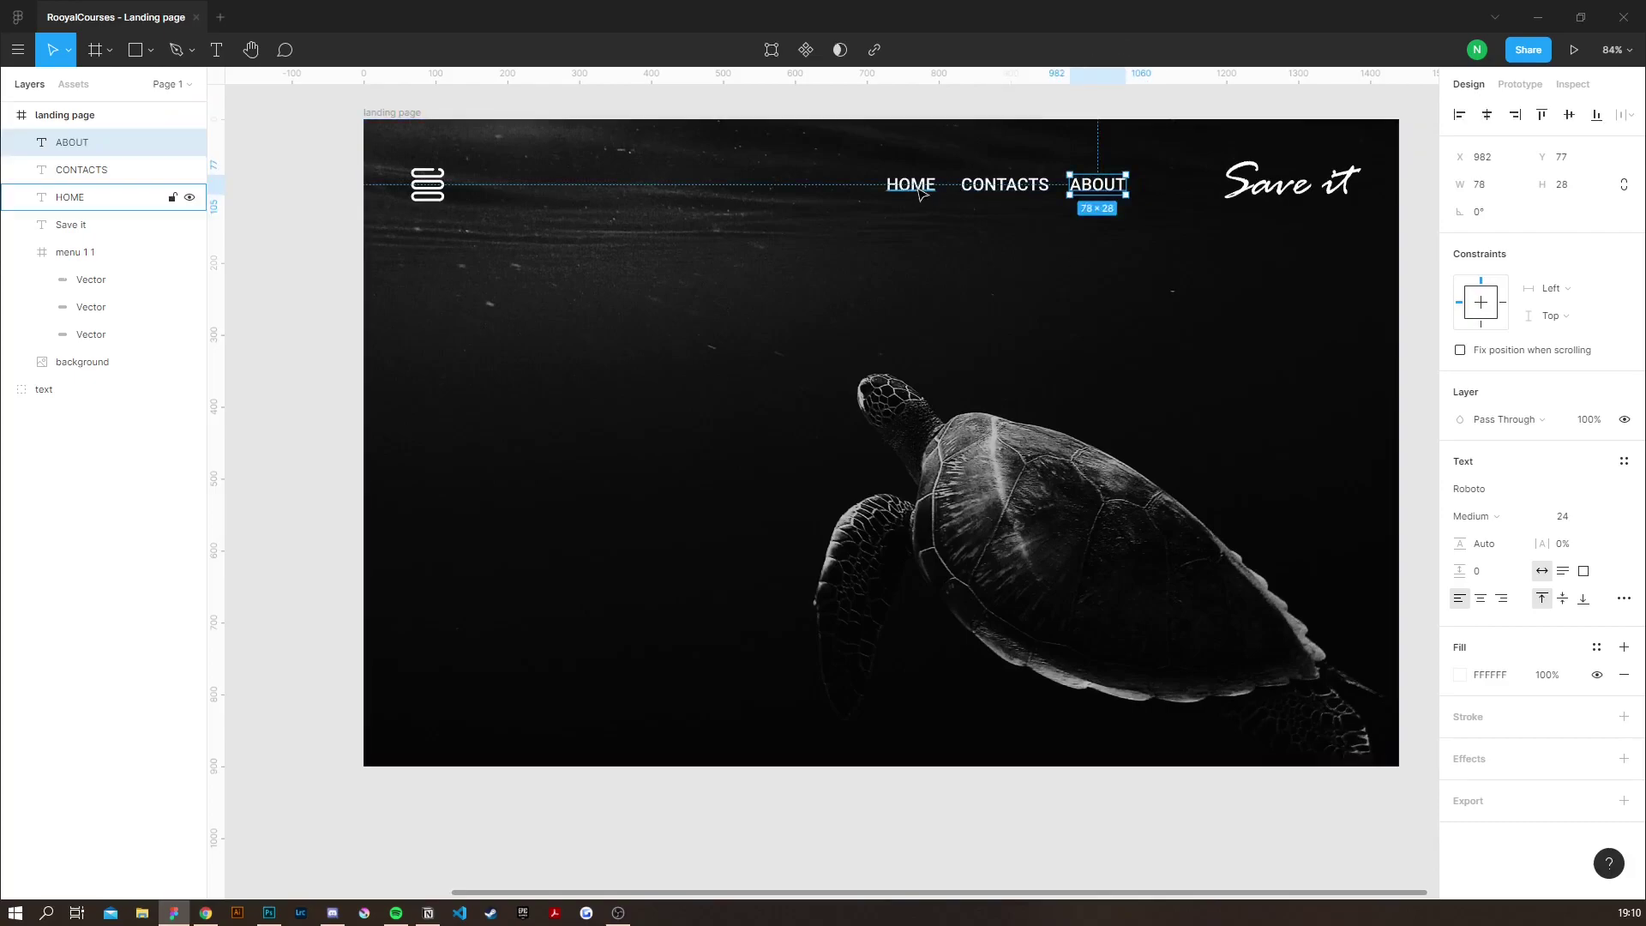
left_click(905, 185)
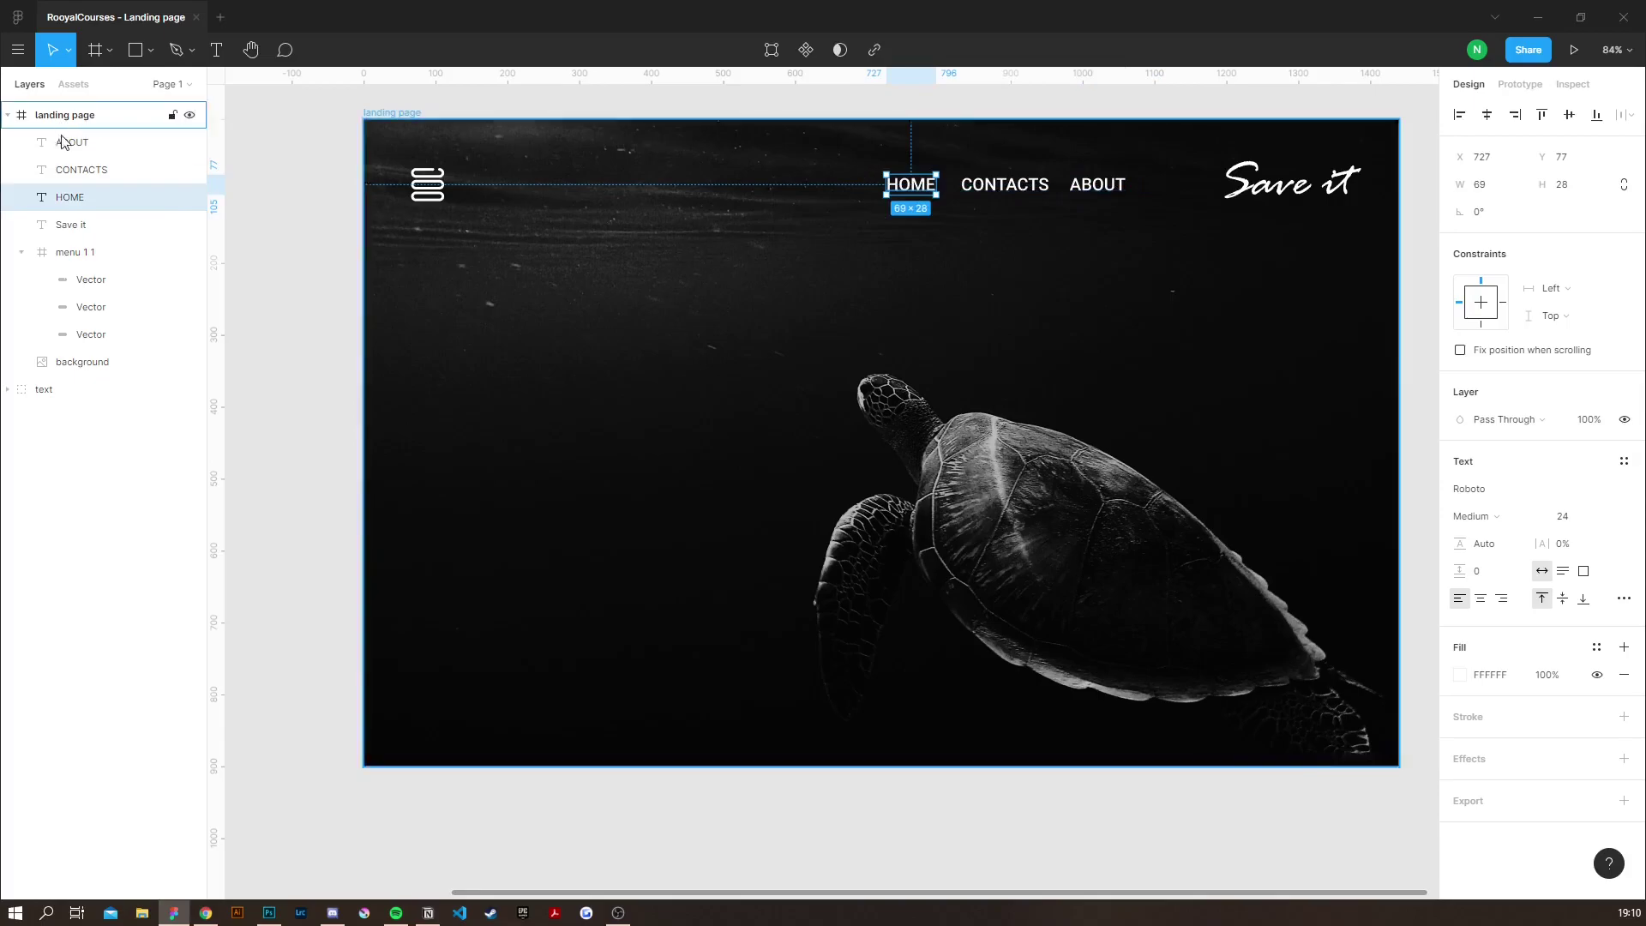
left_click(94, 153)
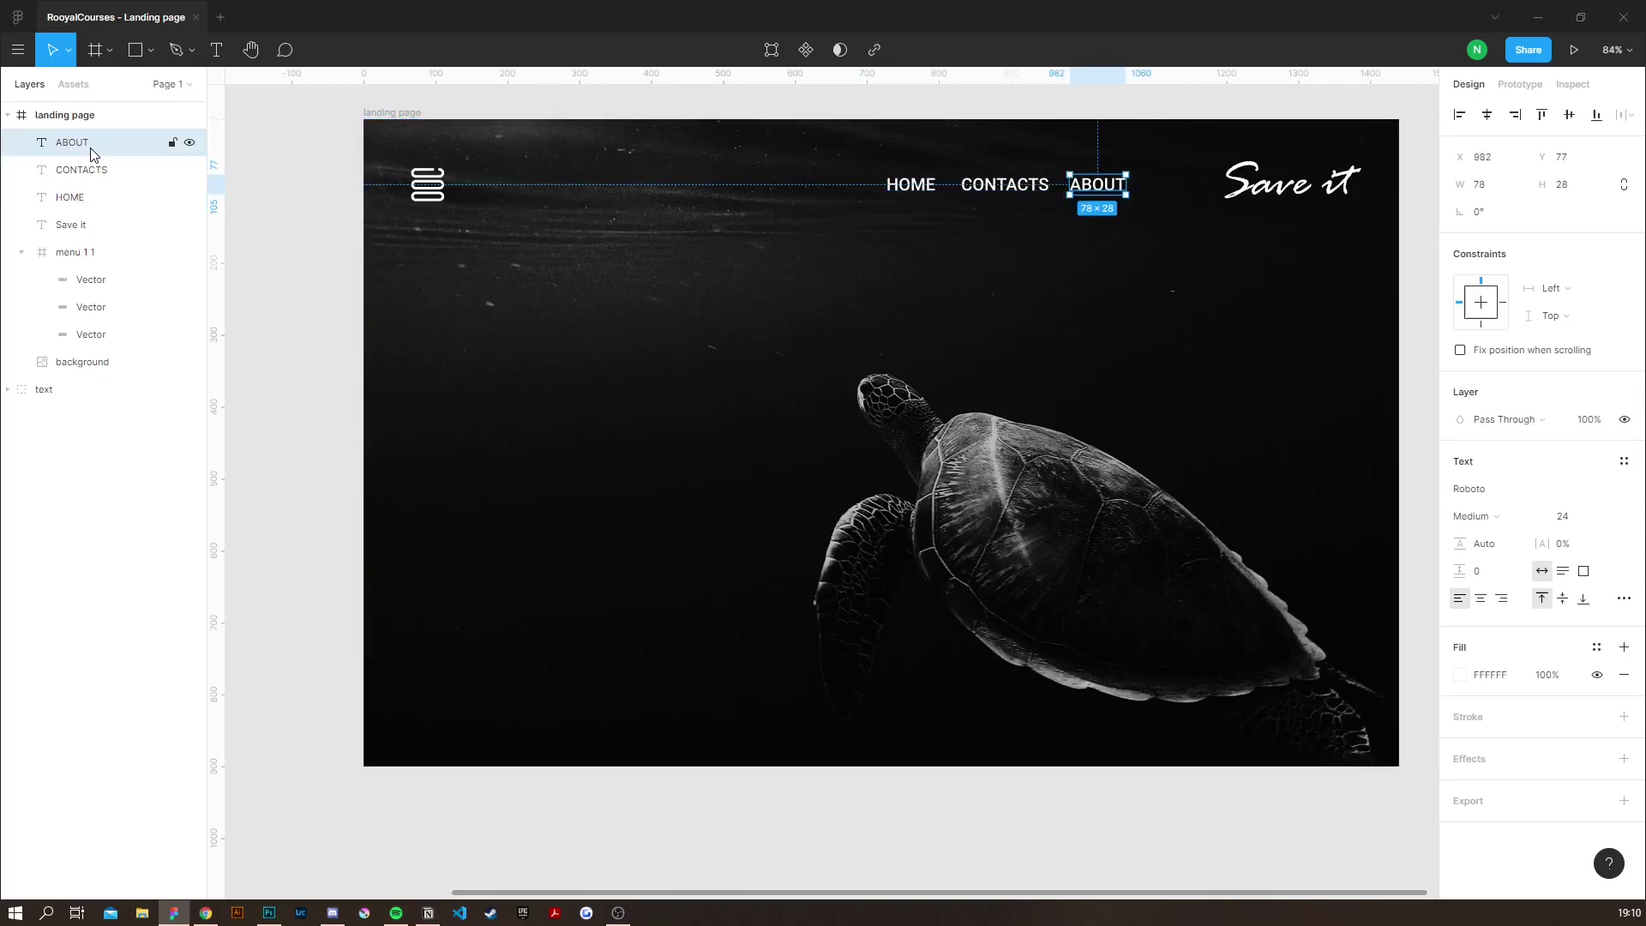
left_click(89, 170, "shift")
left_click(88, 199, "shift")
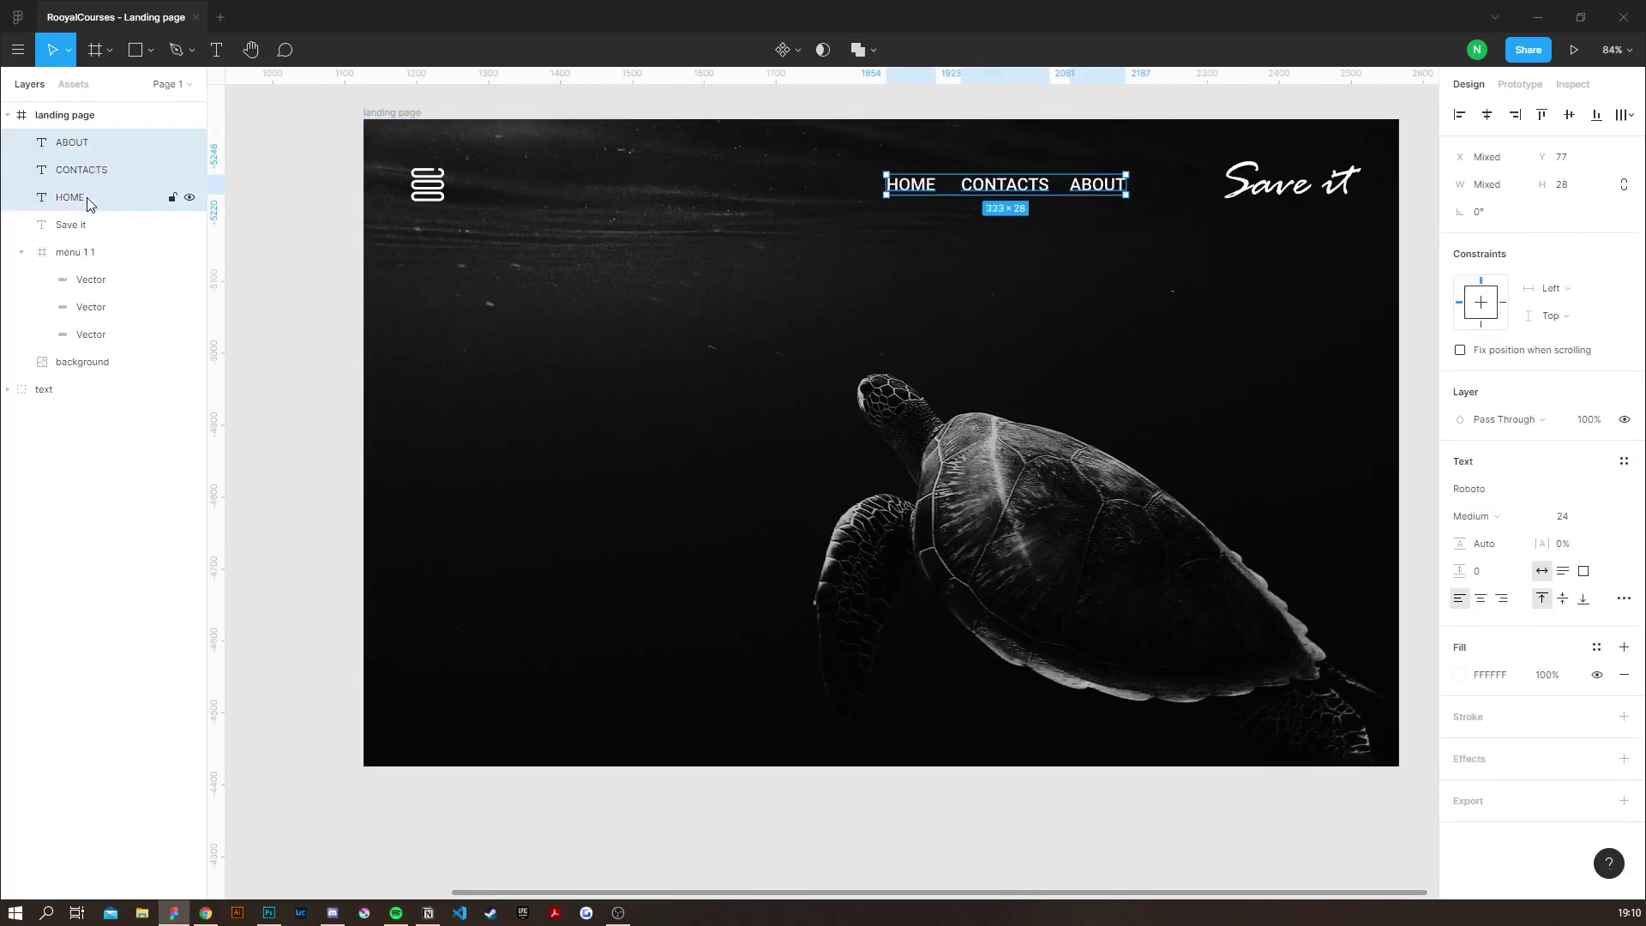
key("ctrl+g")
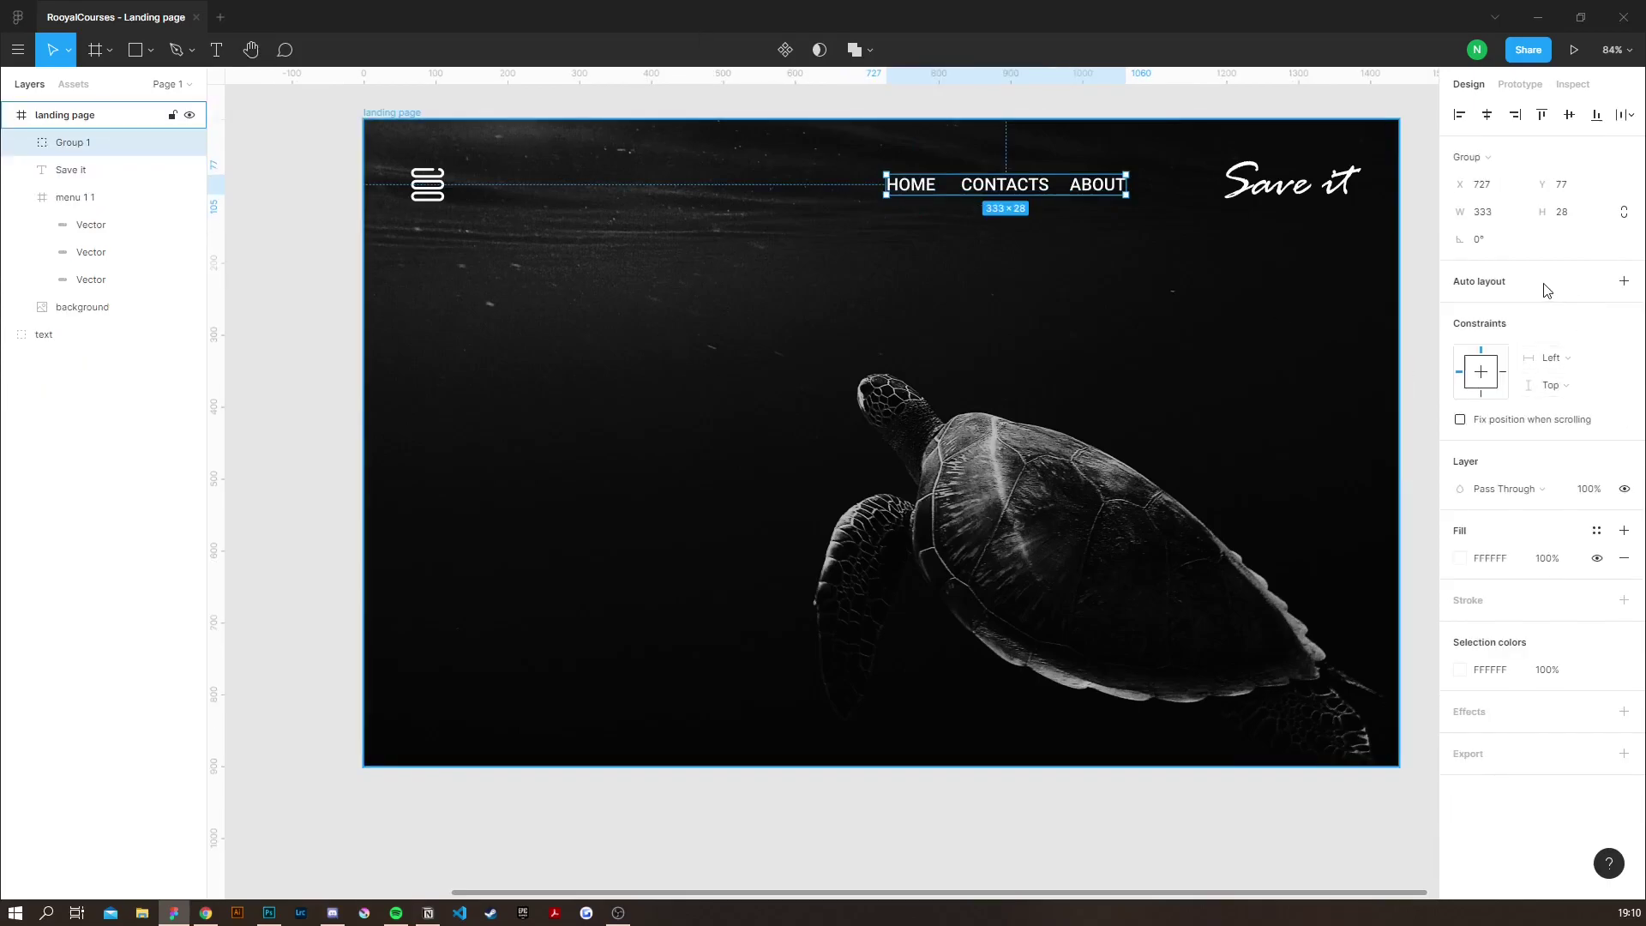
left_click(1624, 282)
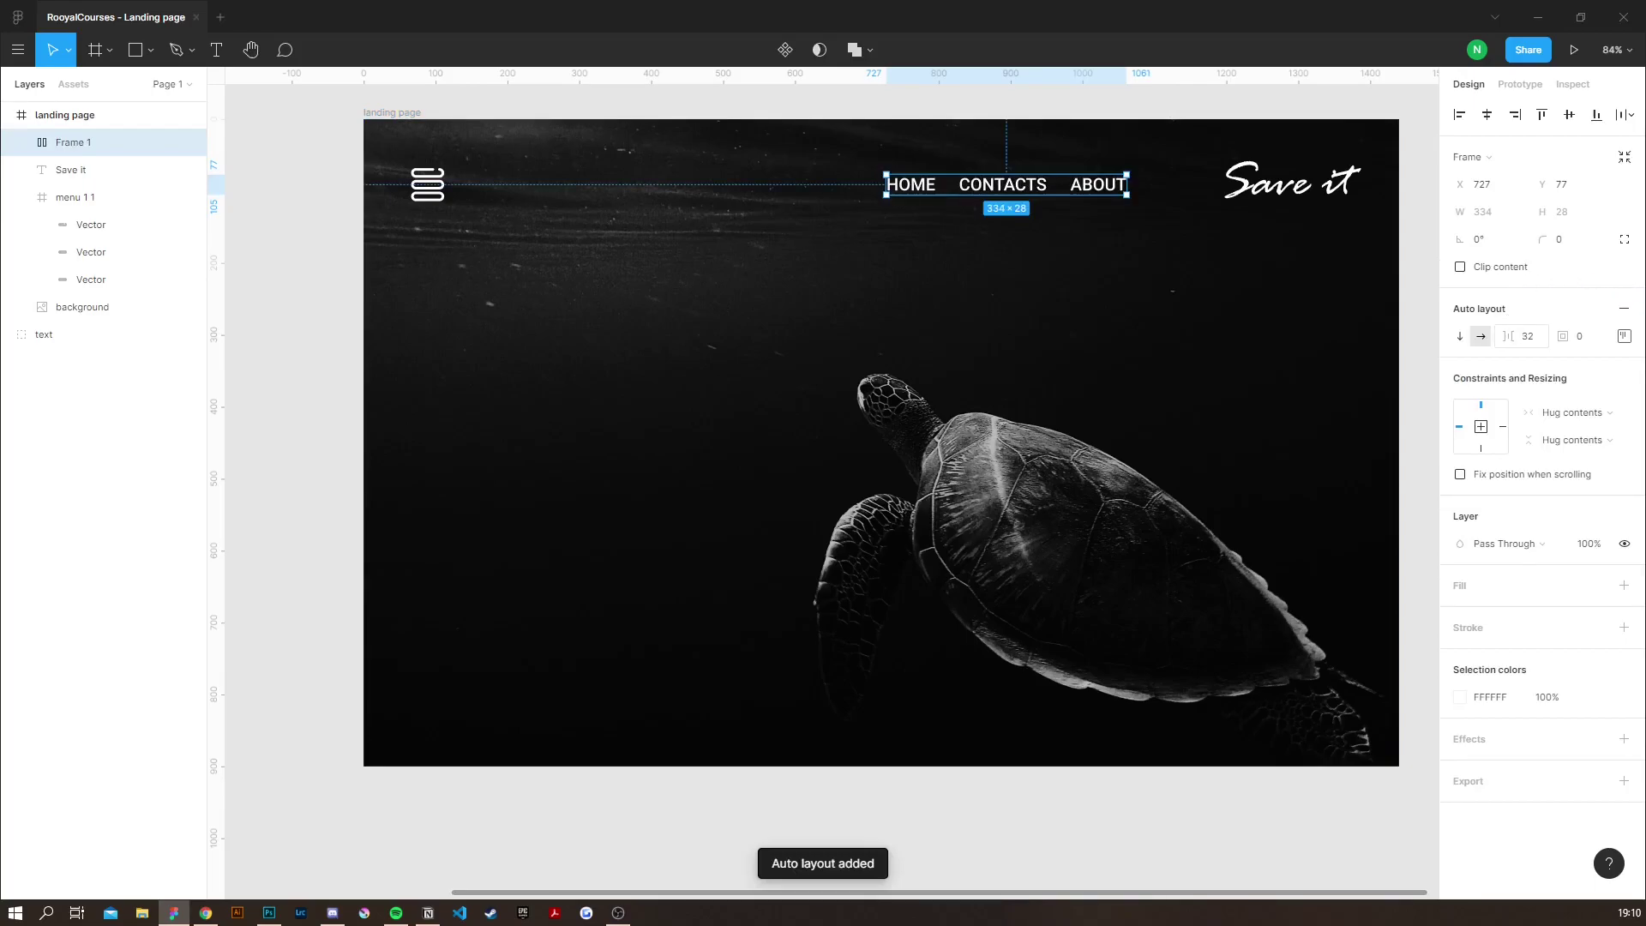
left_click_drag(1532, 336, 1547, 337)
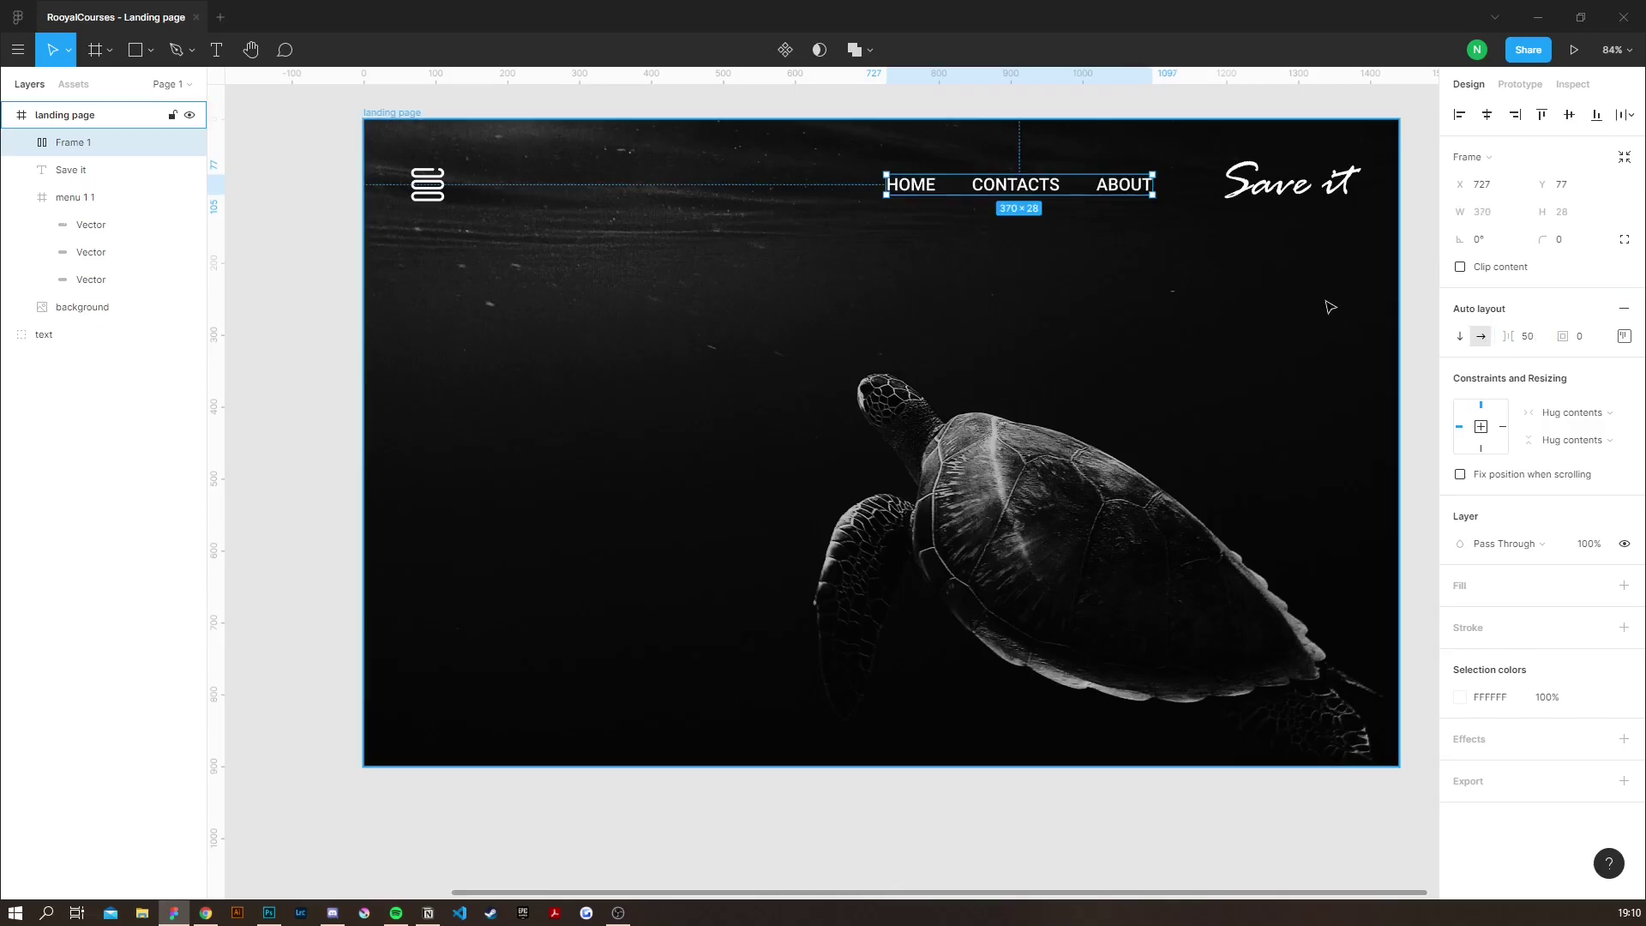
left_click(1329, 306)
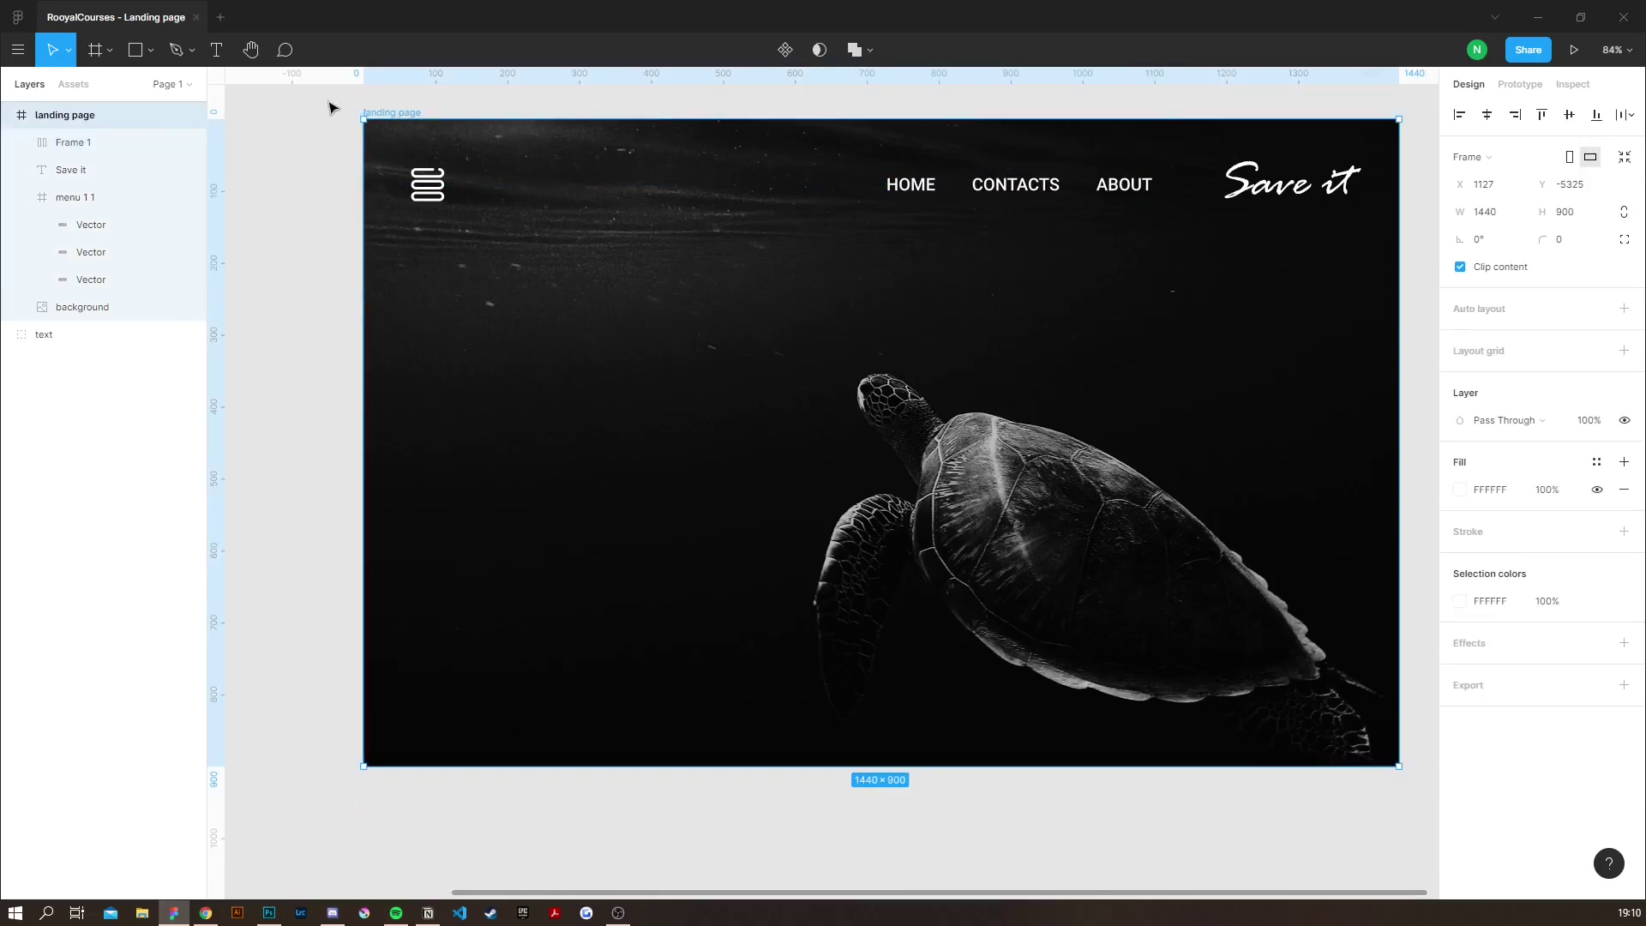
Draw a 104×44 rectangle with corner radius 26 behind ABOUT, layered below Frame 1.
left_click(273, 155)
left_click(135, 51)
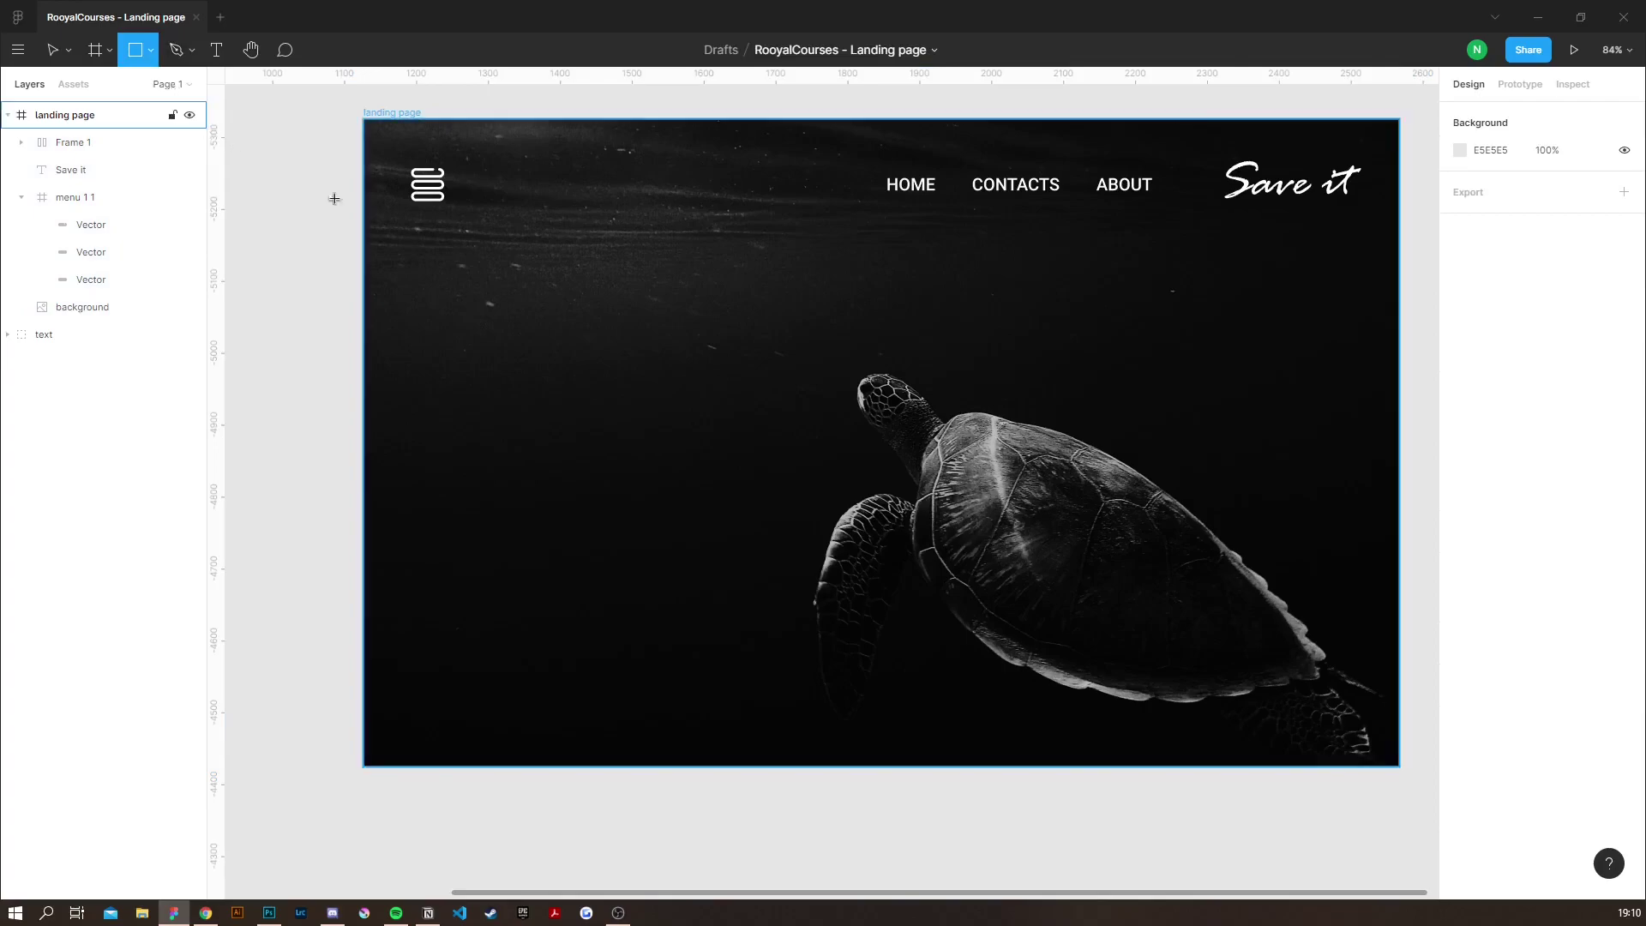
left_click_drag(730, 258, 807, 292)
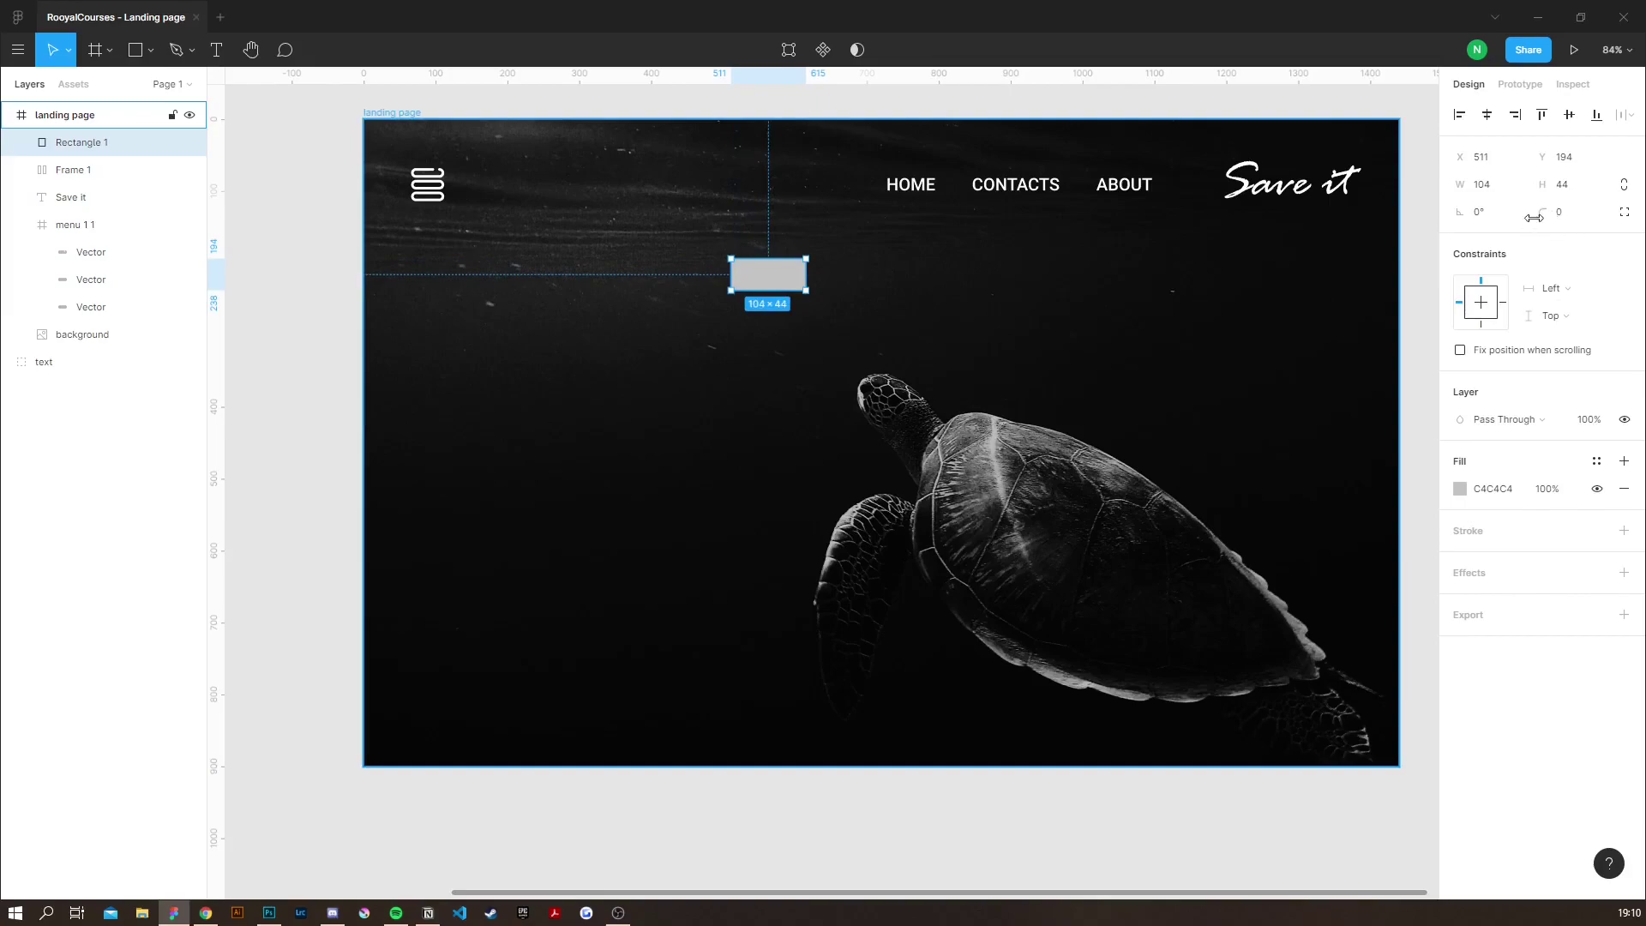
left_click_drag(1541, 213, 348, 247)
left_click_drag(781, 283, 1139, 193)
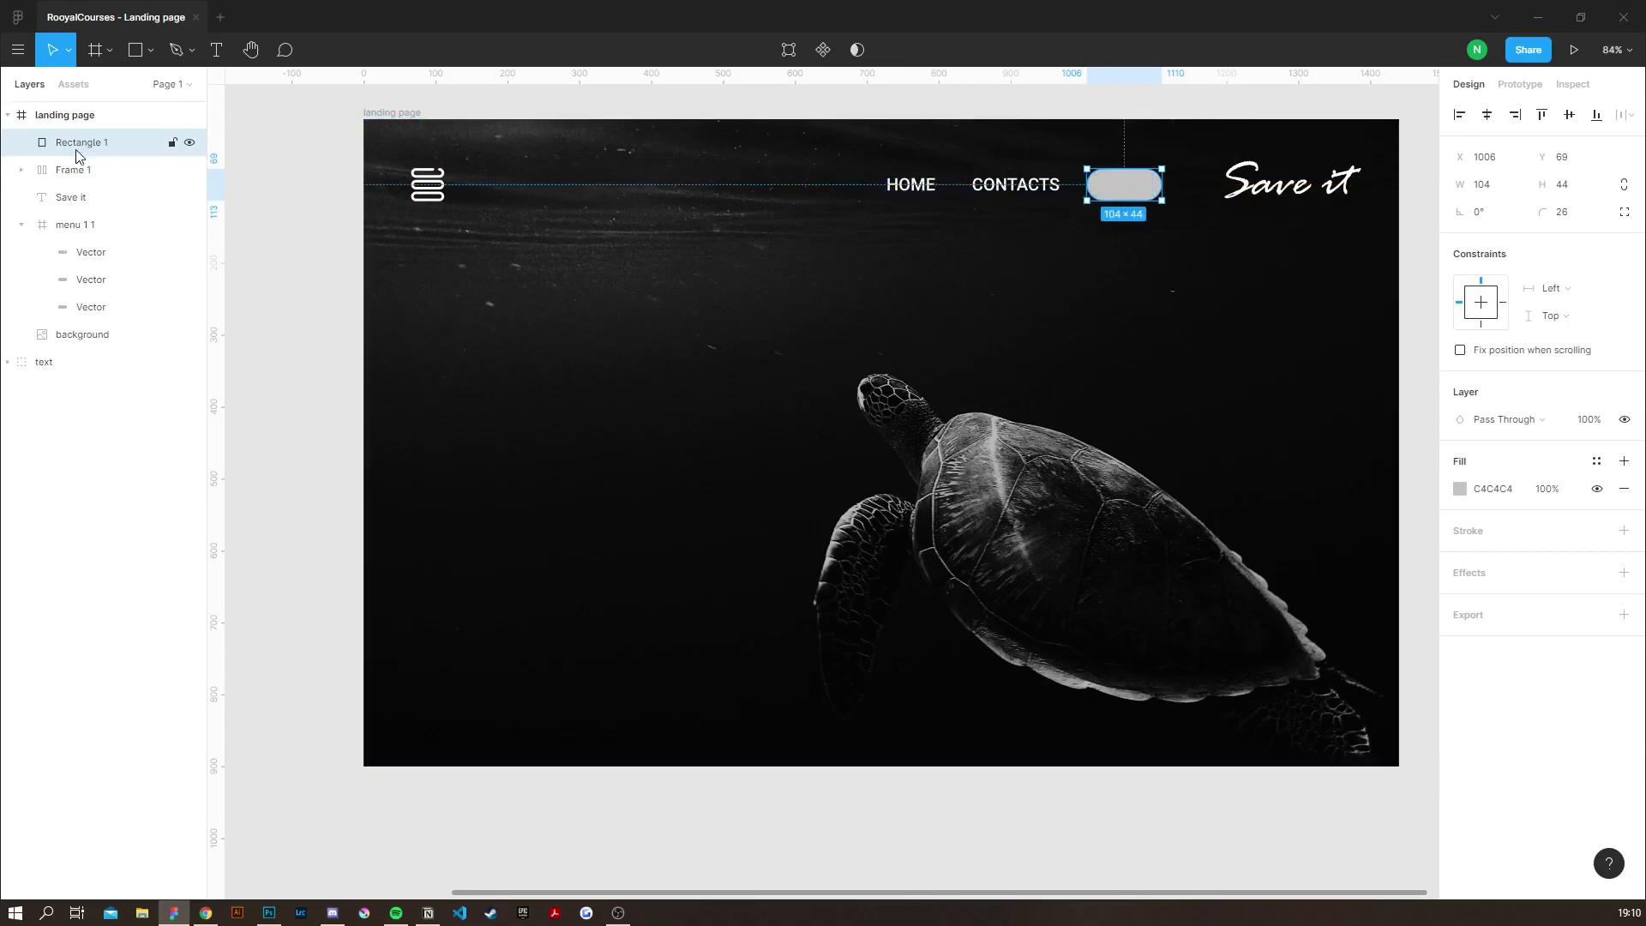
left_click_drag(73, 151, 81, 179)
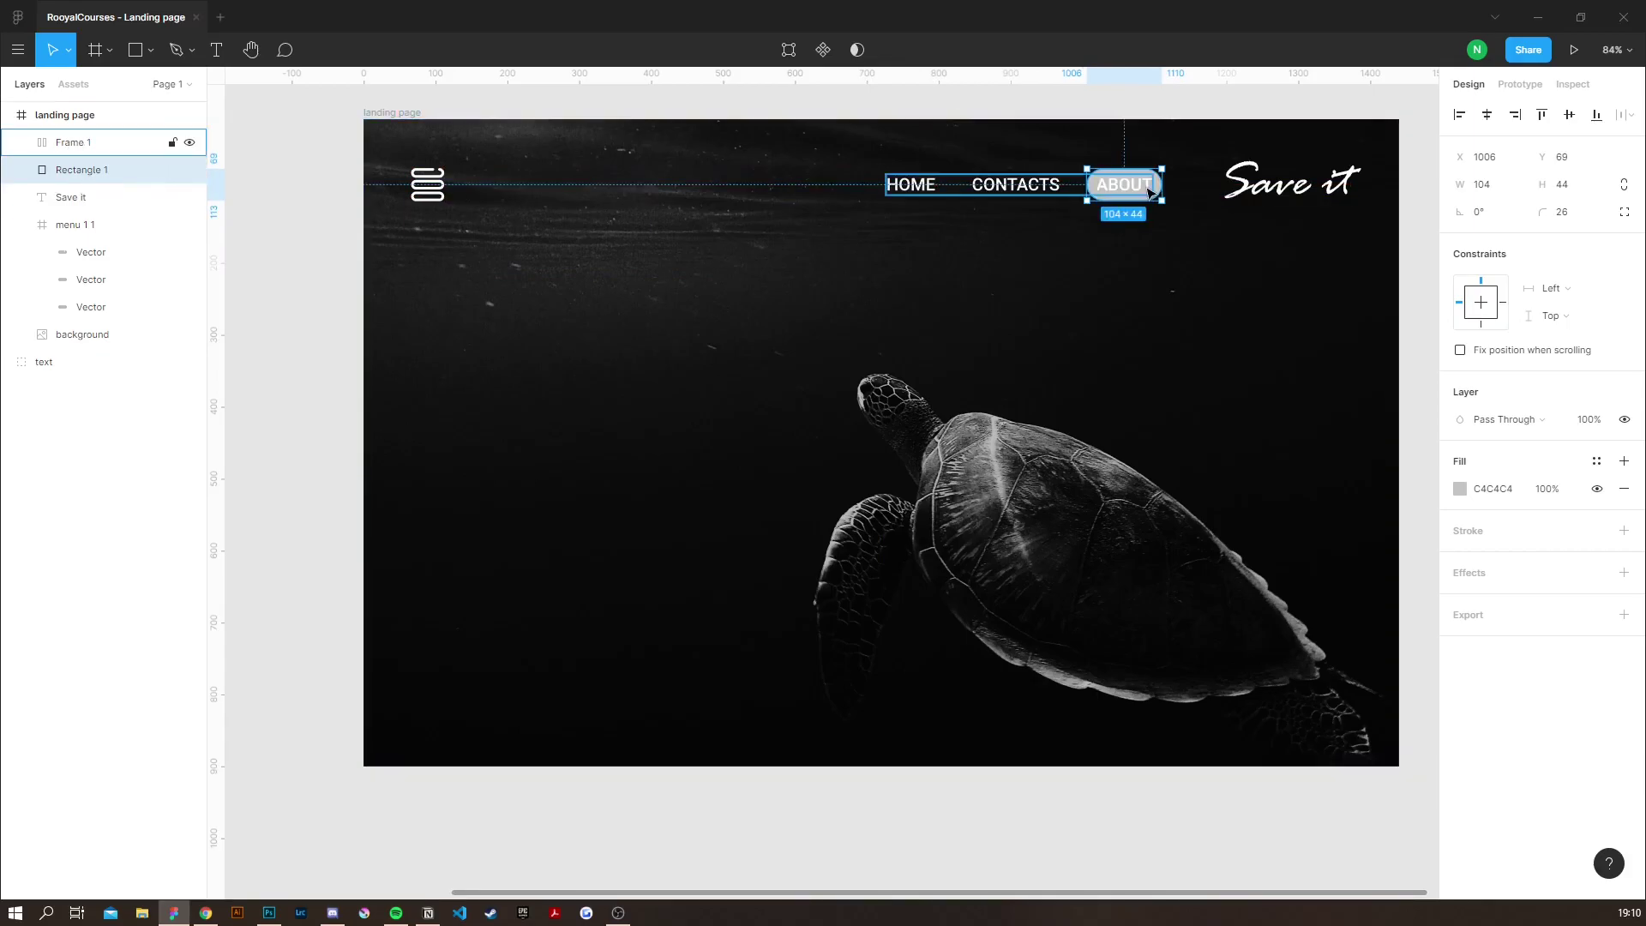
left_click(73, 142)
Make the ABOUT text black (000000) and make the pill rectangle slightly taller.
left_click(21, 145)
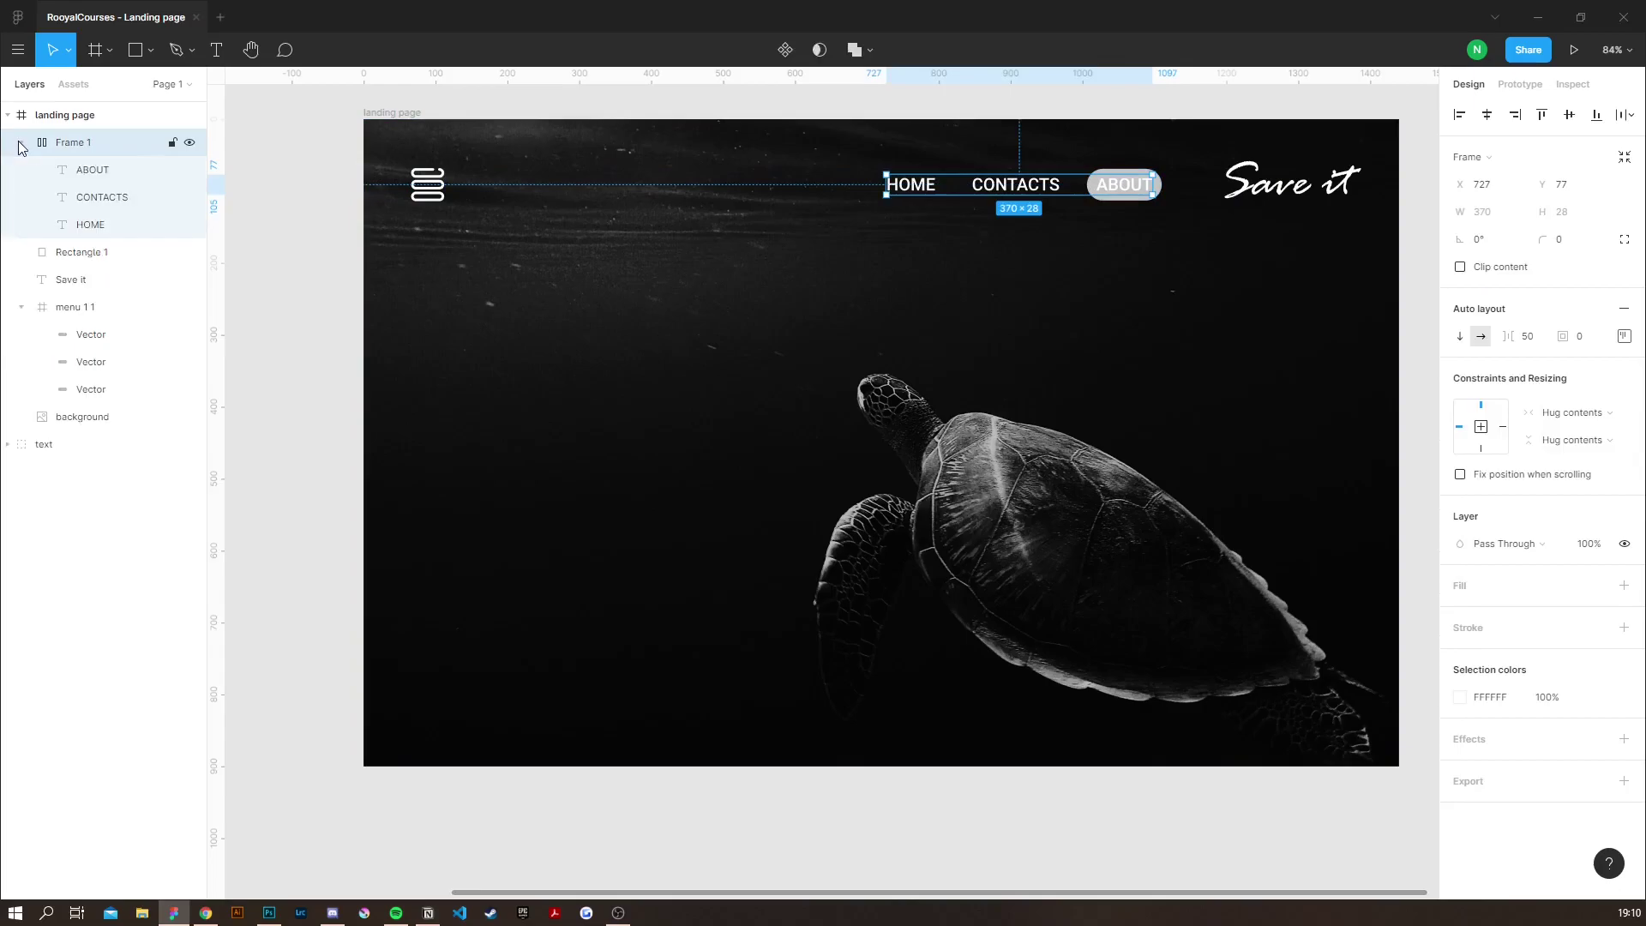
left_click(90, 170)
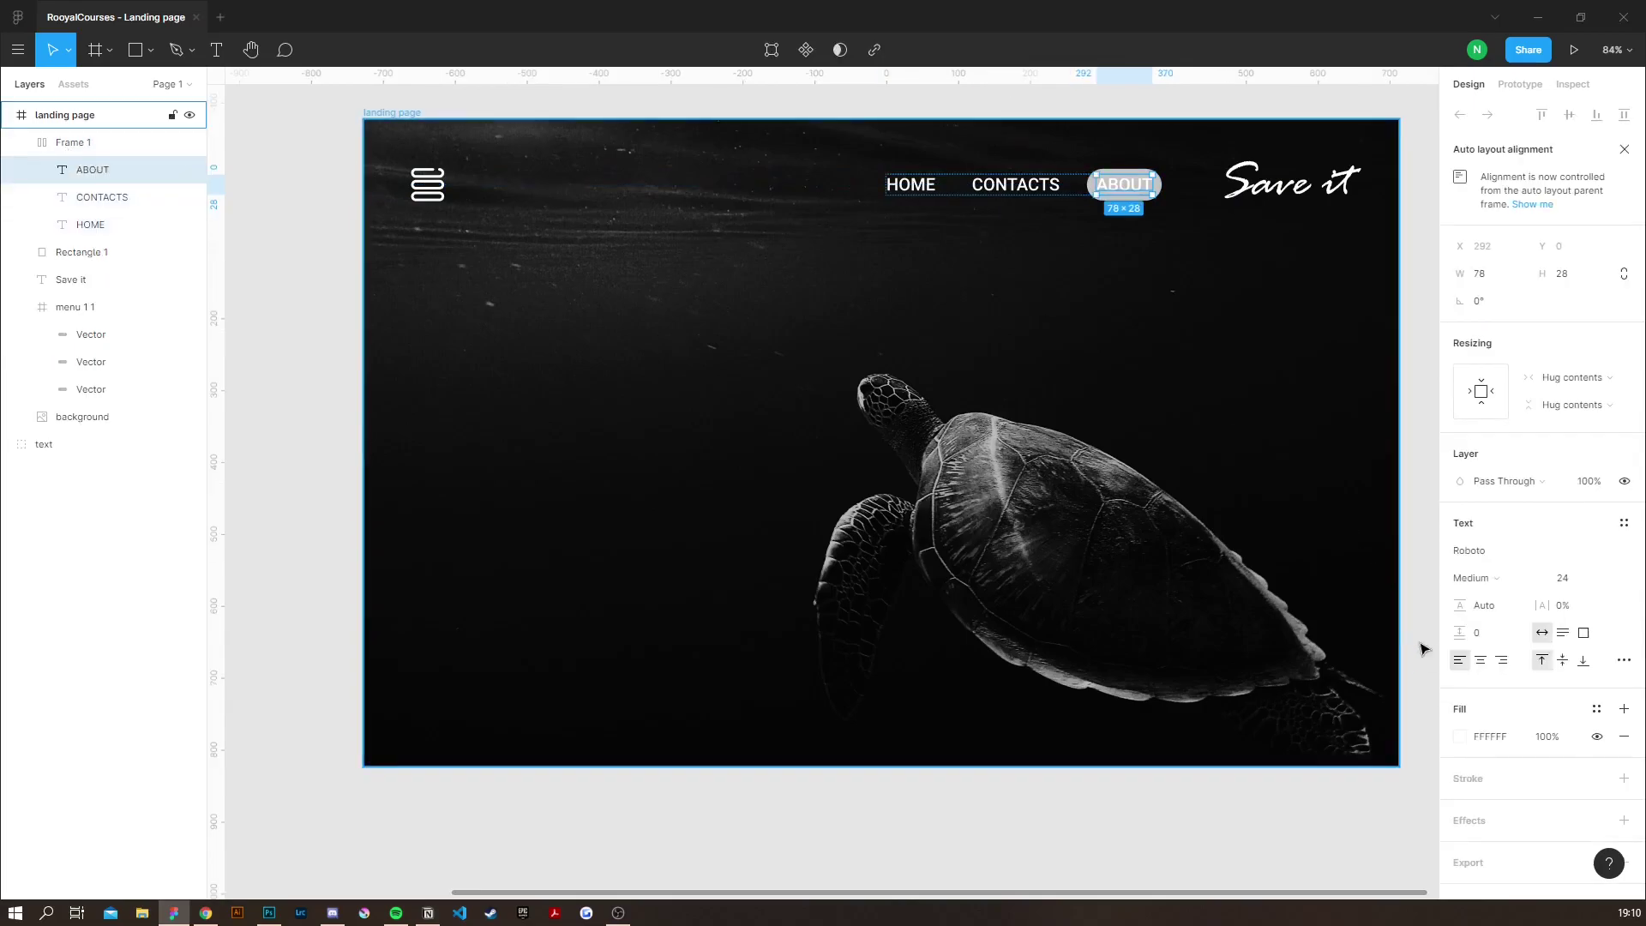
left_click(1461, 737)
left_click_drag(1286, 628, 1225, 705)
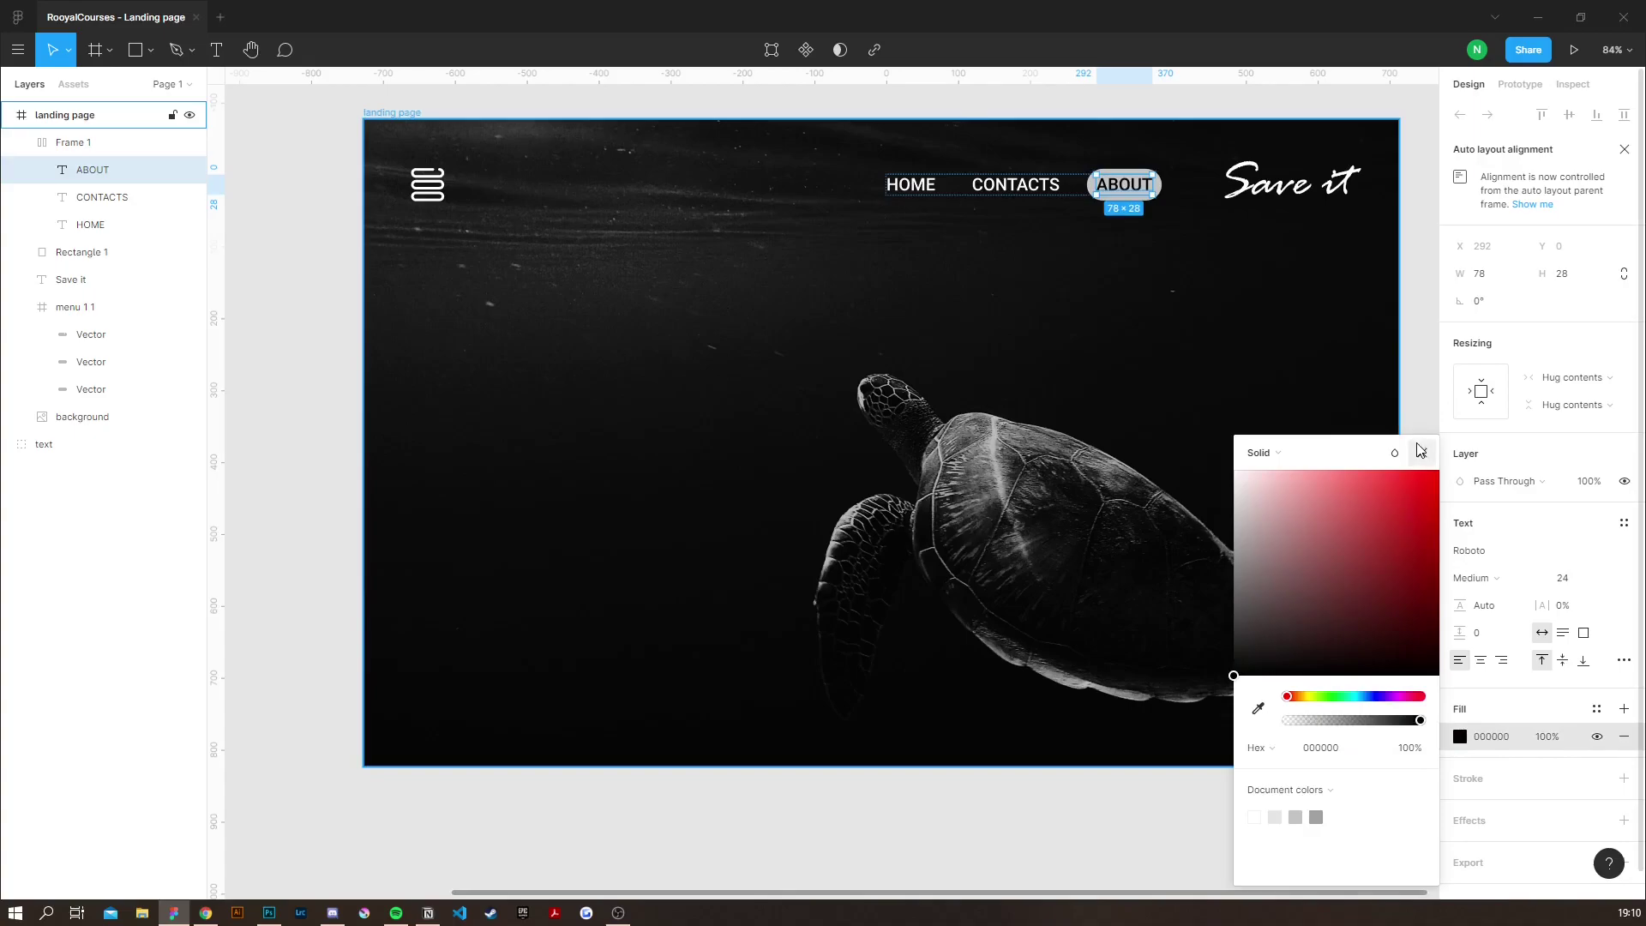
left_click(1123, 191)
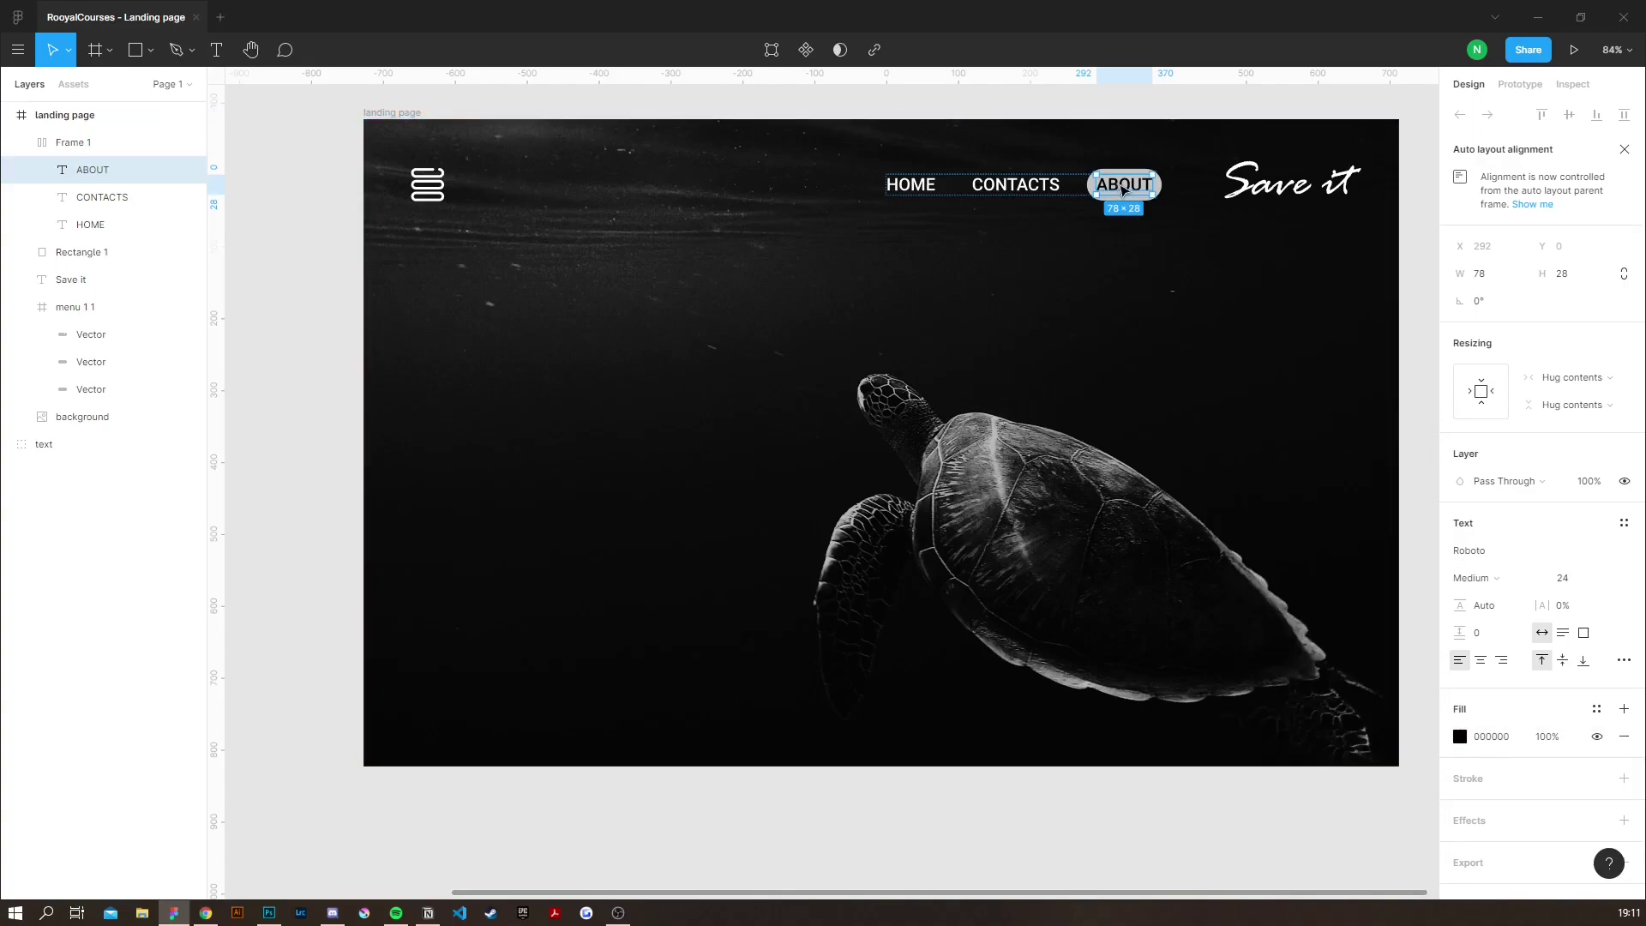
double_click(1123, 189)
key("Escape")
left_click(60, 255)
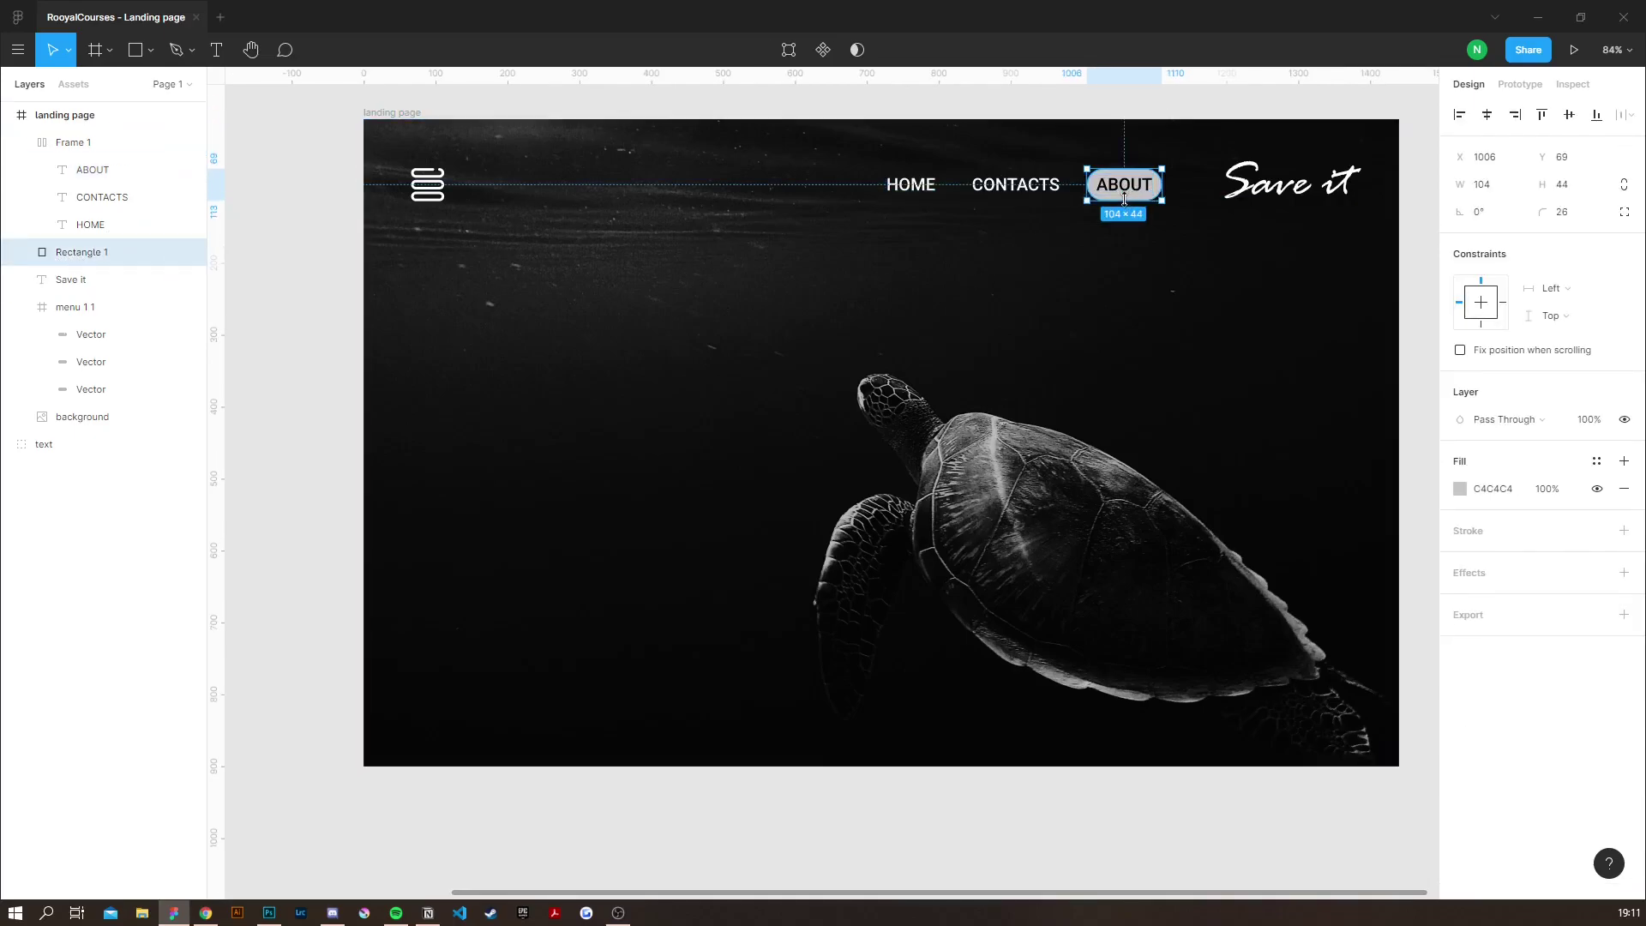
left_click_drag(1124, 201, 1125, 202)
Move the 'Keep your favourite photos' text group into the landing page's left side.
key("Escape")
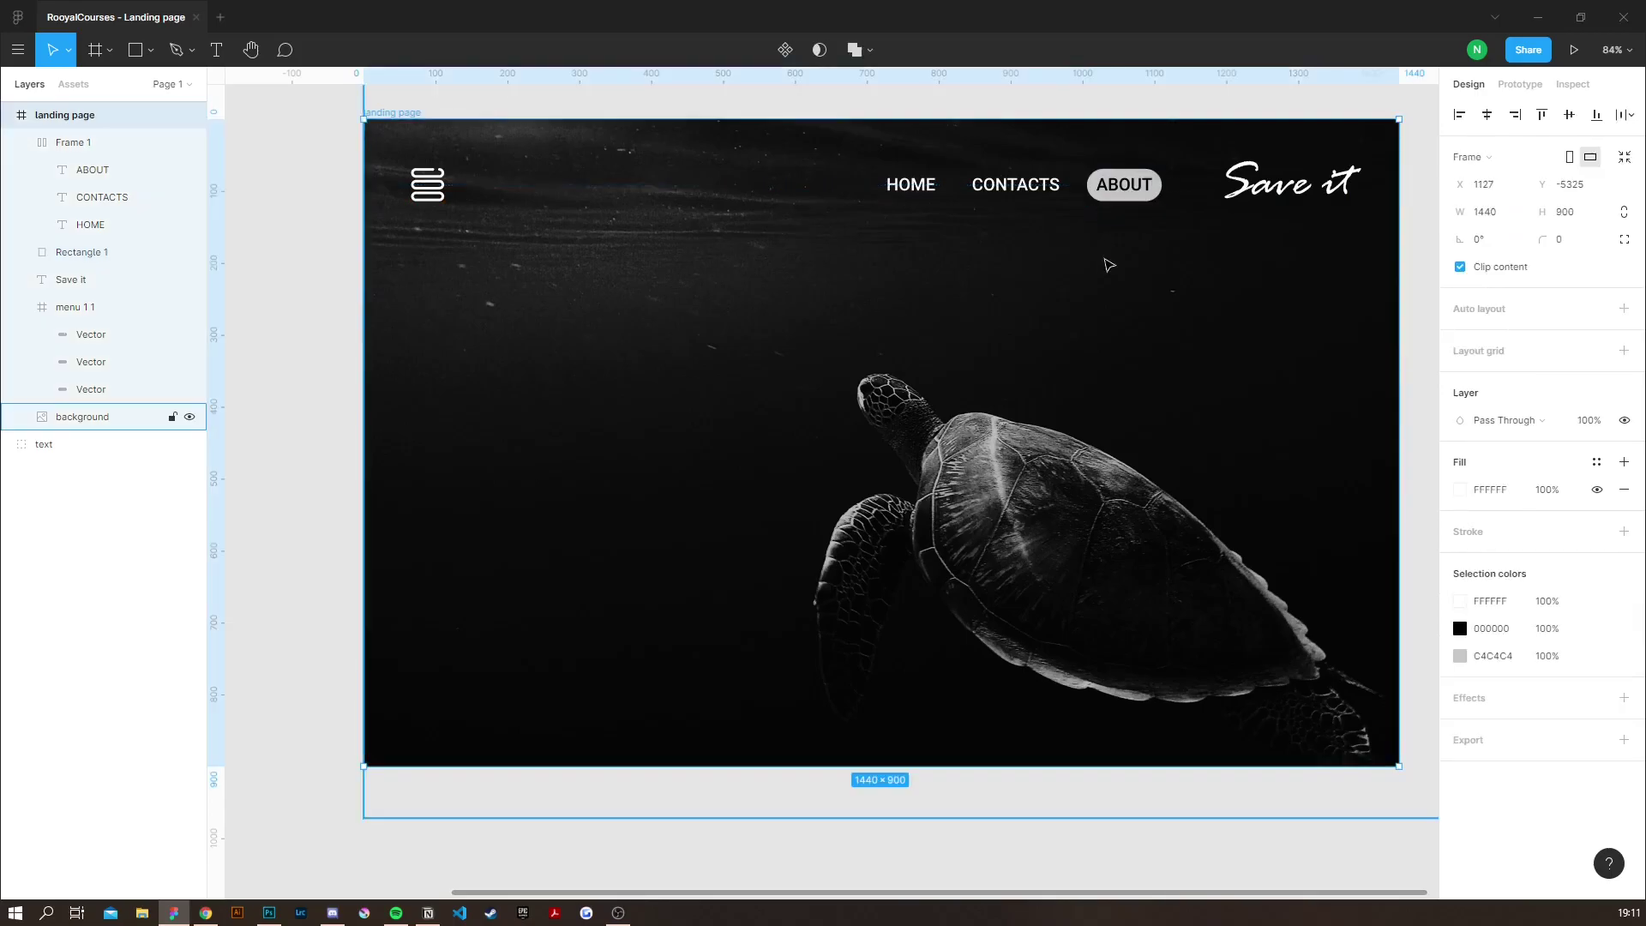
scroll(1117, 235, "up", 1)
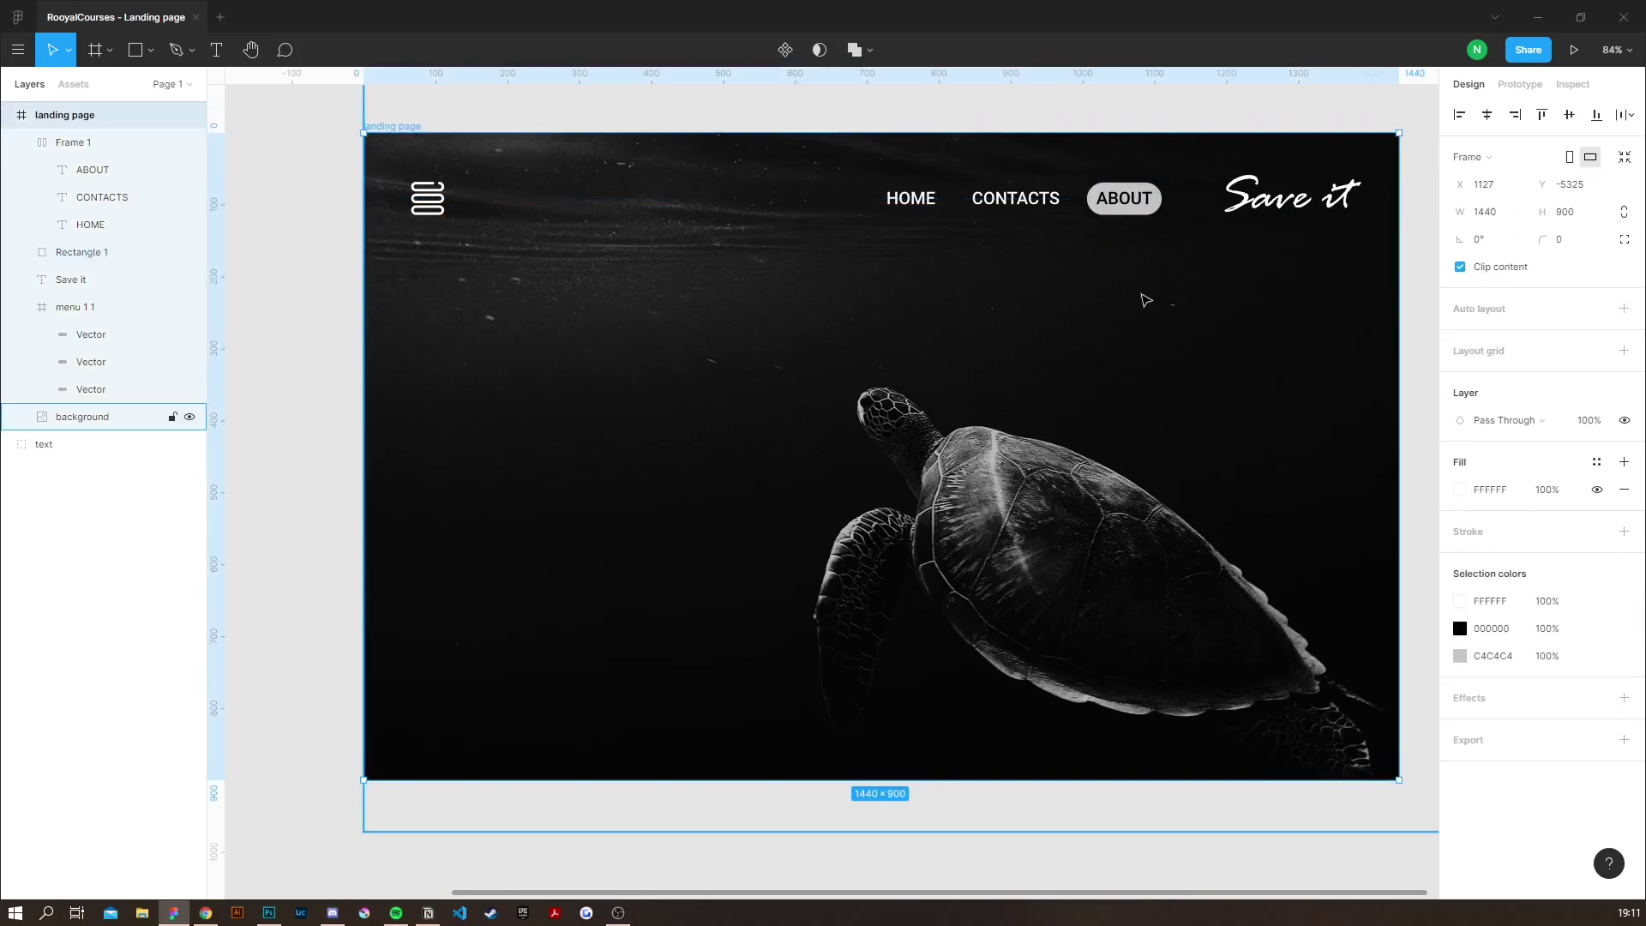
left_click(1147, 302)
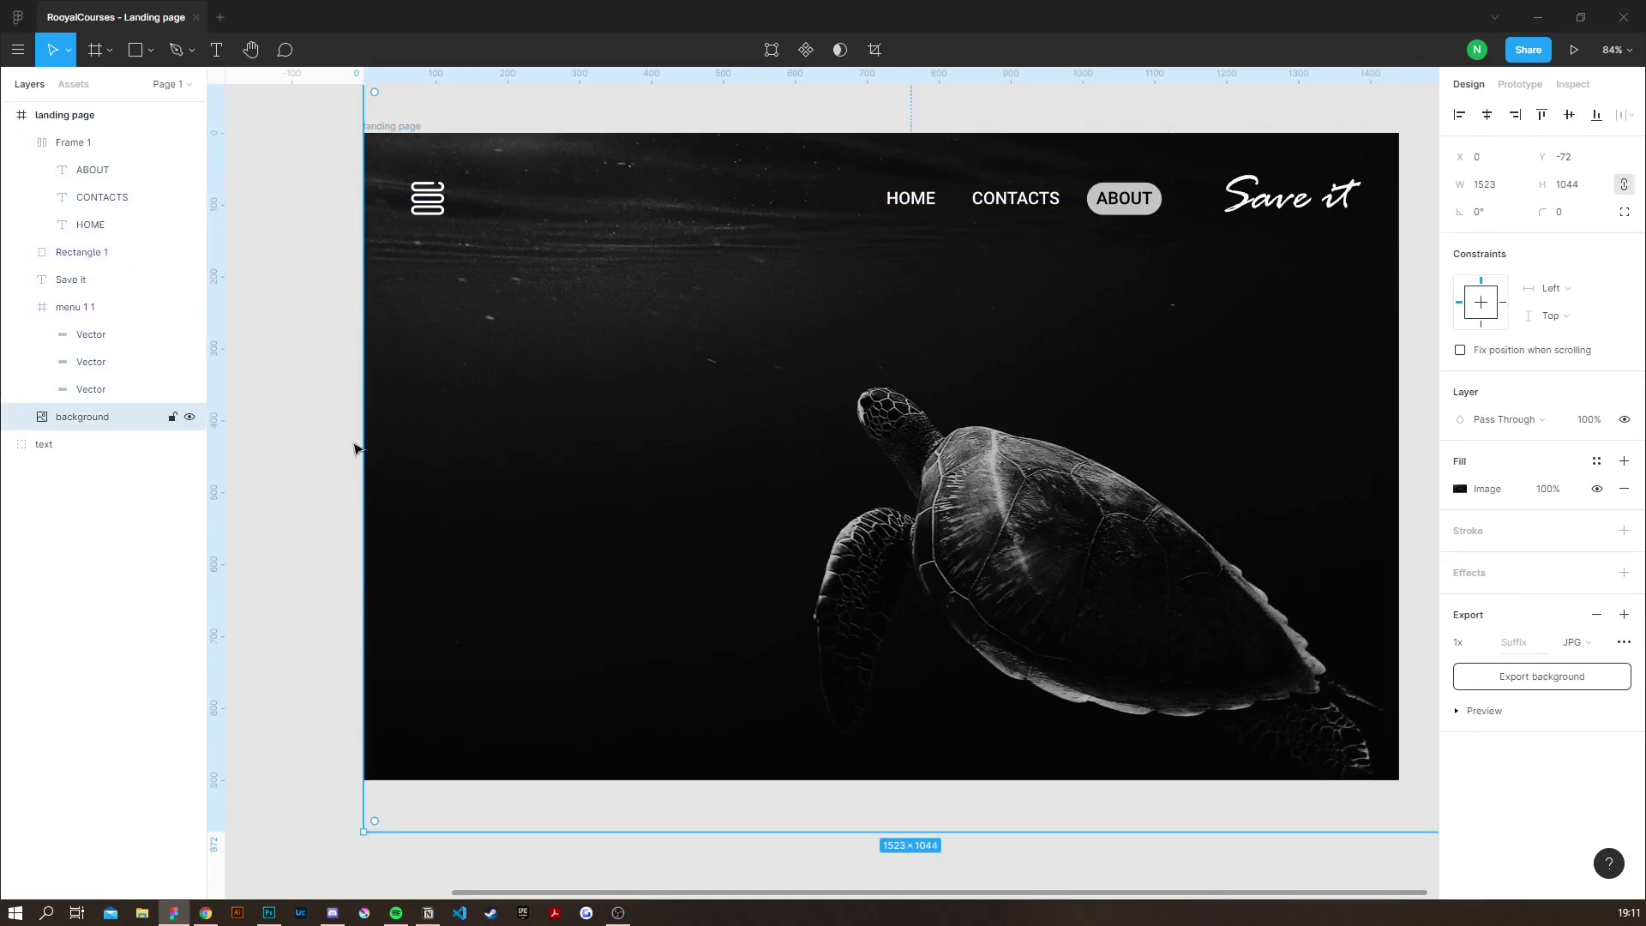
scroll(698, 463, "down", 2)
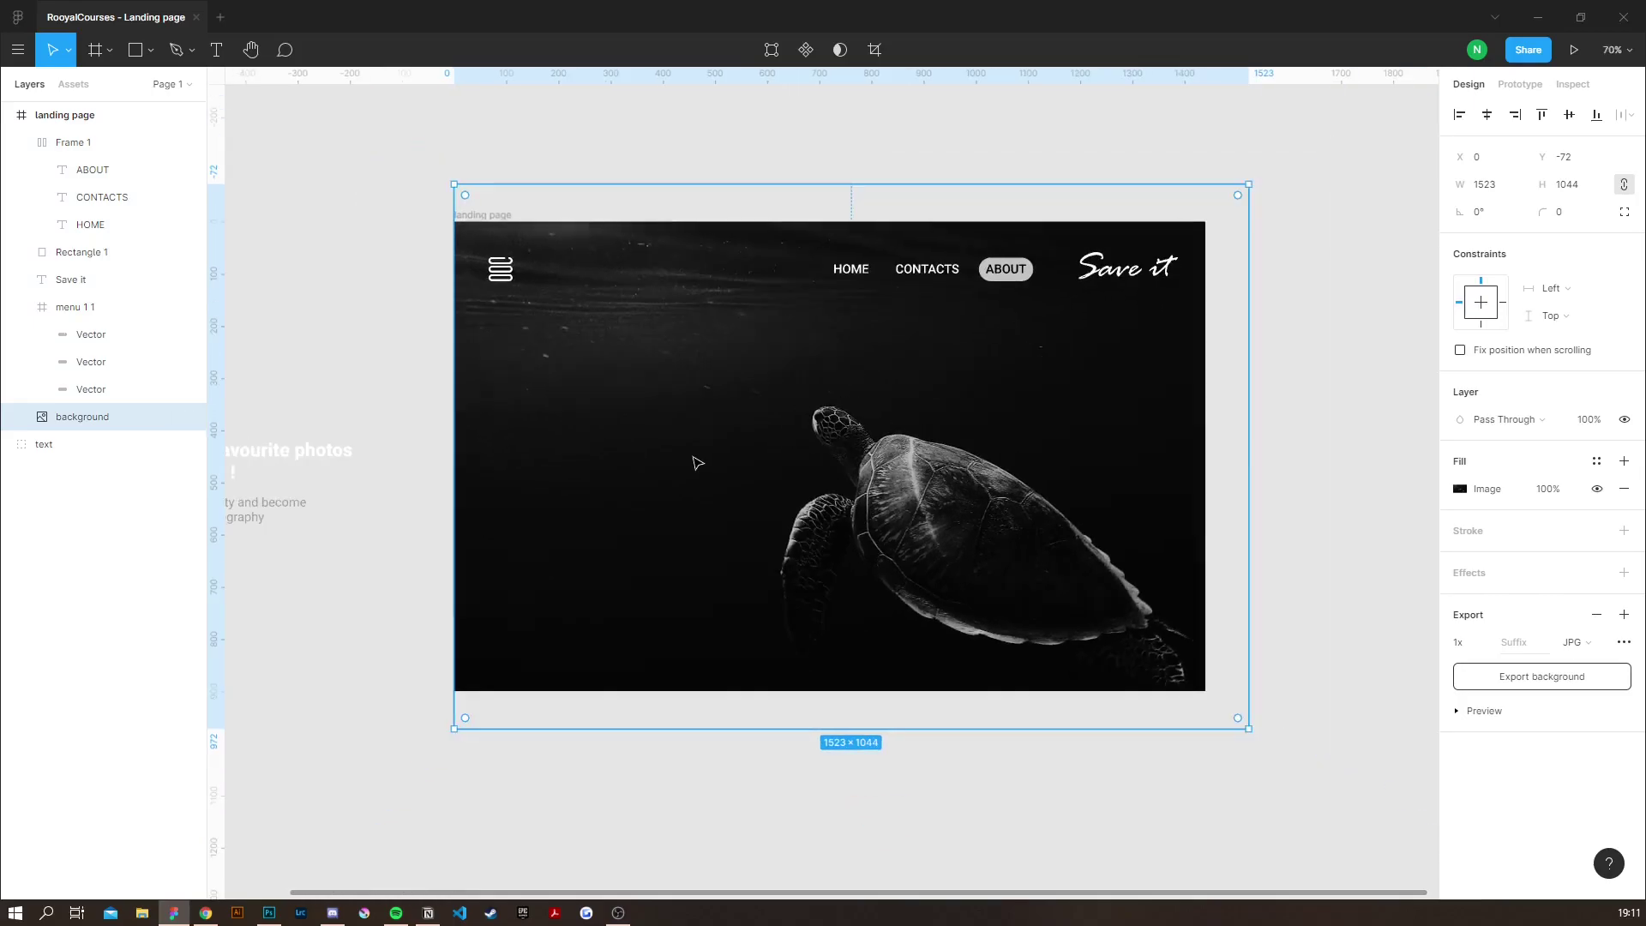
scroll(698, 463, "down", 2)
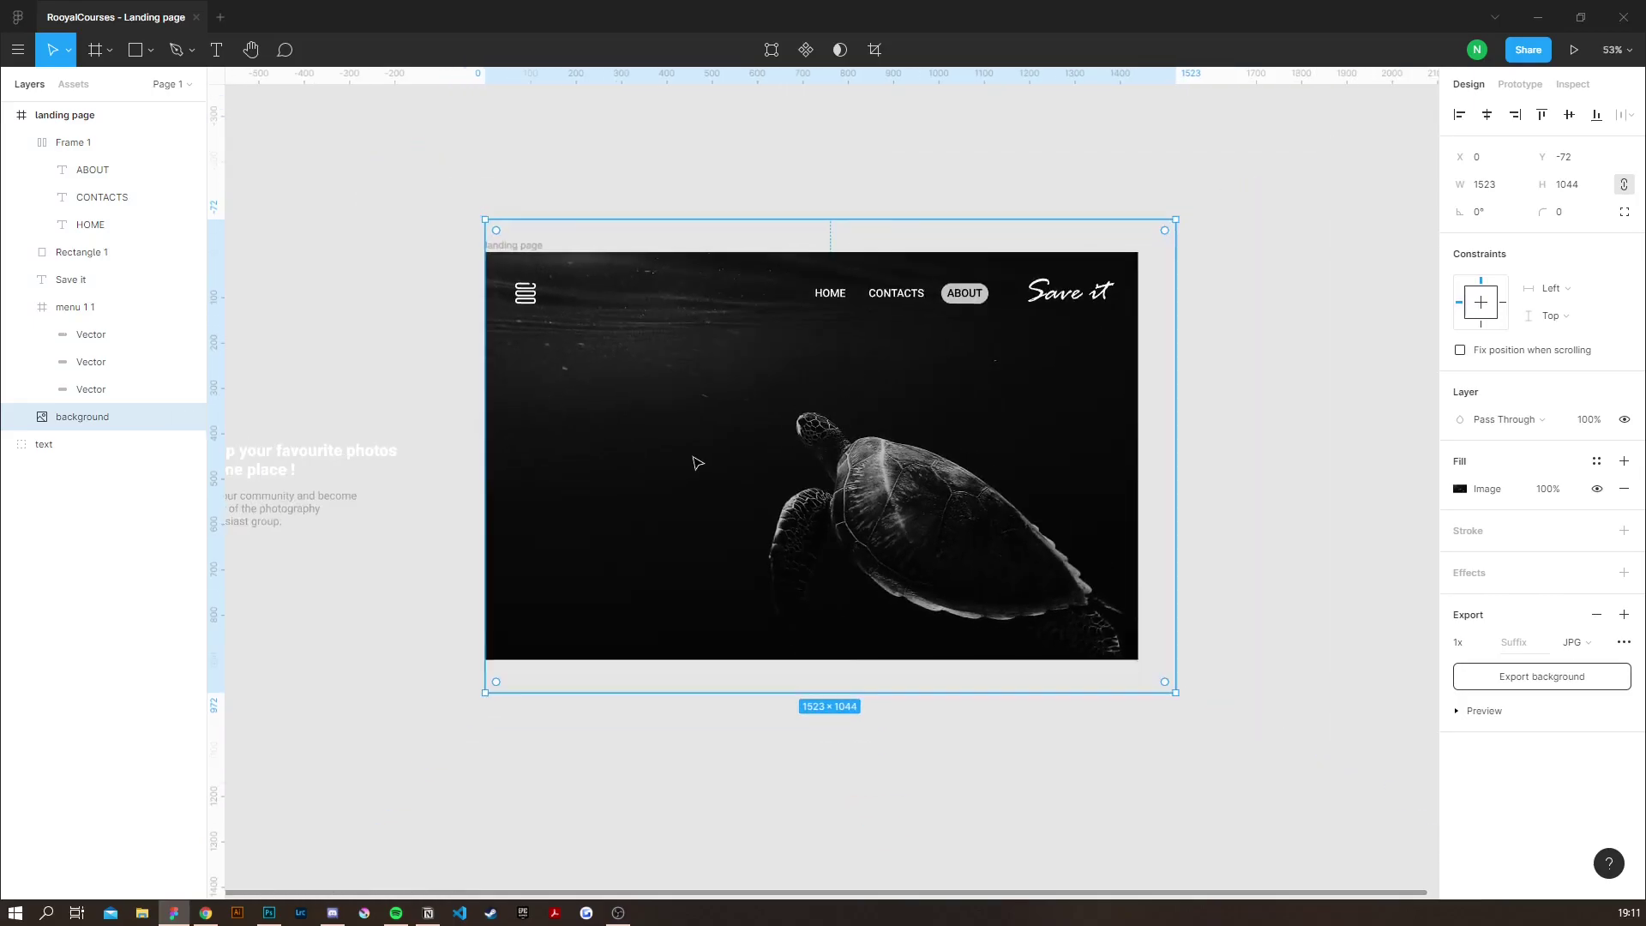
left_click(367, 681)
scroll(367, 682, "down", 1)
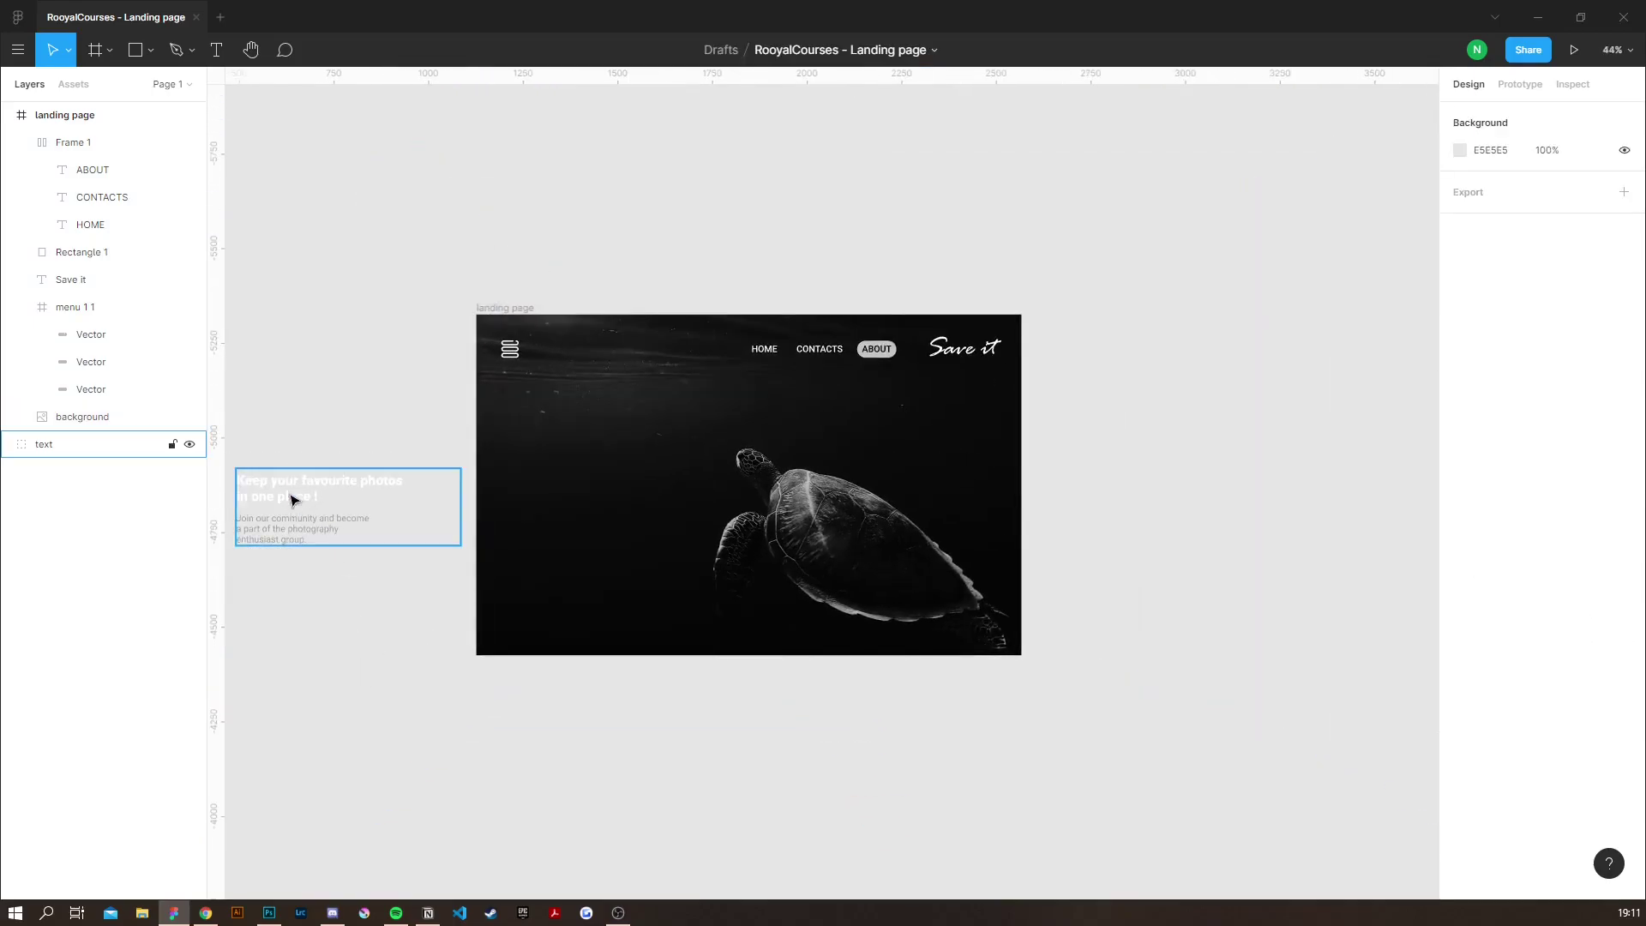
left_click_drag(293, 500, 581, 471)
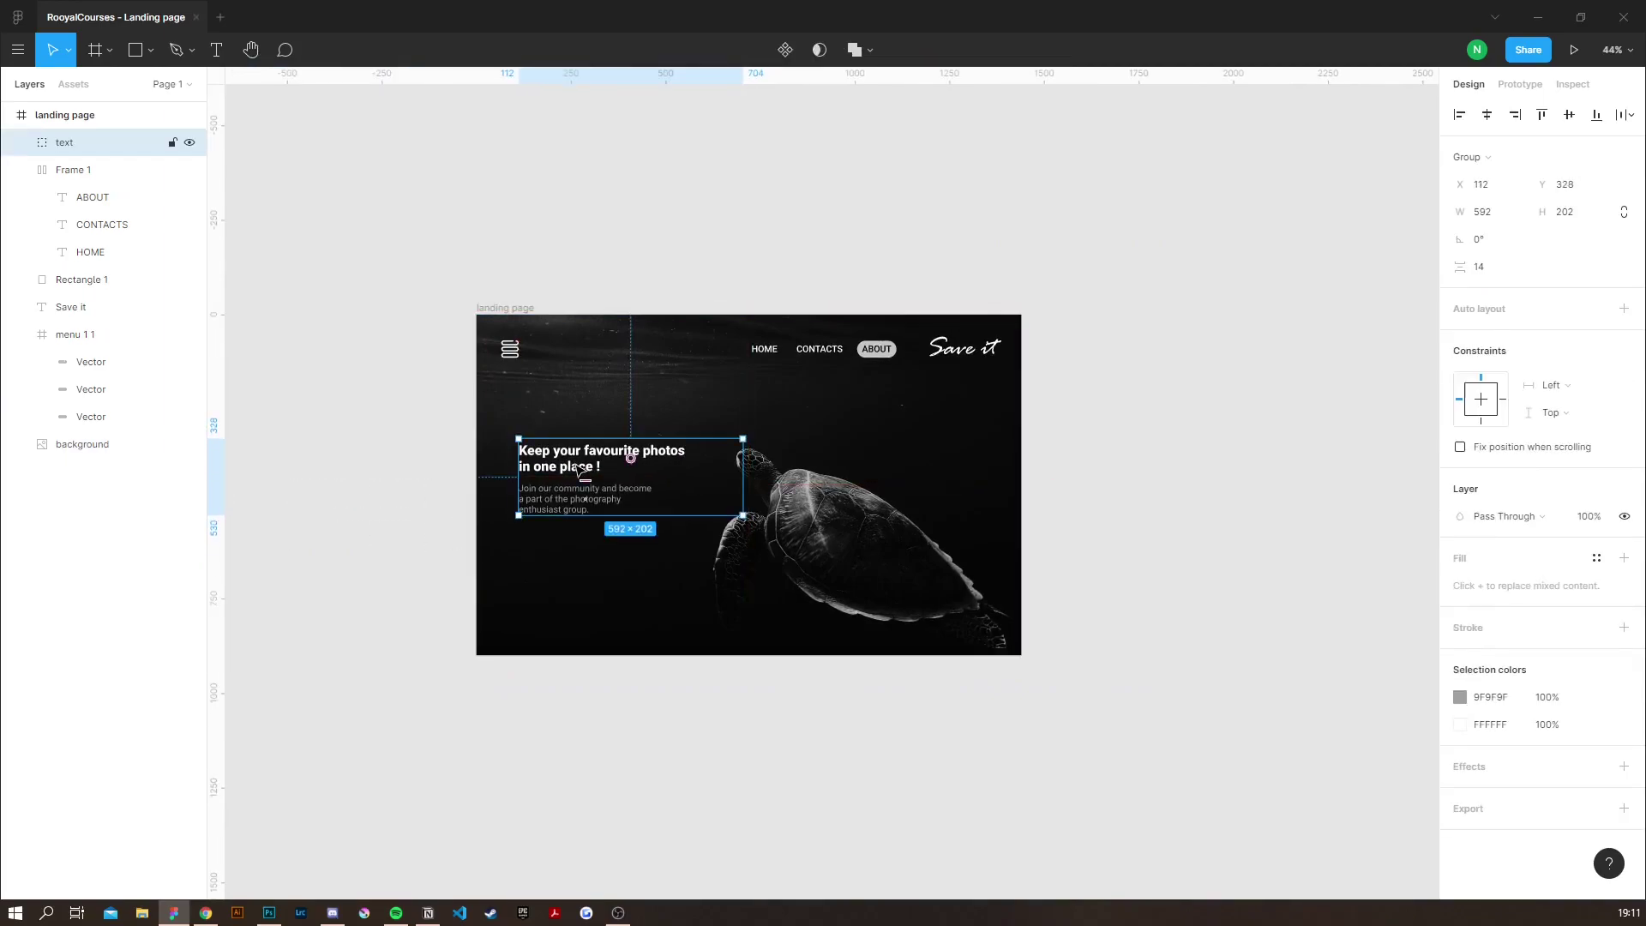
left_click(790, 730)
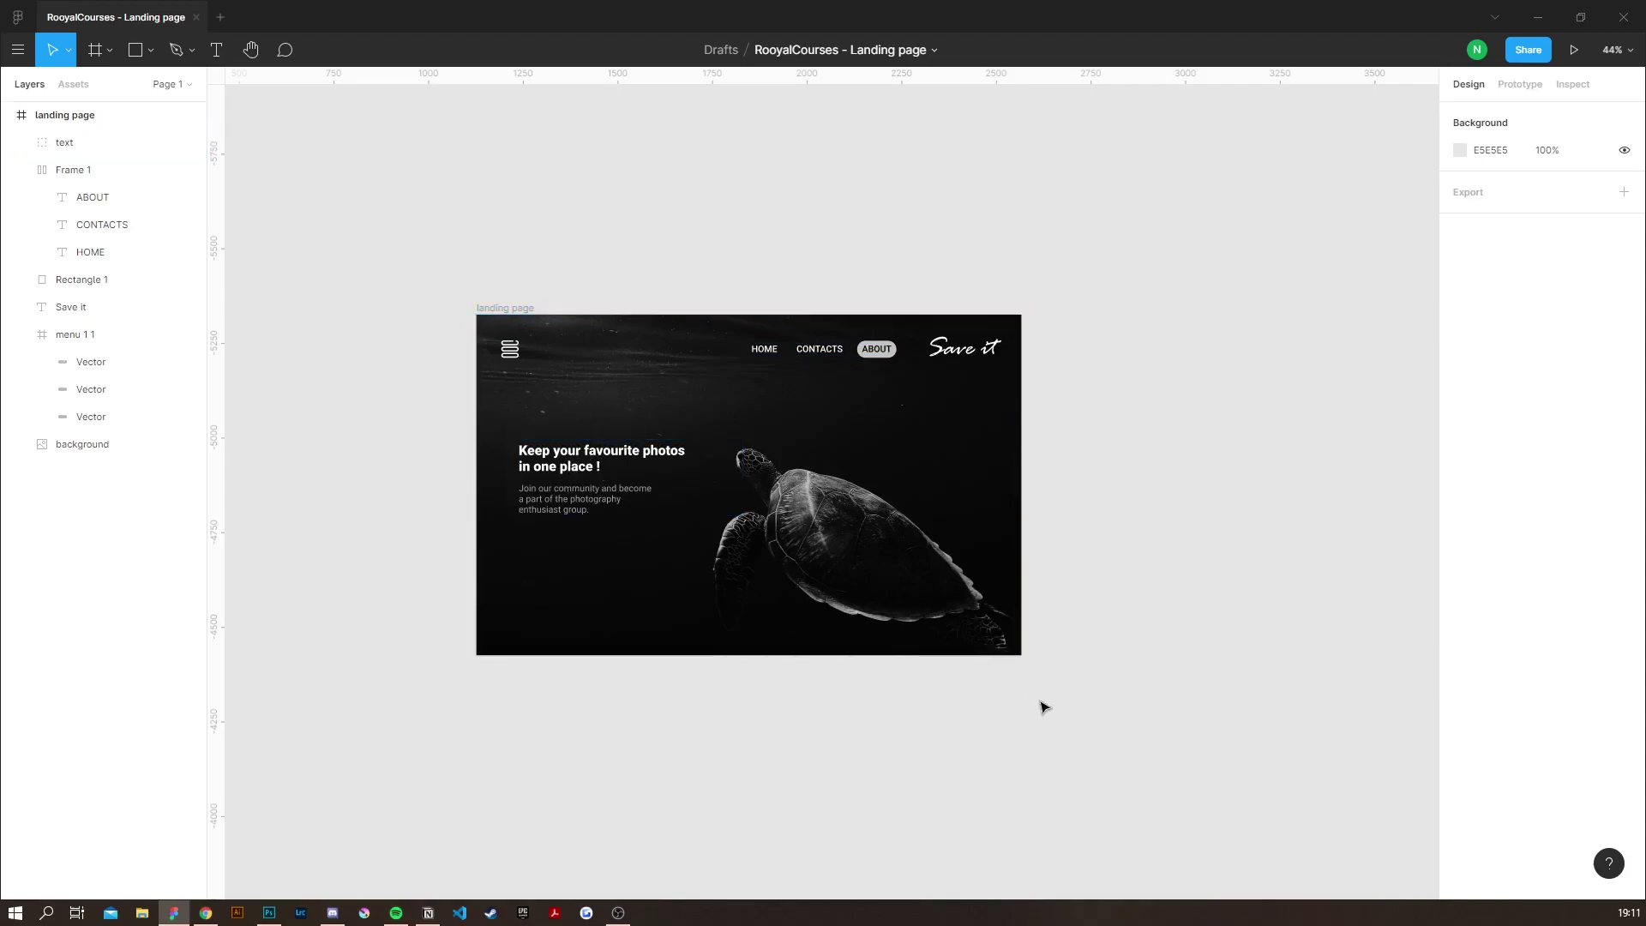
left_click(103, 142)
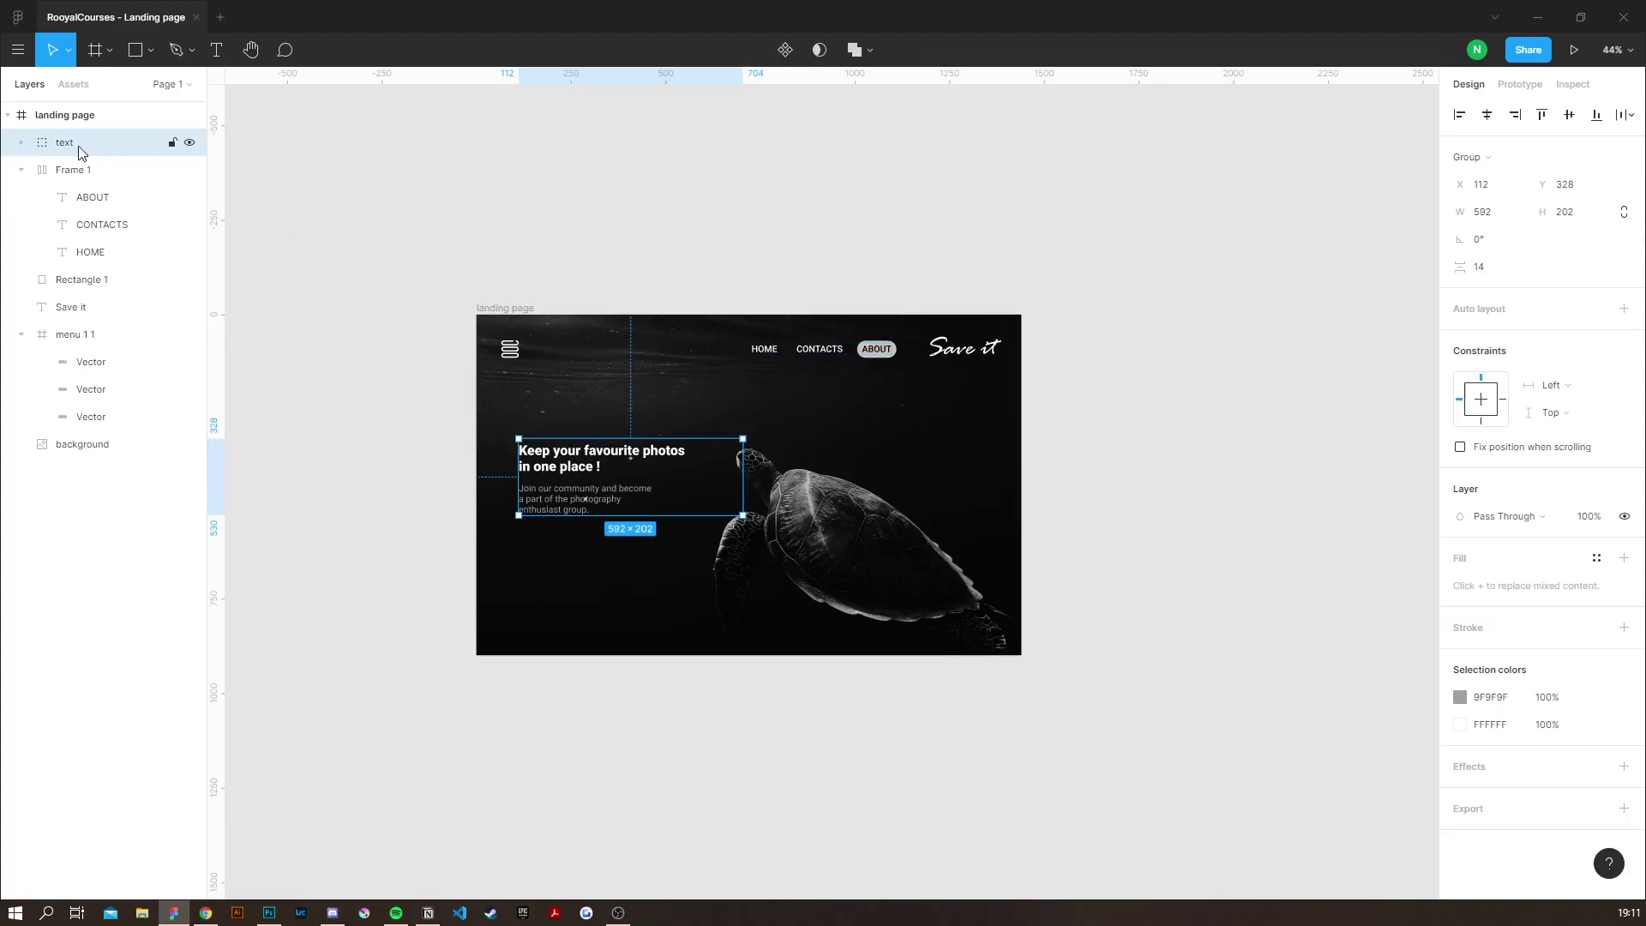
left_click(23, 142)
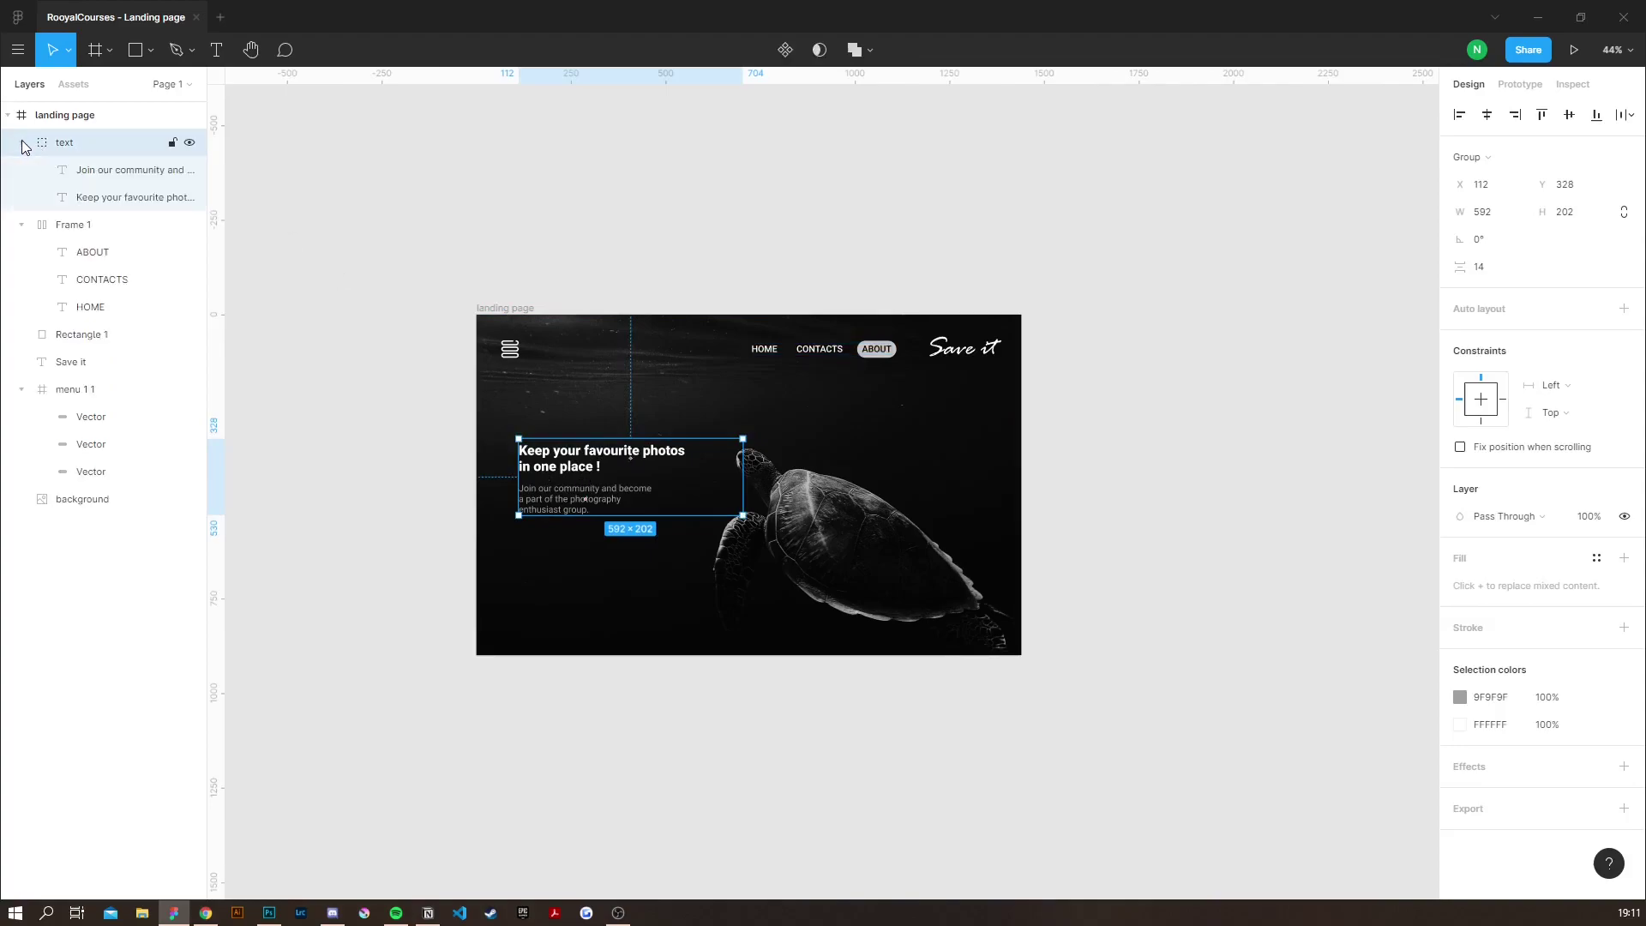
left_click(131, 171)
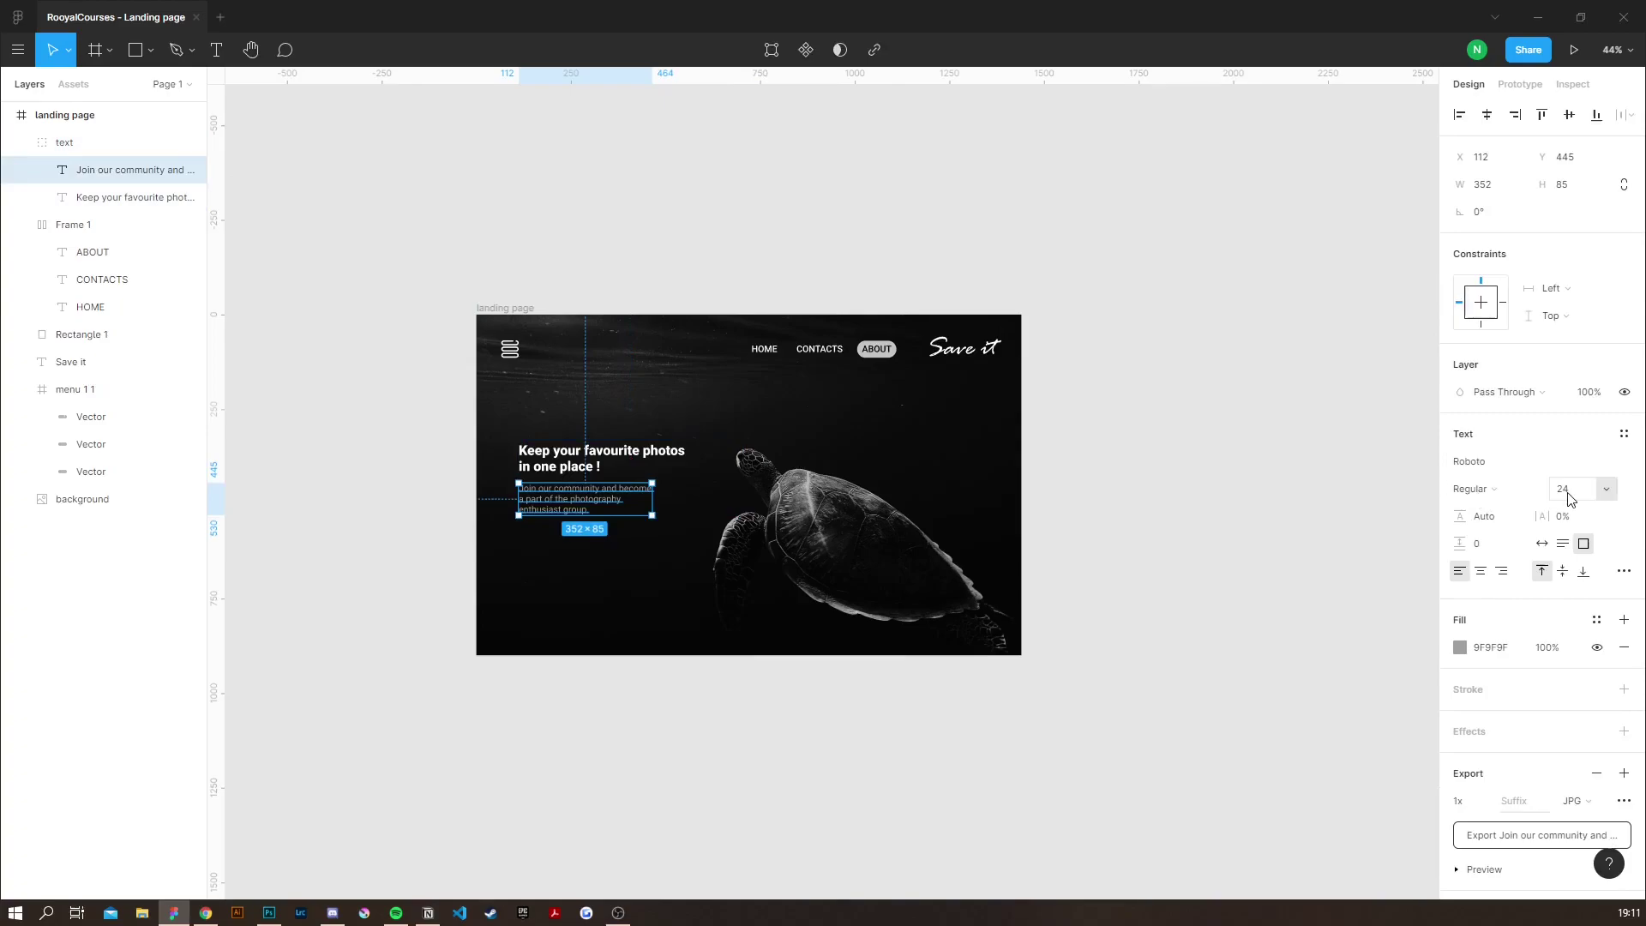
left_click(120, 208)
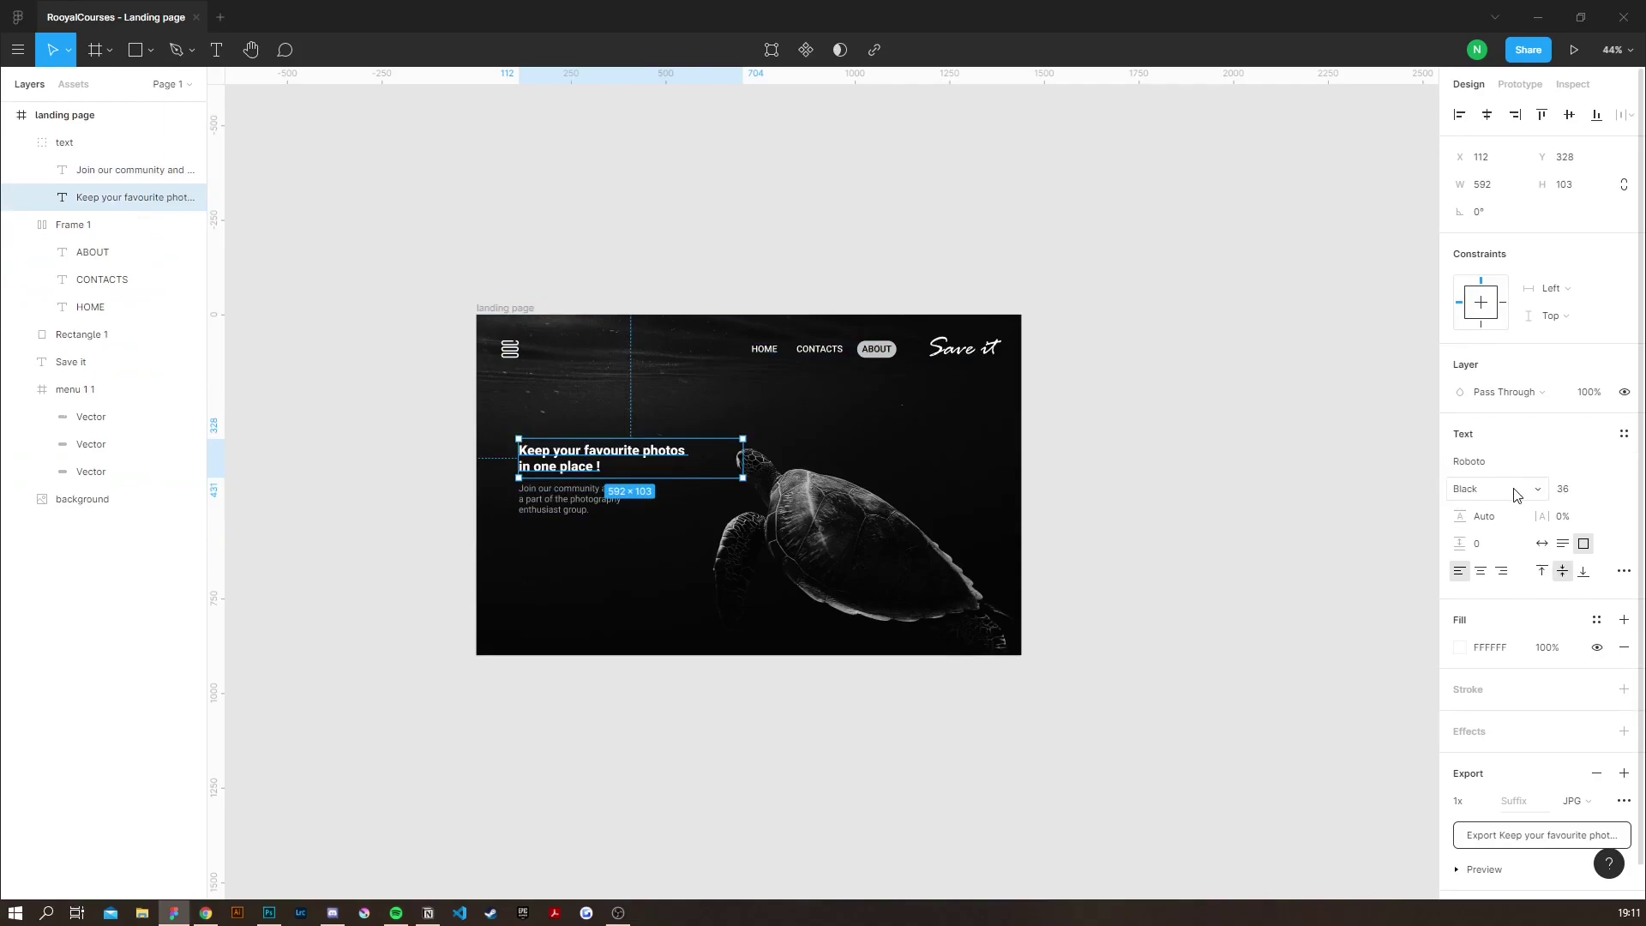
left_click(1100, 531)
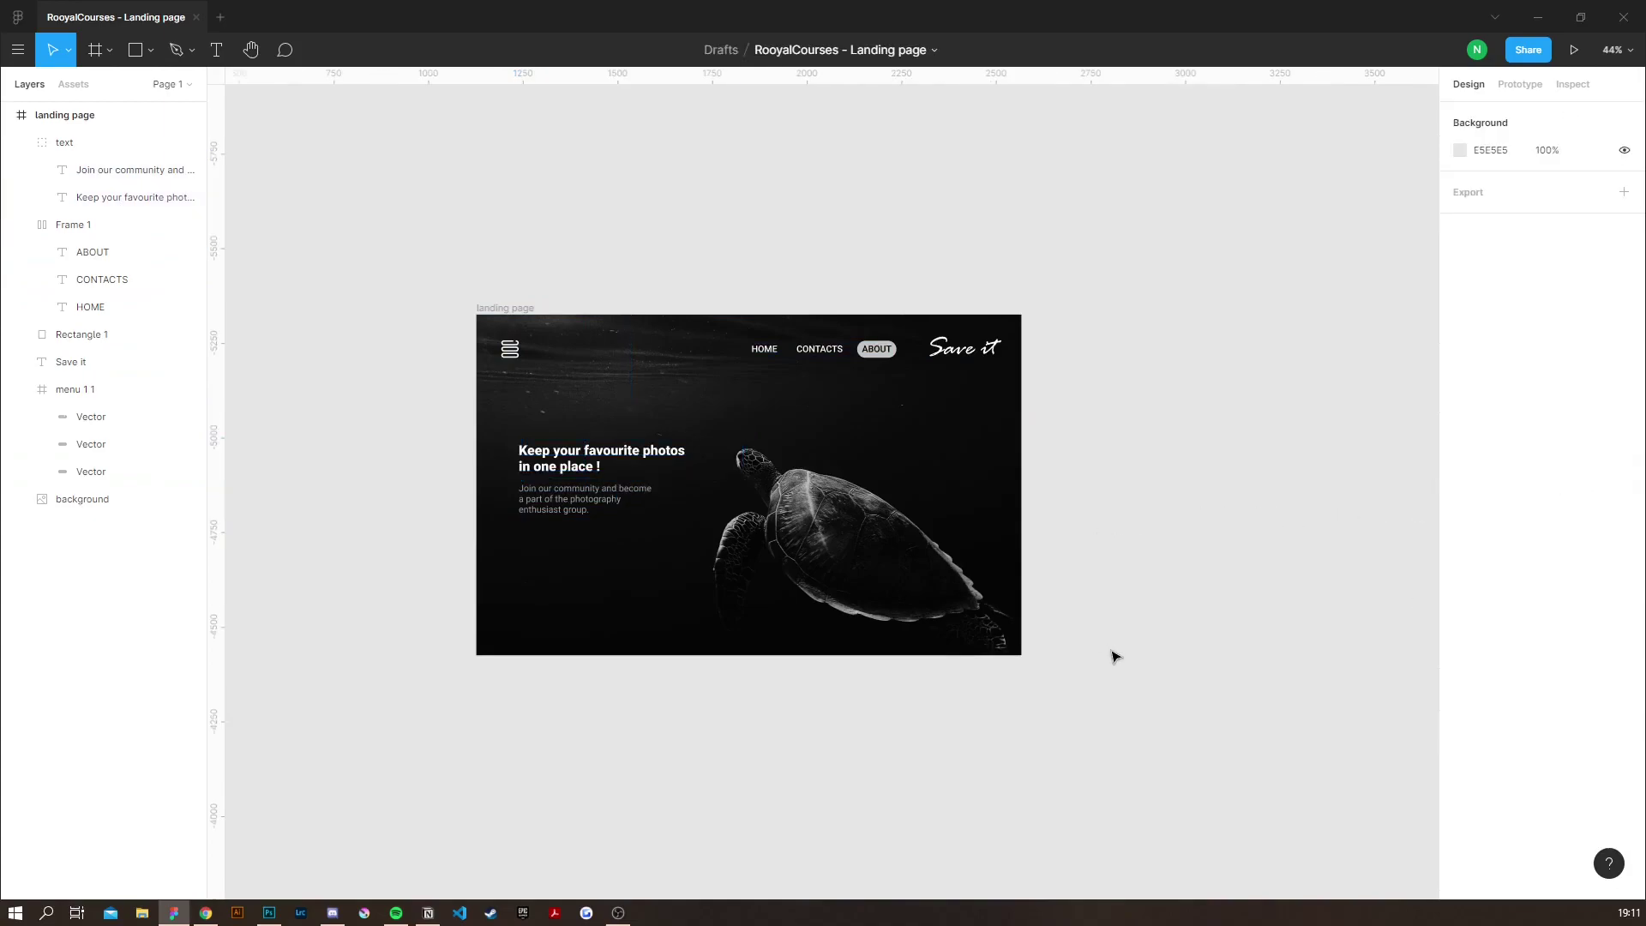